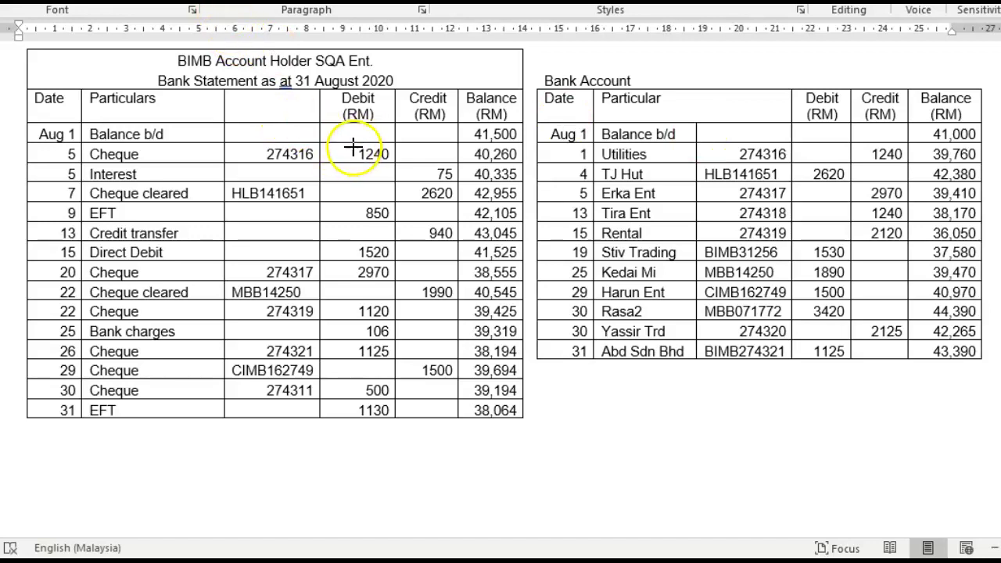
# Strike out in red the matching cheque payments 1240 (Utilities) and 2970 (Erka Ent) in both the bank statement and the bank account.
pyautogui.moveTo(347, 153); pyautogui.dragTo(391, 155)
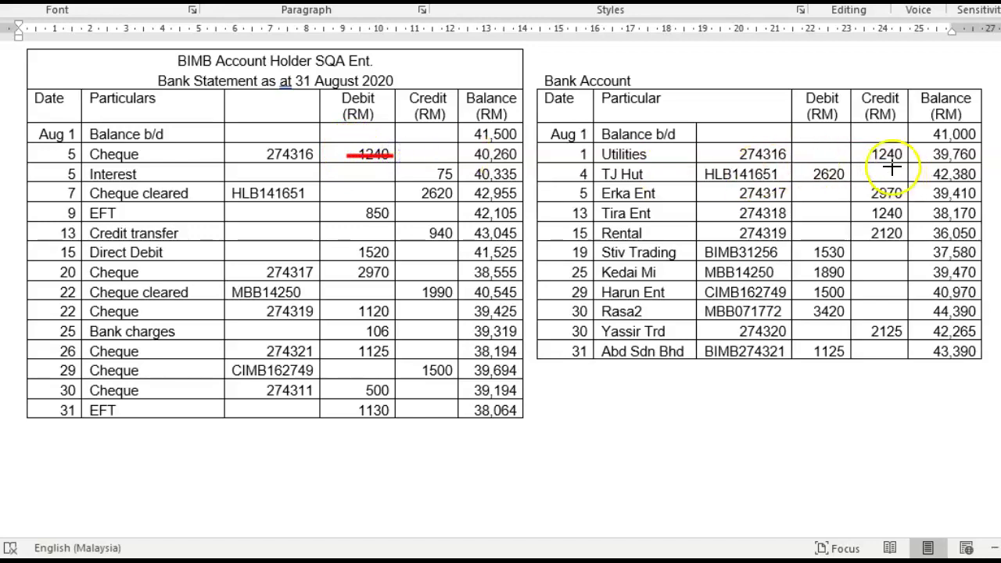
pyautogui.moveTo(873, 155); pyautogui.dragTo(904, 154)
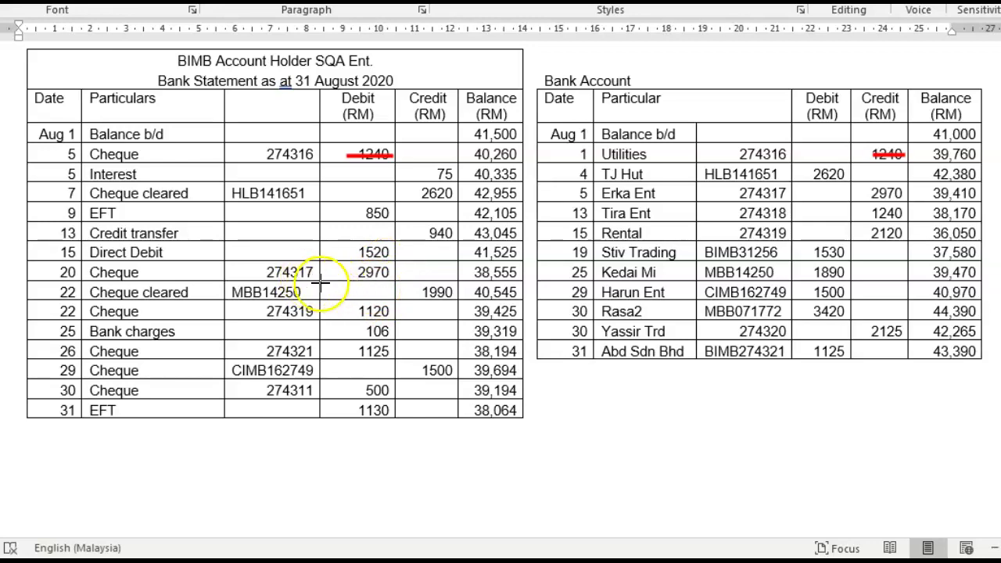
pyautogui.moveTo(356, 273); pyautogui.dragTo(388, 272)
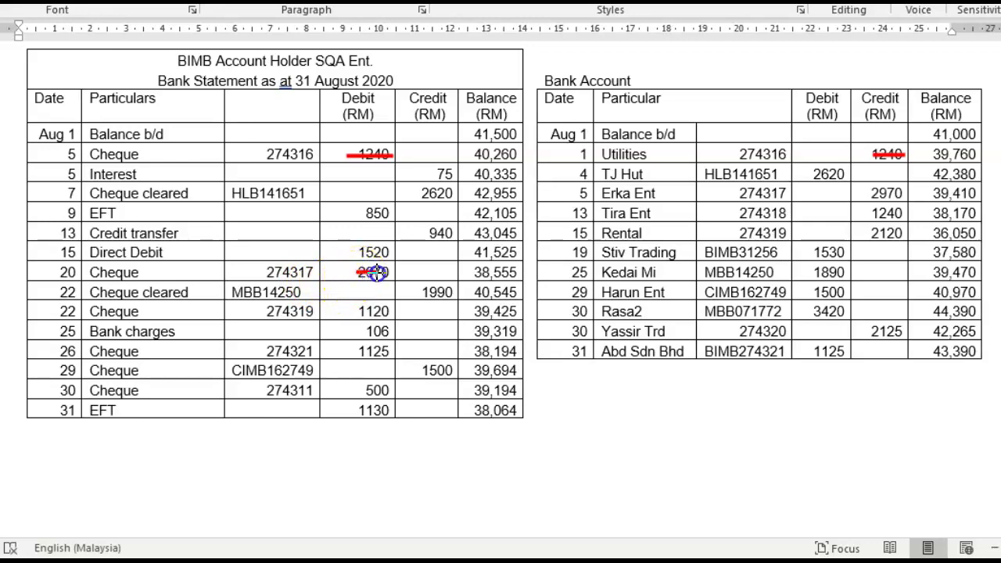
pyautogui.moveTo(875, 193); pyautogui.dragTo(908, 193)
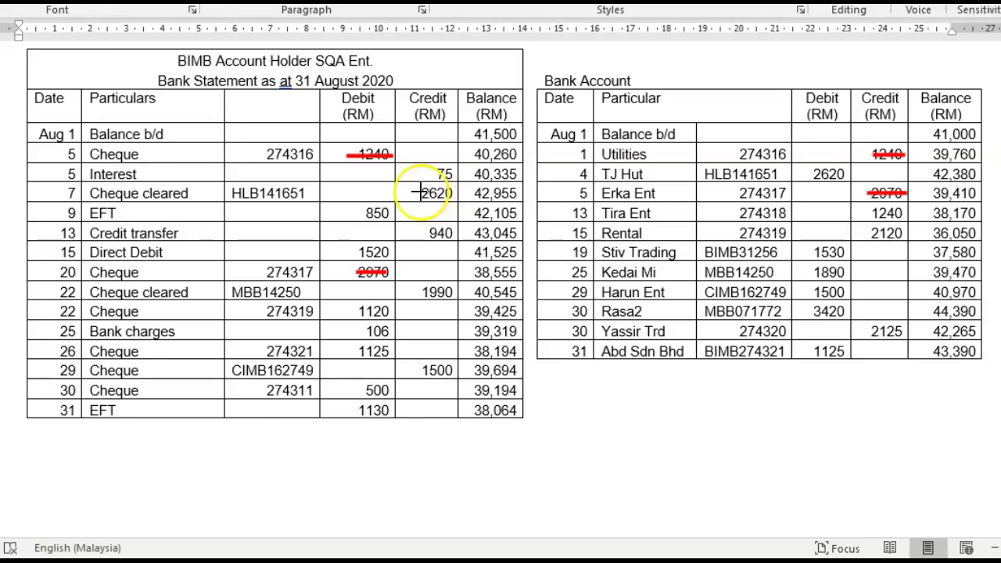
# Strike out in red the matching receipts 2620 (TJ Hut) and 1500 (Harun Ent) in both the bank statement and the bank account.
pyautogui.moveTo(414, 194); pyautogui.dragTo(452, 193)
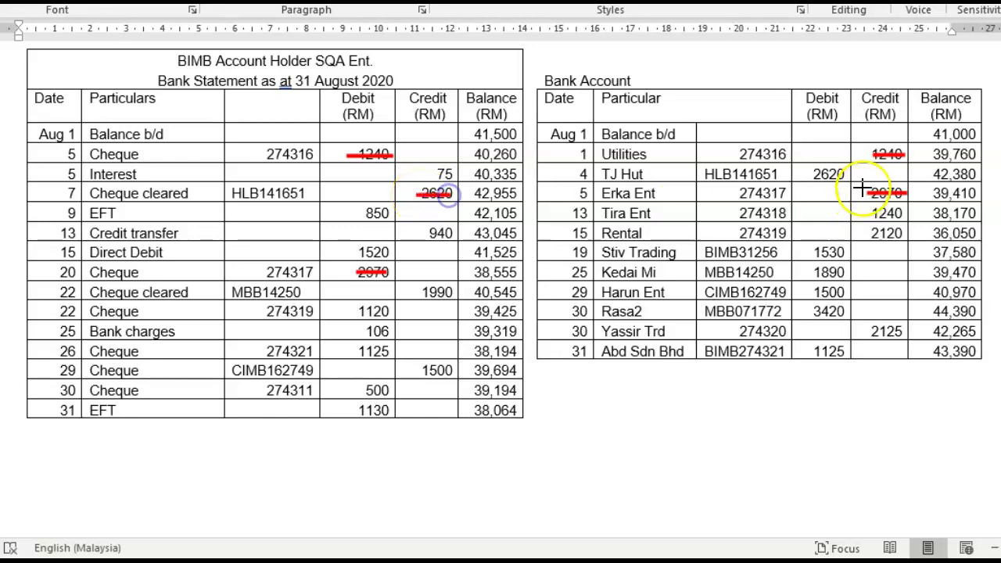
pyautogui.moveTo(808, 174); pyautogui.dragTo(845, 174)
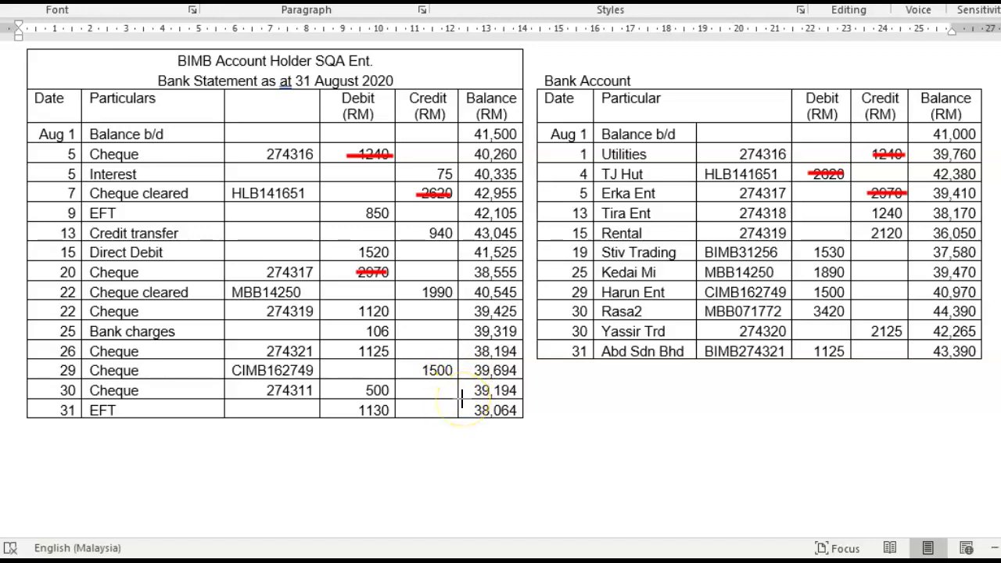
pyautogui.click(417, 370)
pyautogui.moveTo(417, 370); pyautogui.dragTo(452, 370)
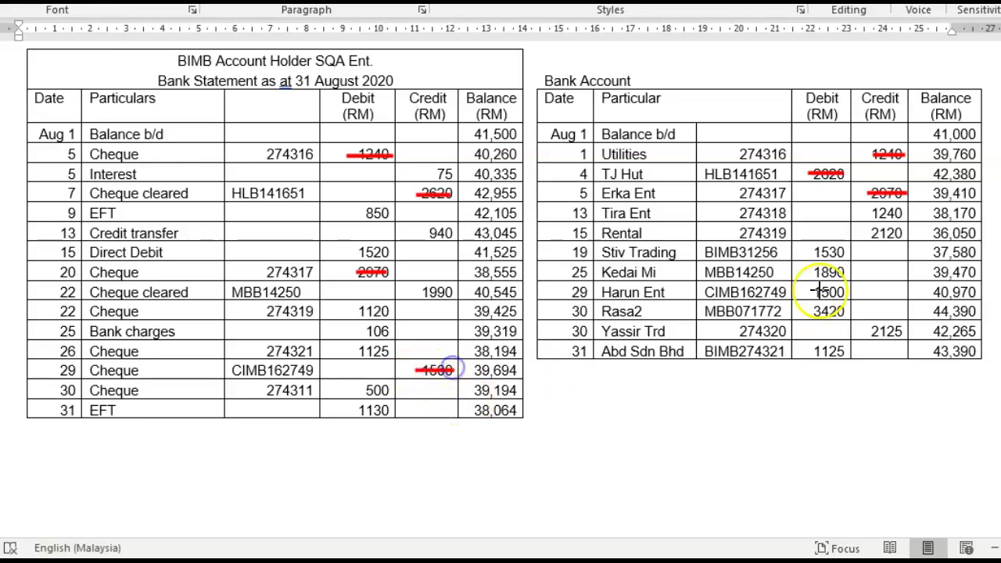
pyautogui.moveTo(815, 291); pyautogui.dragTo(845, 291)
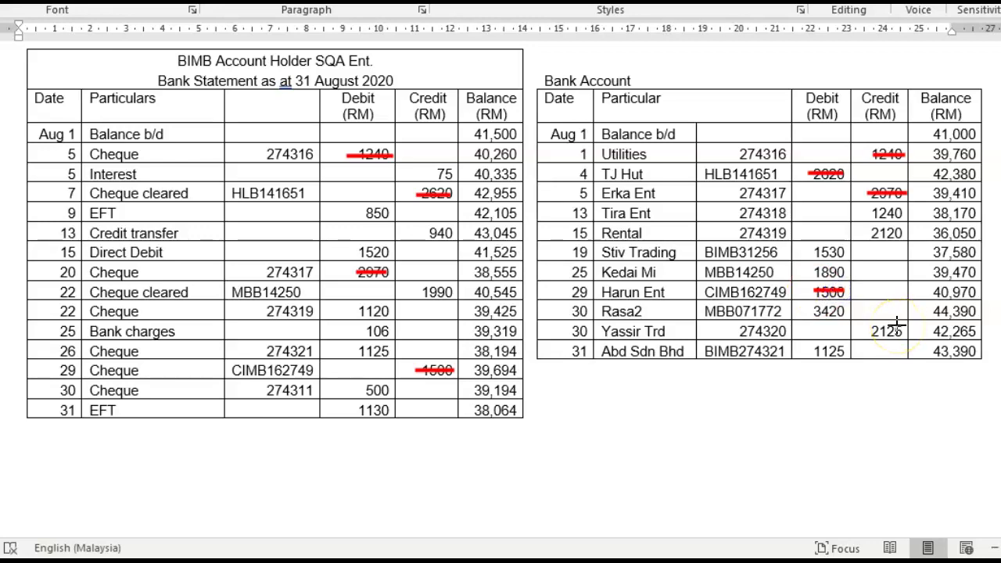
pyautogui.click(420, 399)
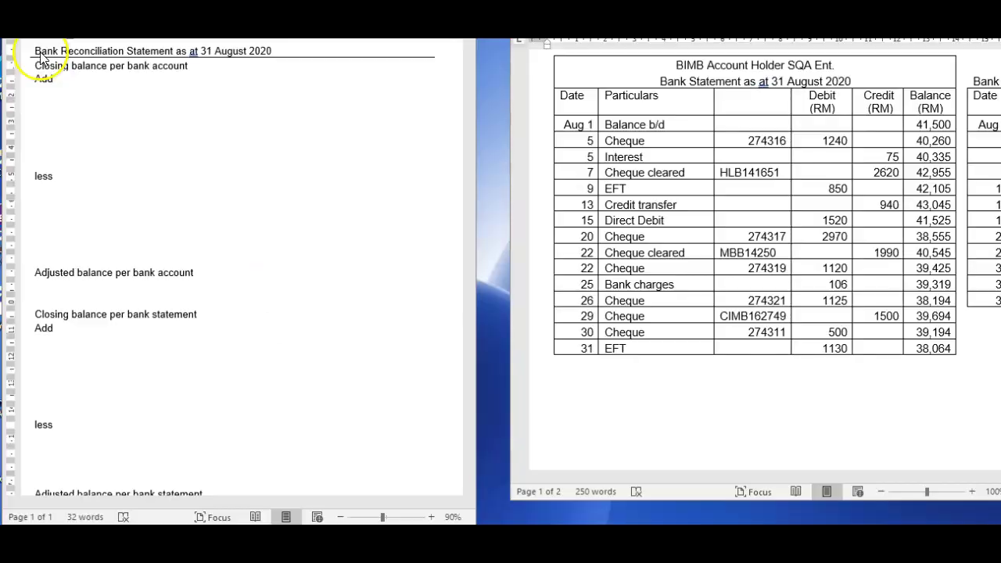
# Enter 43,390 as the closing balance per bank account in the reconciliation statement, taken from the last balance of the bank account table.
pyautogui.click(365, 34)
pyautogui.click(126, 69)
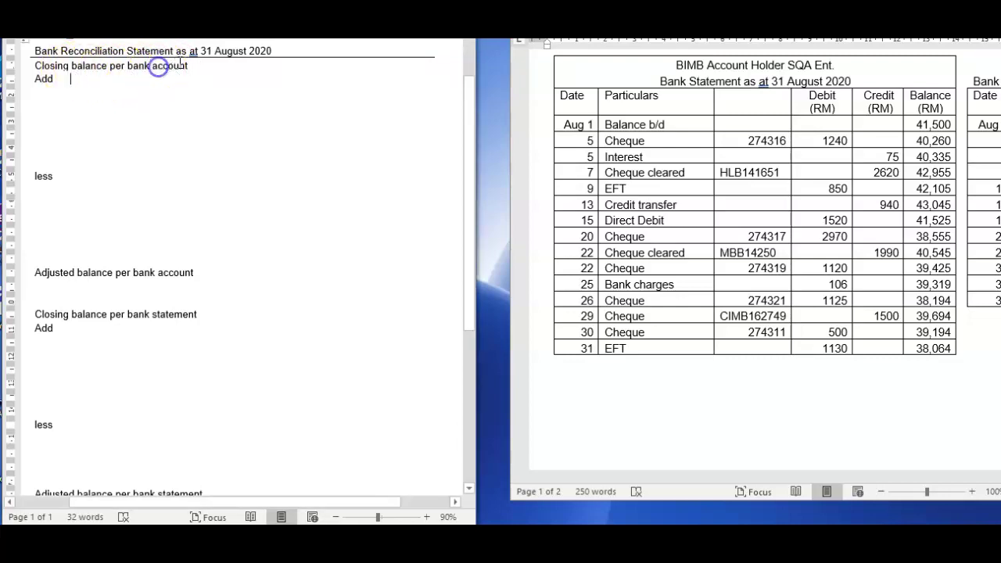
pyautogui.click(235, 76)
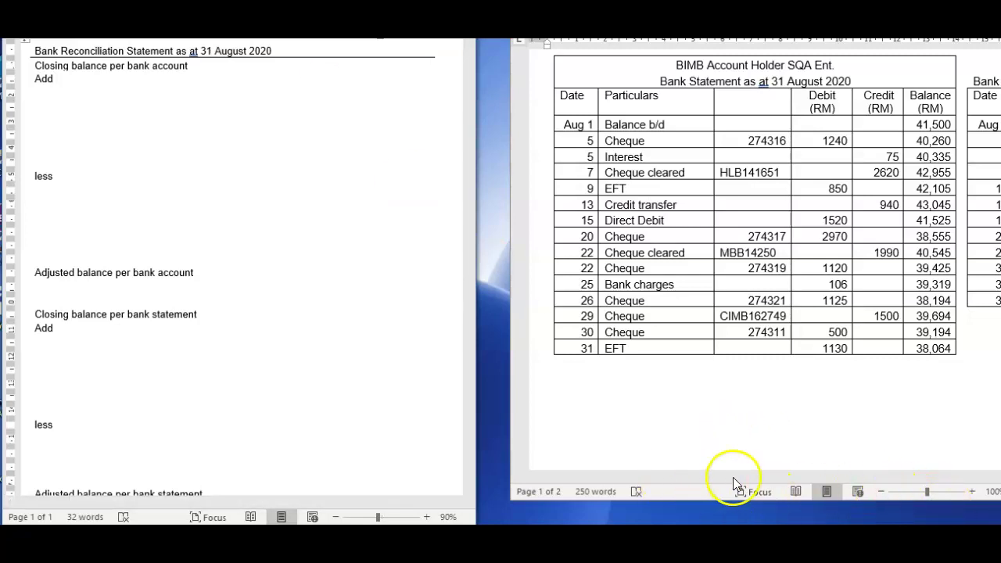
pyautogui.click(996, 477)
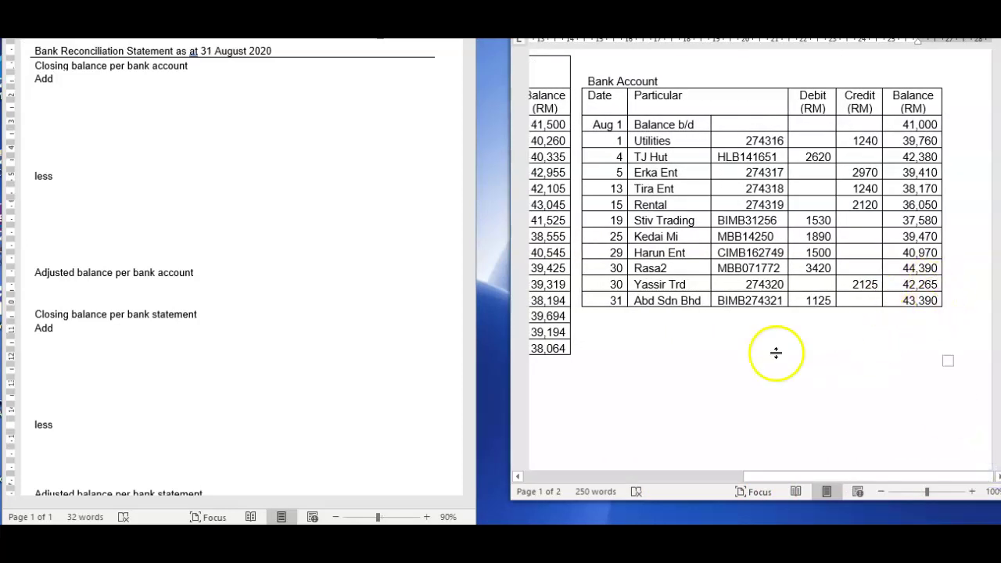
pyautogui.click(407, 79)
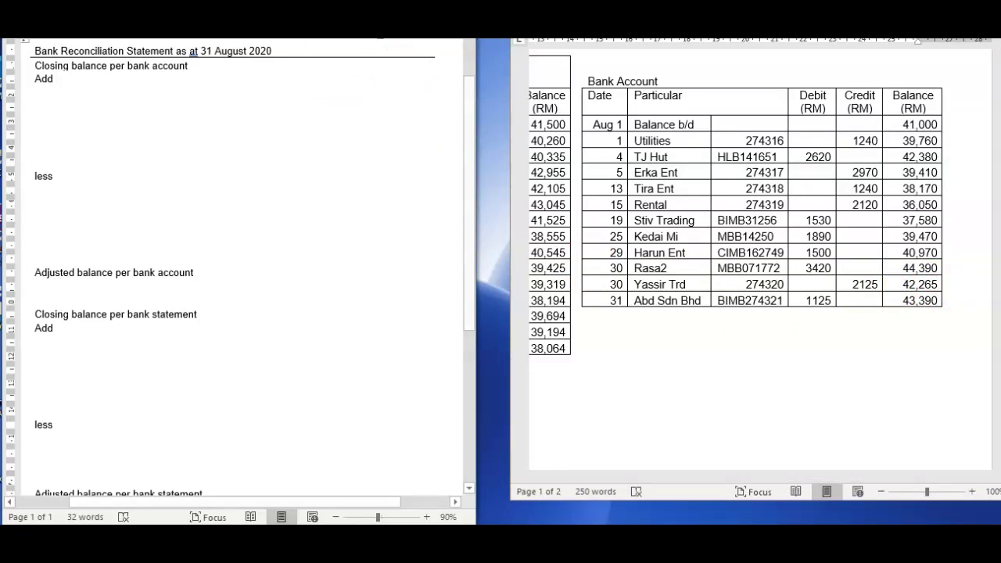
pyautogui.write('439')
pyautogui.press('BackSpace')
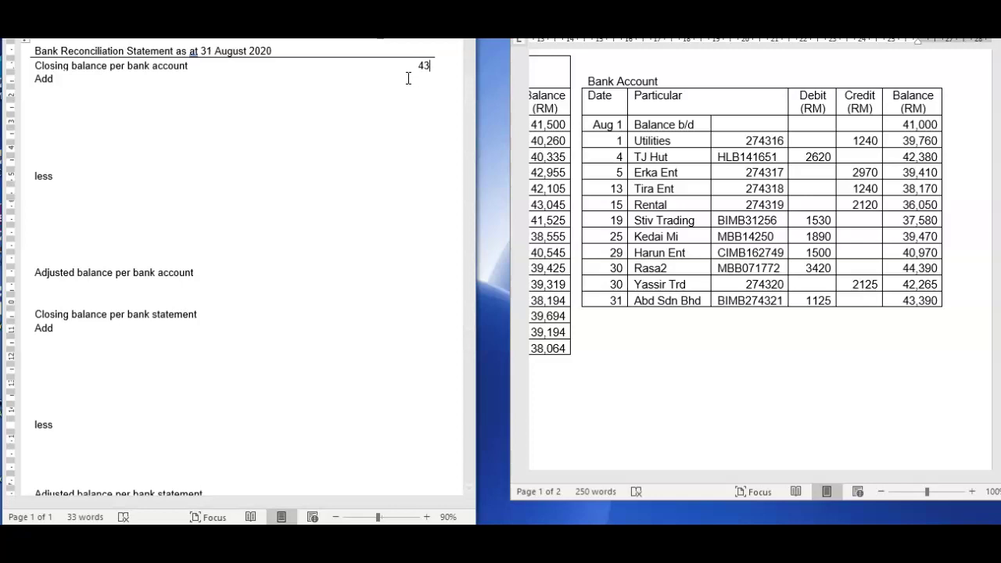
pyautogui.write('390')
pyautogui.click(410, 66)
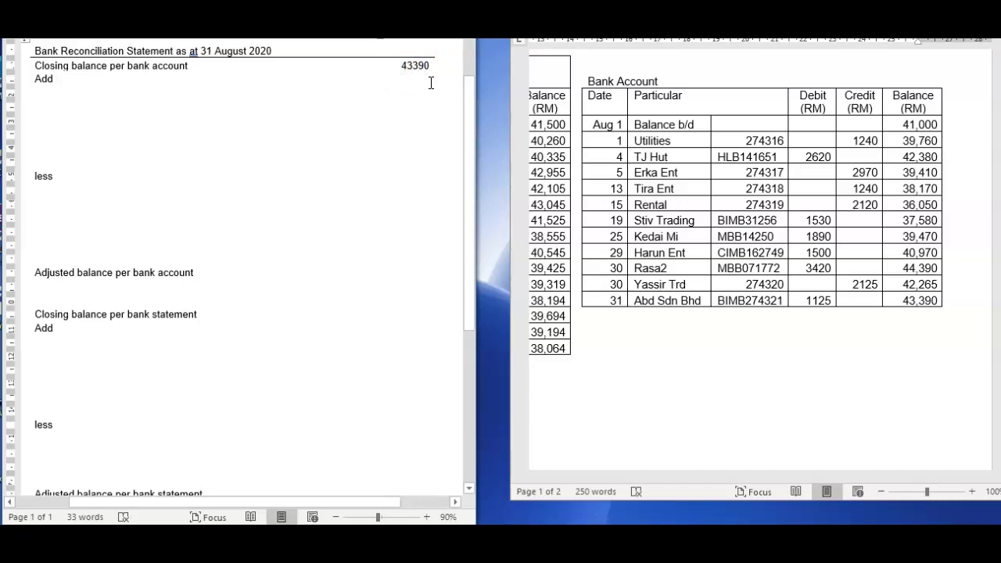
pyautogui.write(',')
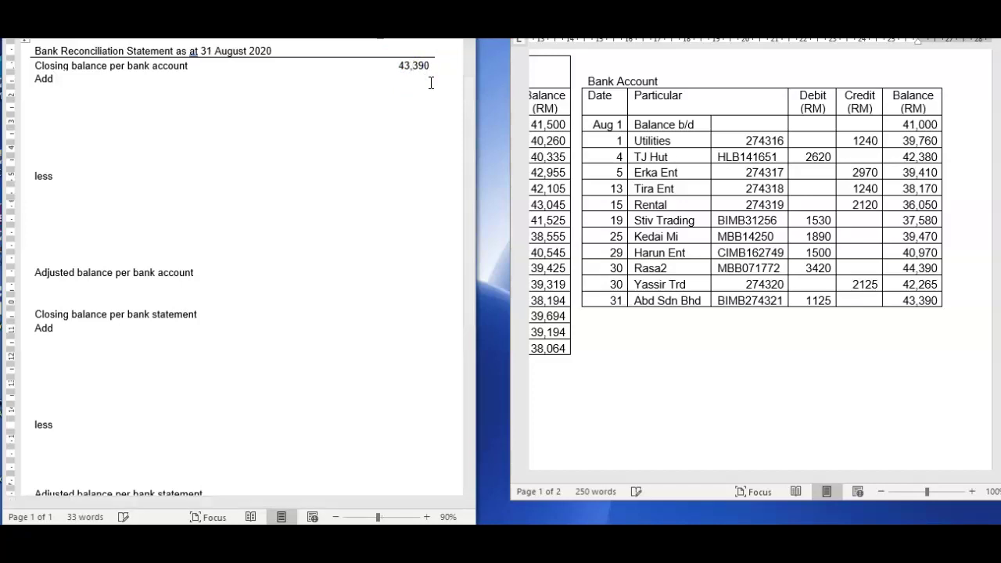
# Enter 38,064 as the closing balance per bank statement in the reconciliation statement.
pyautogui.click(120, 318)
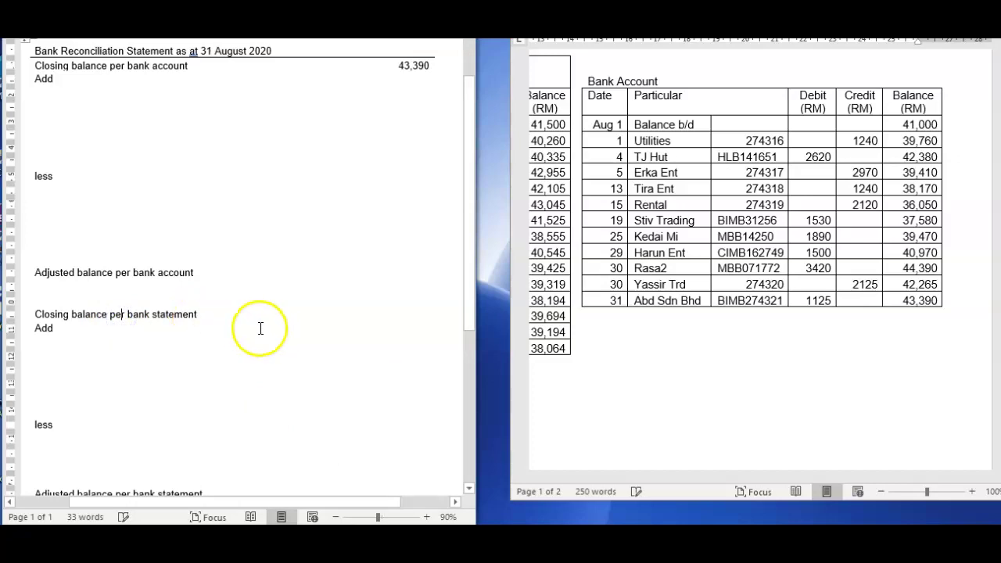
pyautogui.click(199, 316)
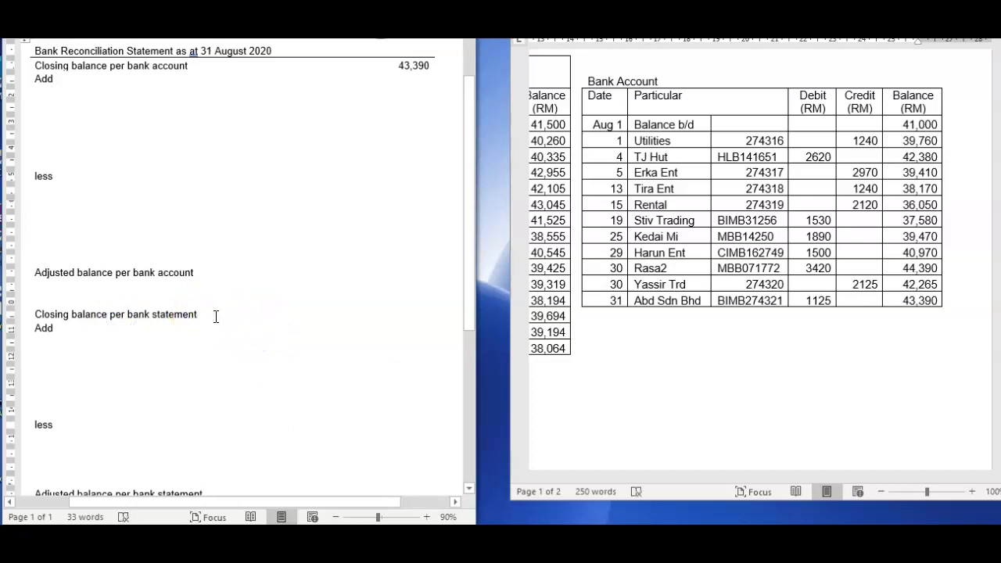
pyautogui.write('38')
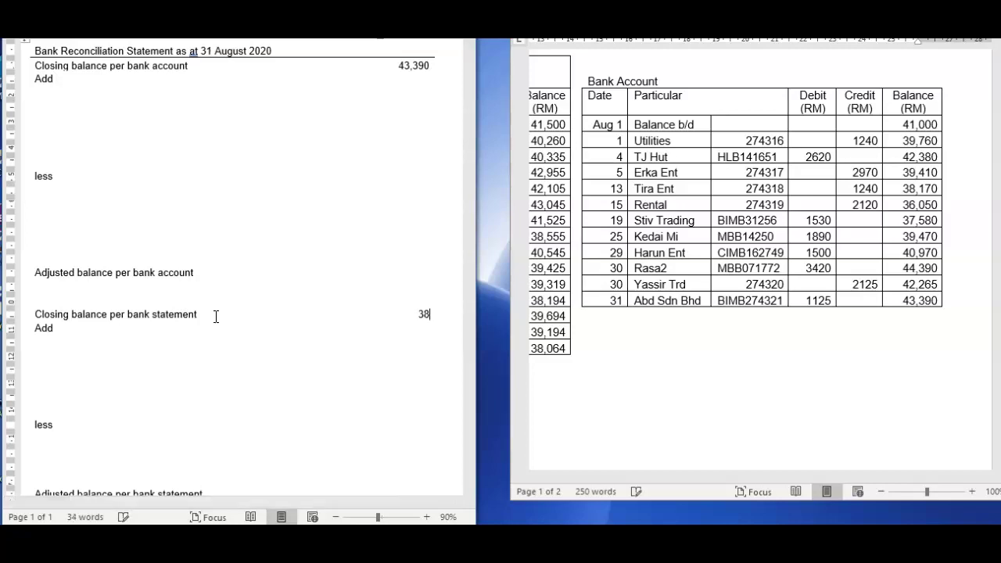
pyautogui.write(',064')
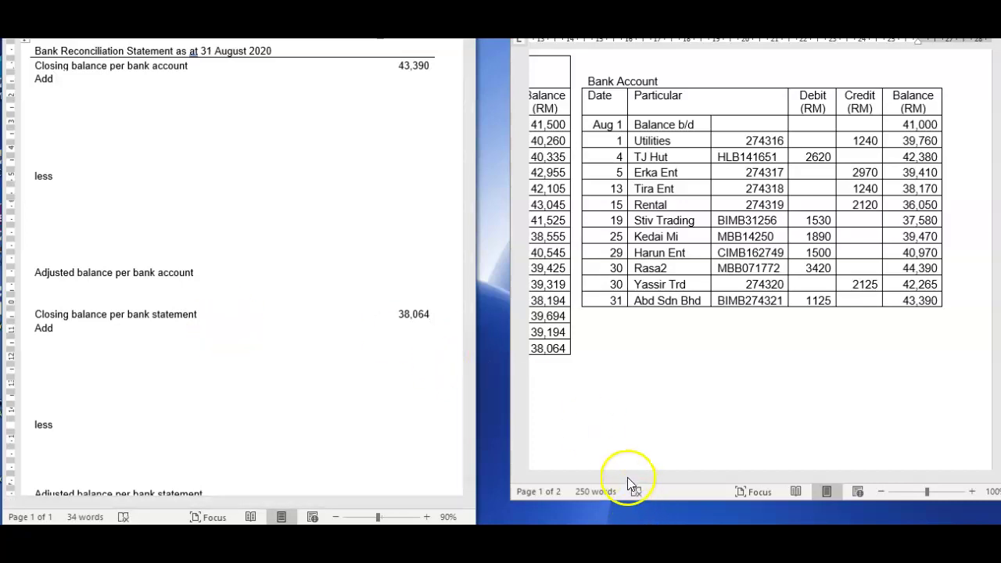
# Copy Interest from the bank statement as the first Add item under the closing balance per bank account.
pyautogui.click(823, 475)
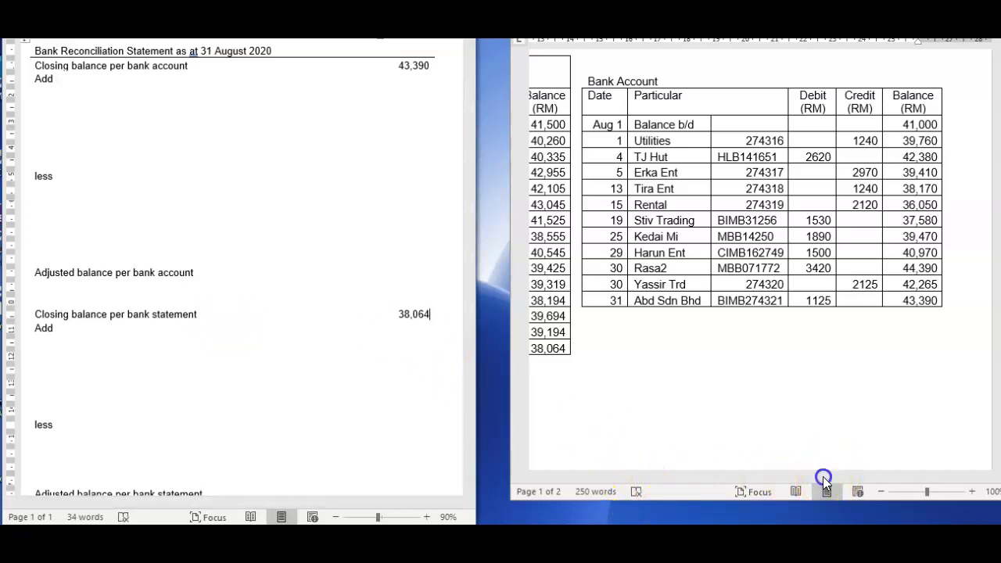
pyautogui.moveTo(834, 478); pyautogui.dragTo(606, 478)
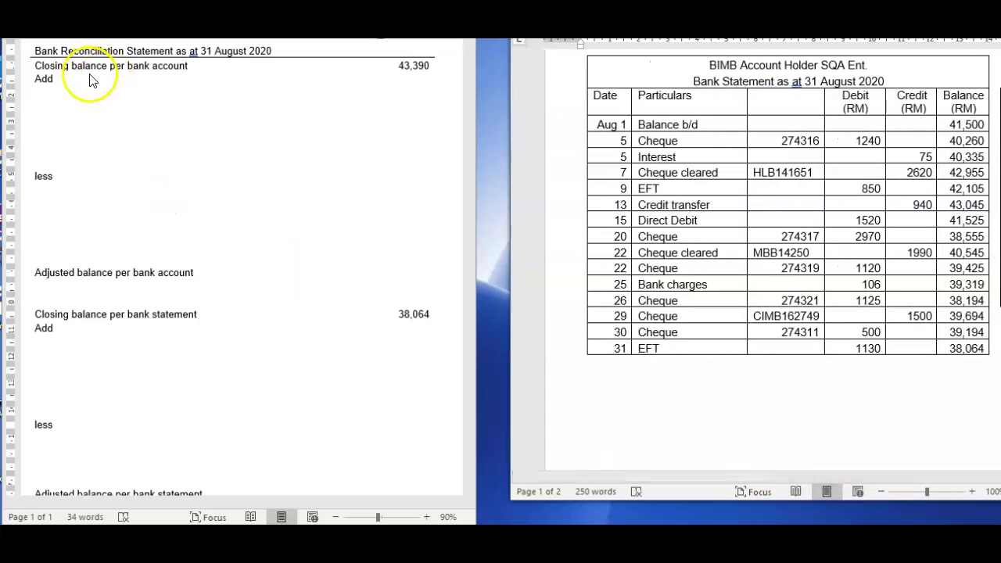
pyautogui.click(60, 85)
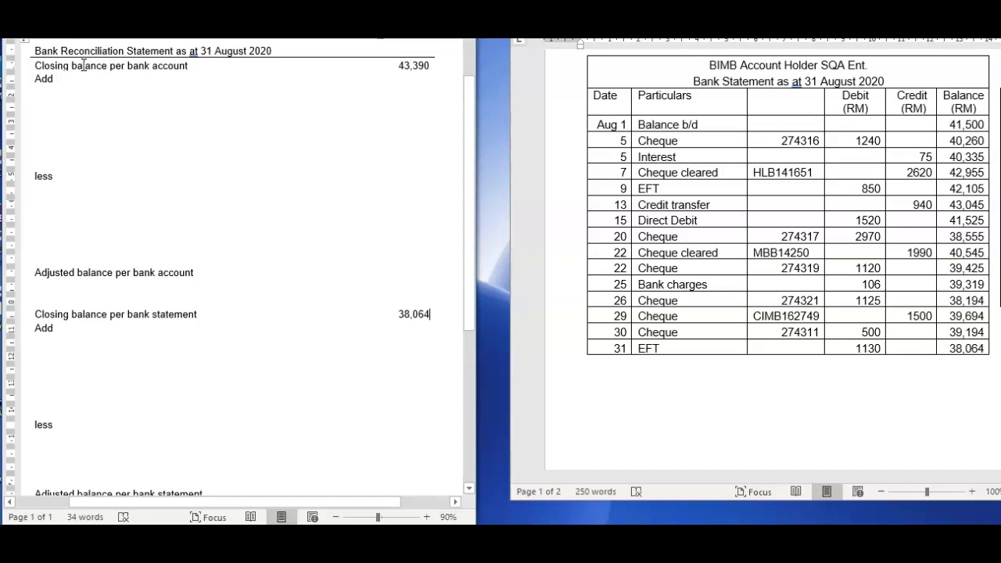
pyautogui.moveTo(85, 65); pyautogui.dragTo(177, 66)
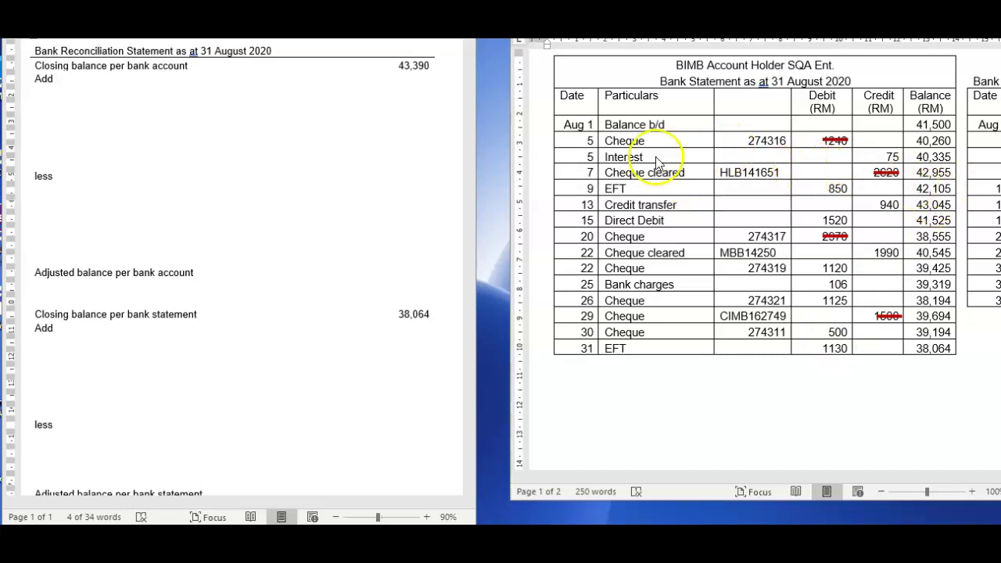
pyautogui.moveTo(647, 157); pyautogui.dragTo(606, 154)
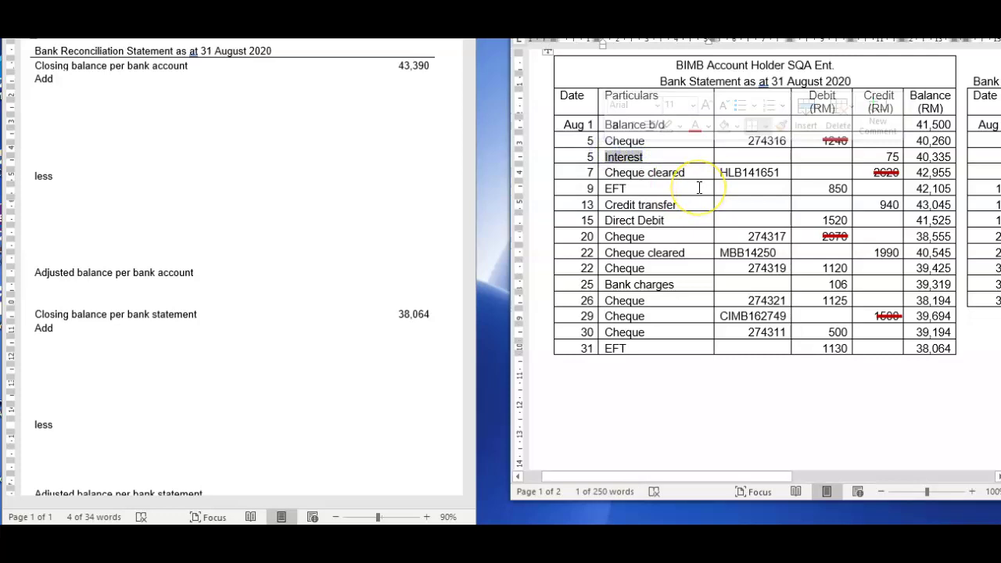
pyautogui.click(75, 81)
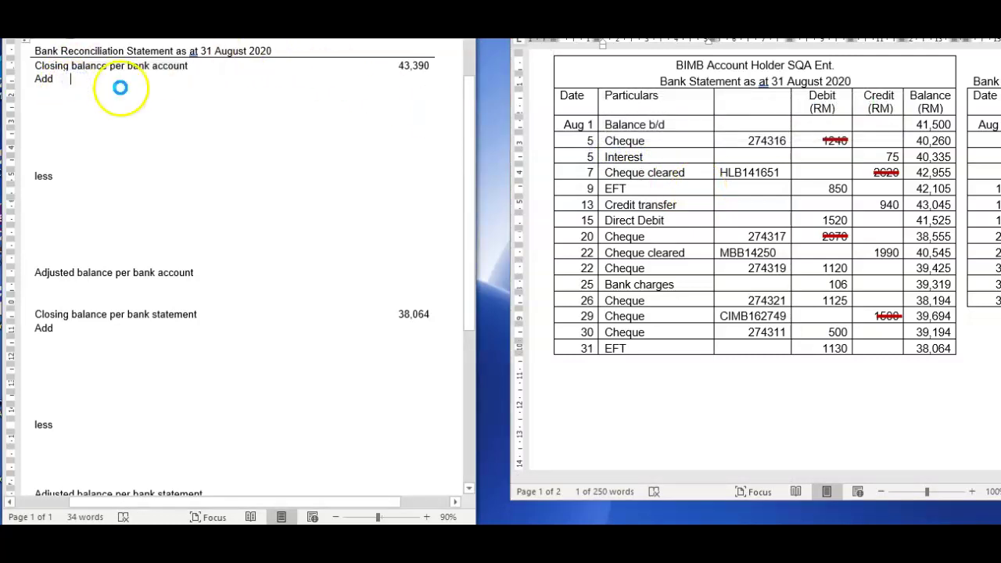
pyautogui.write('Interest')
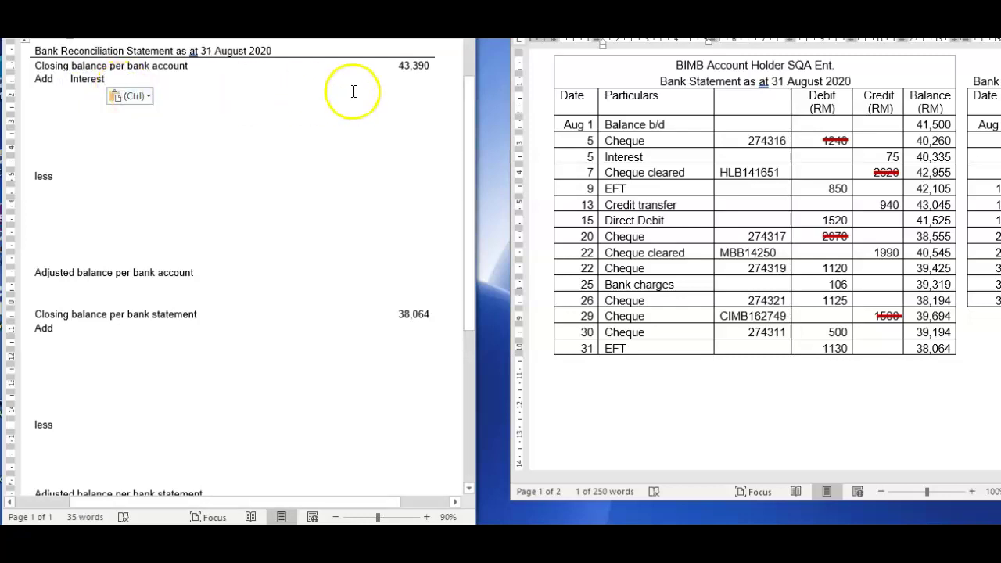
# Enter 75 in the inner amount column on the same line as Interest.
pyautogui.click(345, 92)
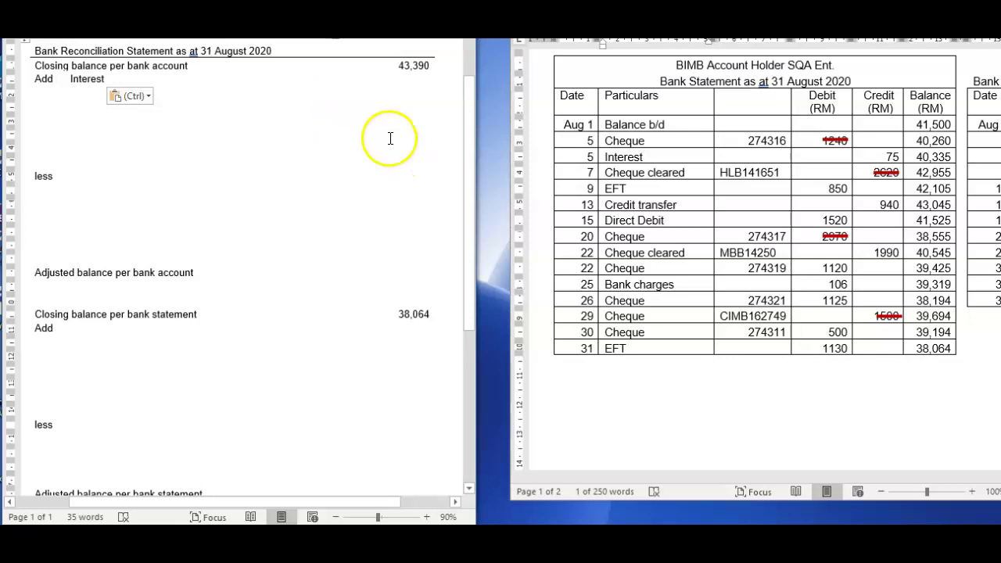
pyautogui.write('75')
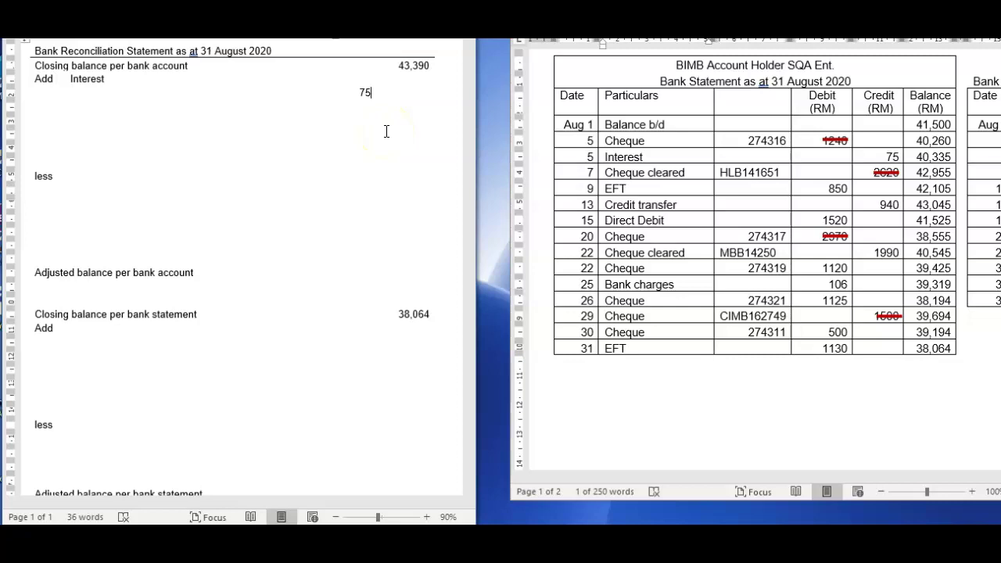
pyautogui.press('Return')
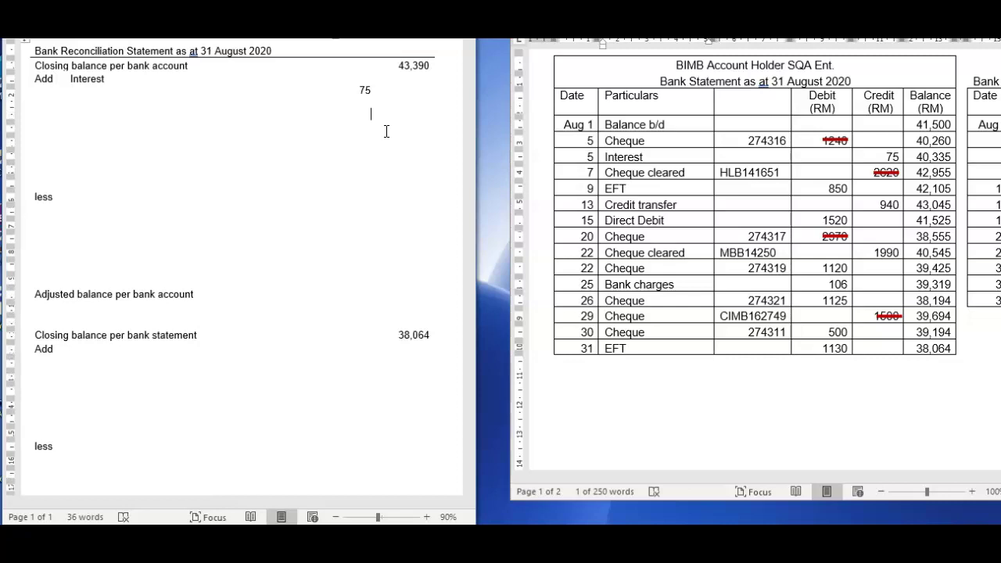
pyautogui.press('BackSpace')
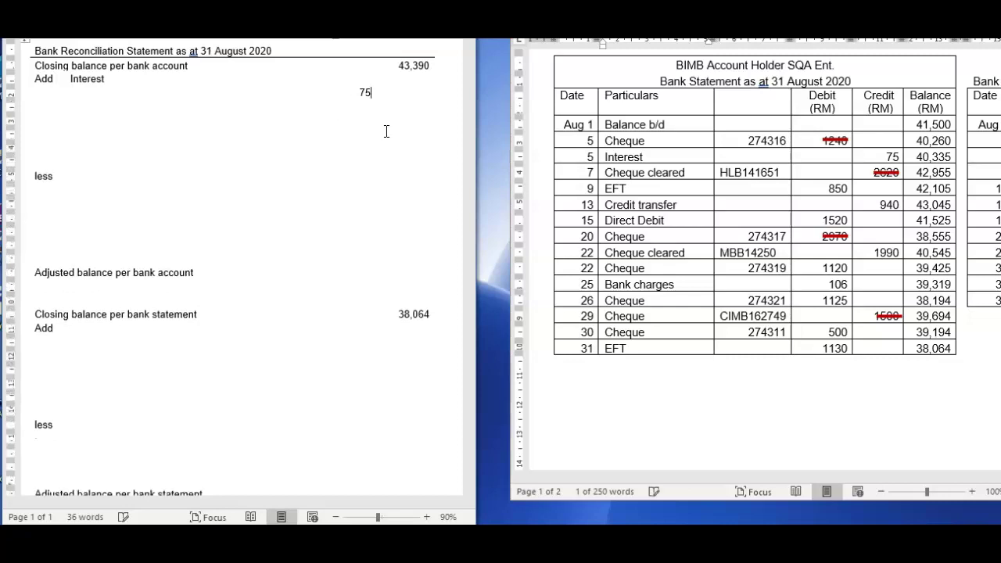
pyautogui.press('BackSpace')
pyautogui.press('BackSpace')
pyautogui.write('75')
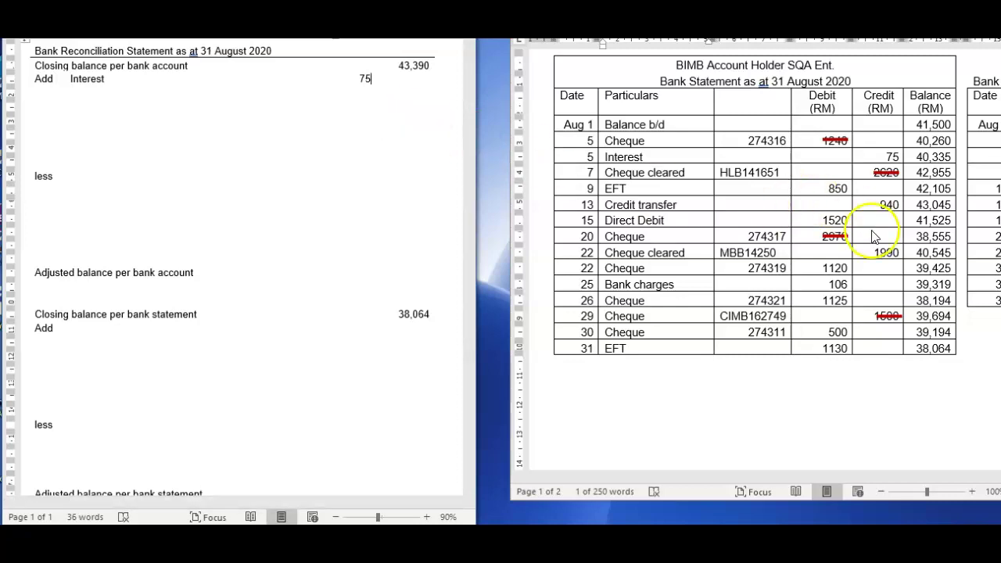
# Copy Credit transfer from the bank statement onto the line below Interest in the reconciliation's first Add section.
pyautogui.click(686, 204)
pyautogui.moveTo(679, 205); pyautogui.dragTo(615, 199)
pyautogui.hotkey('ctrl', 'c')
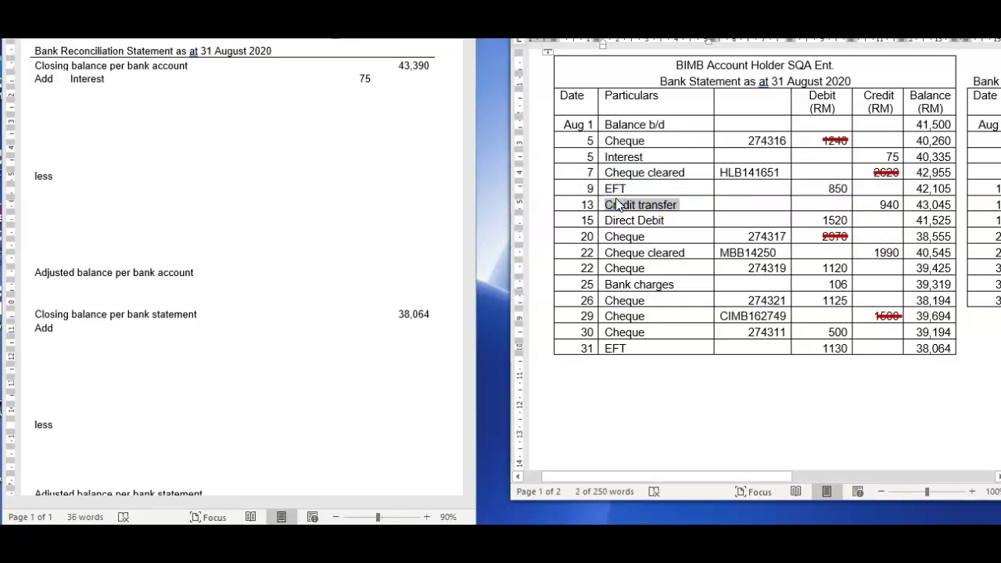
pyautogui.click(85, 95)
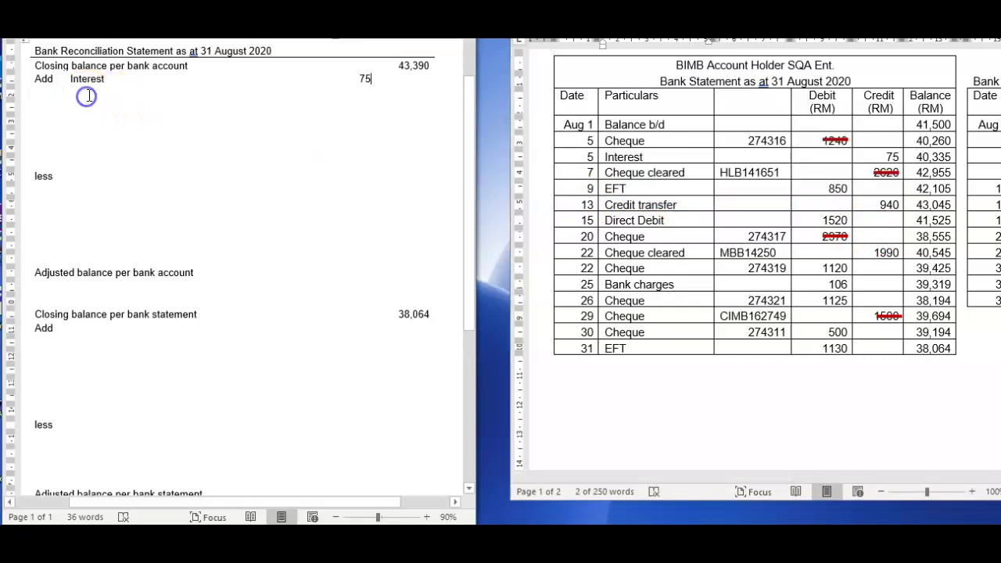
pyautogui.click(110, 85)
pyautogui.hotkey('ctrl', 'v')
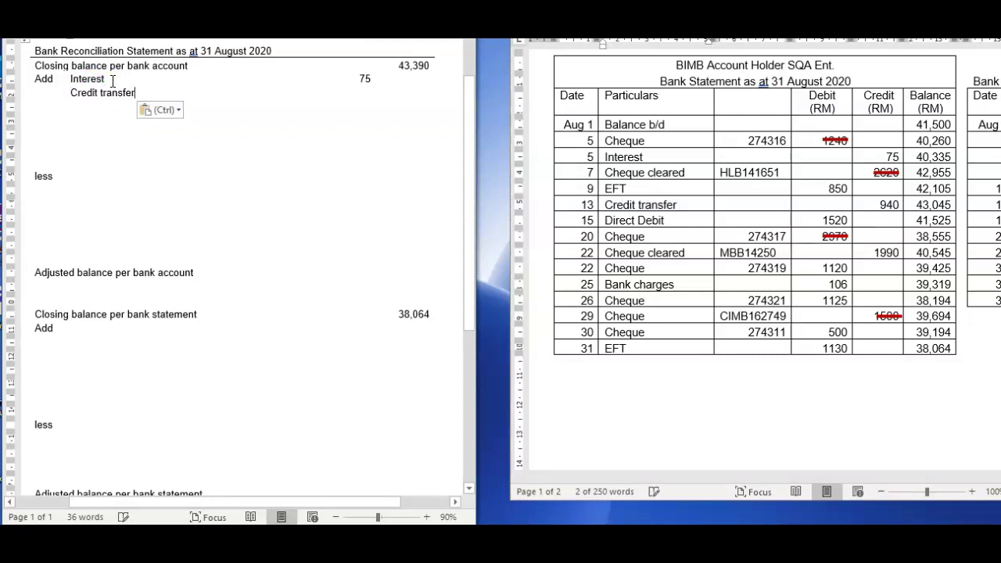
# Enter 940 as the Credit transfer amount and copy Cheque cleared from the bank statement's MBB14250 row onto the line below.
pyautogui.doubleClick(367, 95)
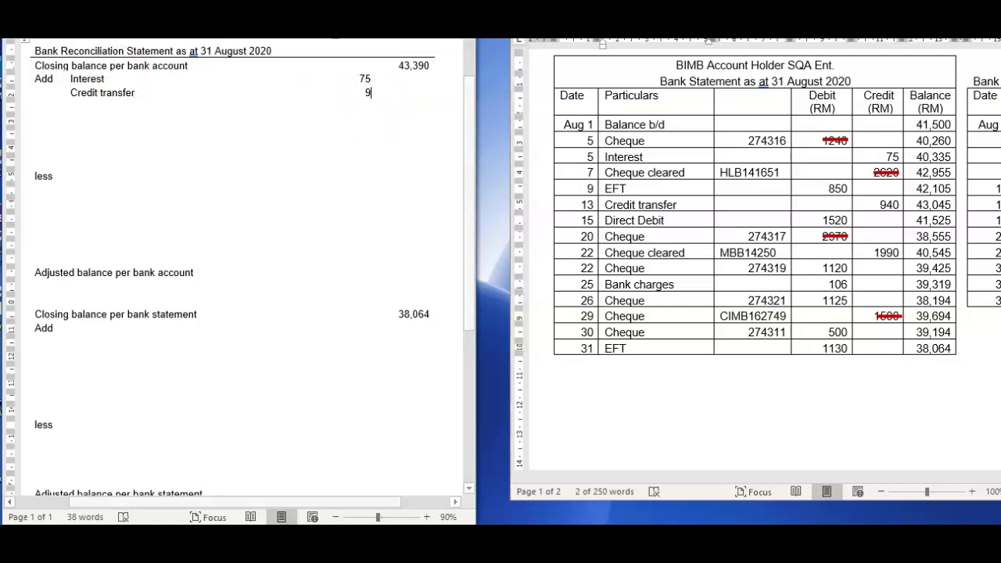
pyautogui.write('940')
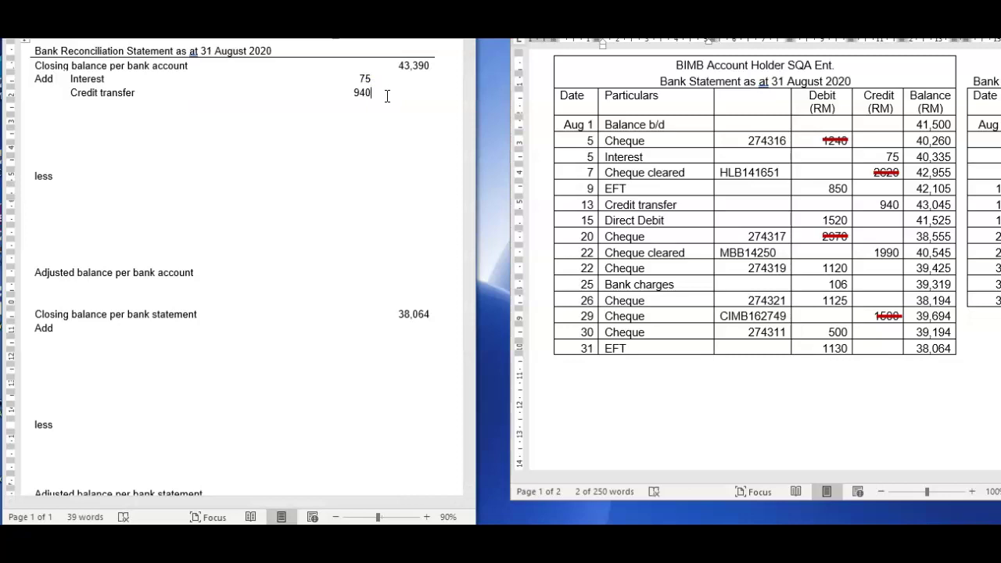
pyautogui.click(118, 107)
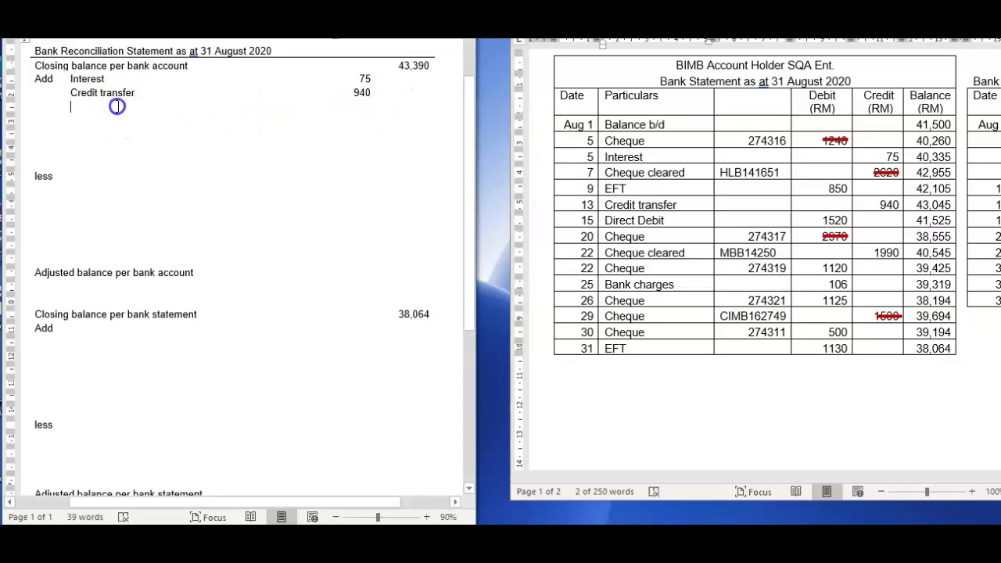
pyautogui.click(692, 254)
pyautogui.moveTo(692, 253); pyautogui.dragTo(617, 247)
pyautogui.hotkey('ctrl', 'c')
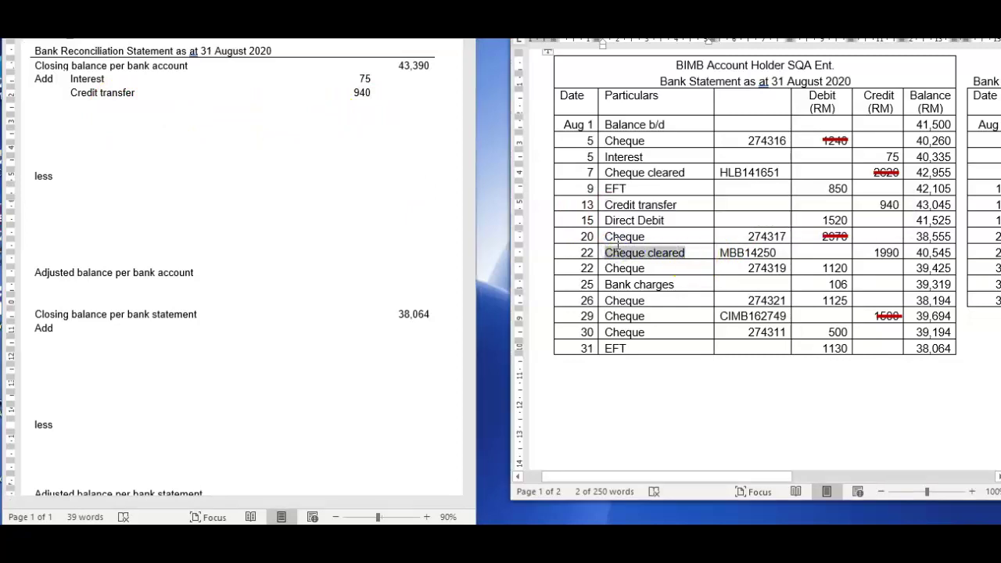
pyautogui.click(117, 112)
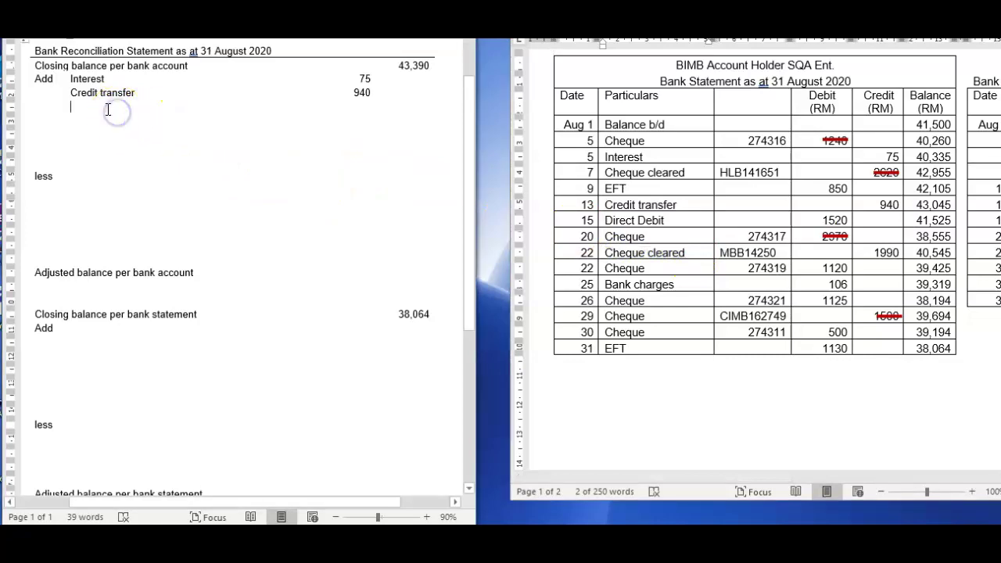
pyautogui.hotkey('ctrl', 'v')
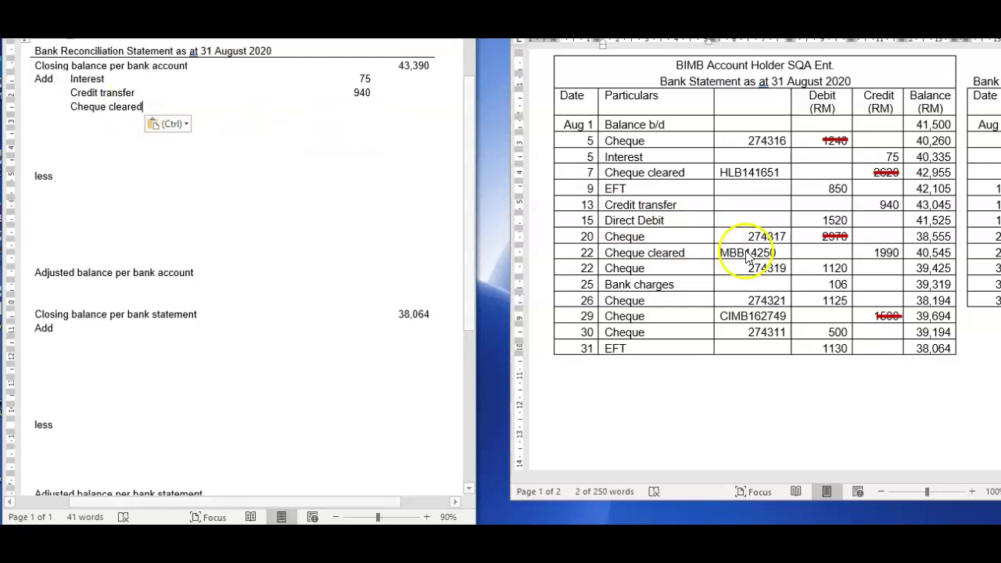
# Copy the 1990 credit amount from the bank statement into the inner amount column beside Cheque cleared.
pyautogui.click(876, 254)
pyautogui.click(889, 253)
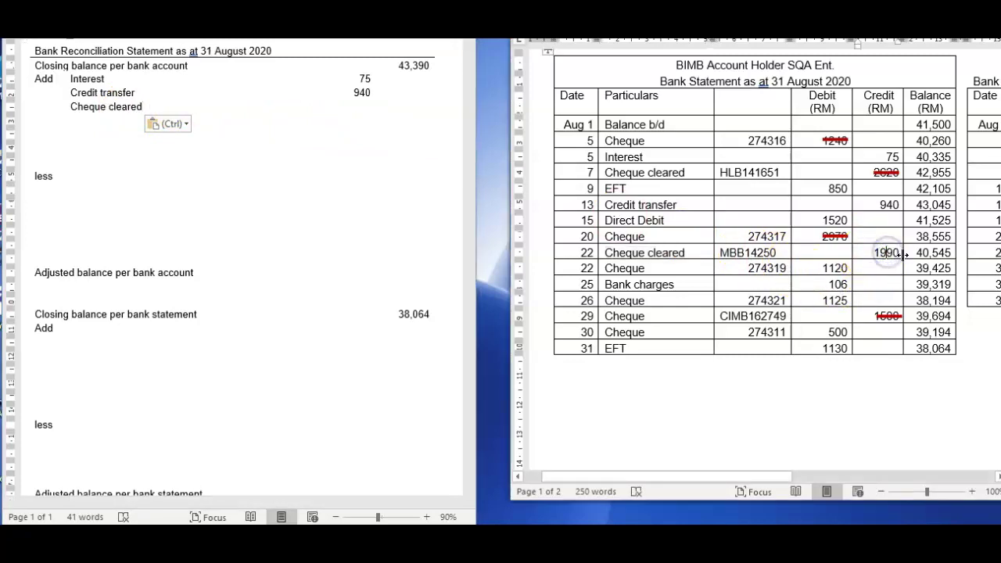
pyautogui.doubleClick(876, 252)
pyautogui.hotkey('ctrl', 'c')
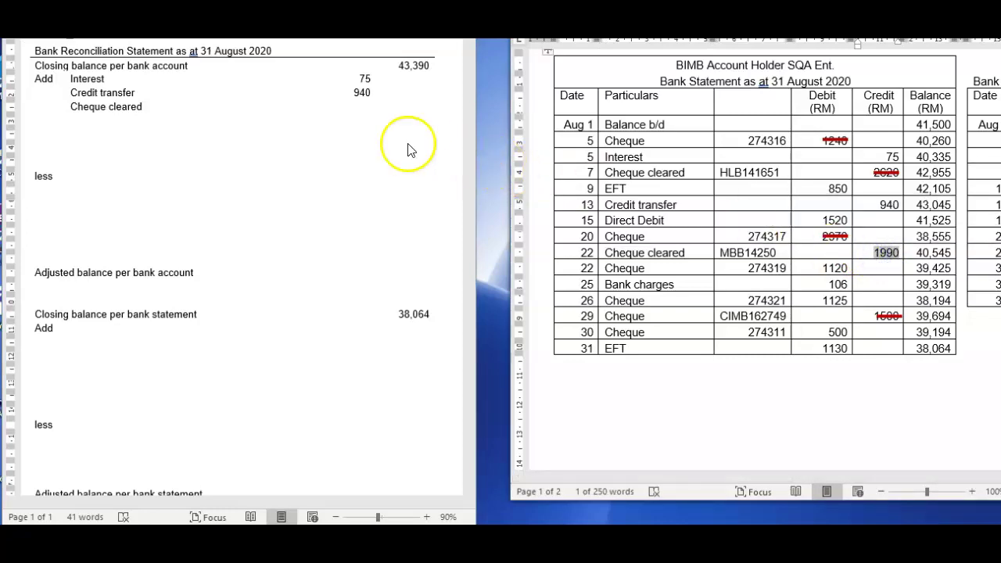
pyautogui.click(366, 108)
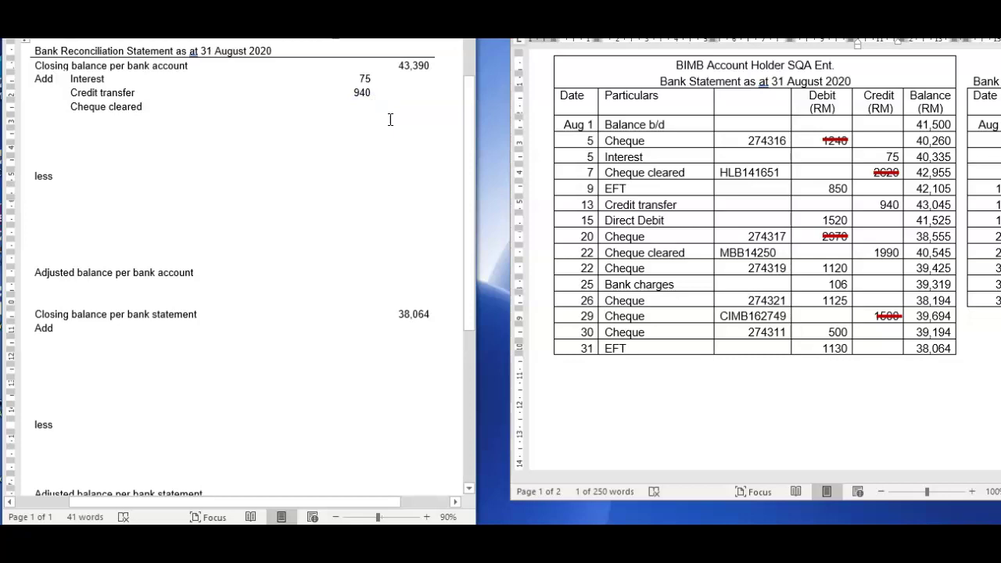
pyautogui.hotkey('ctrl', 'v')
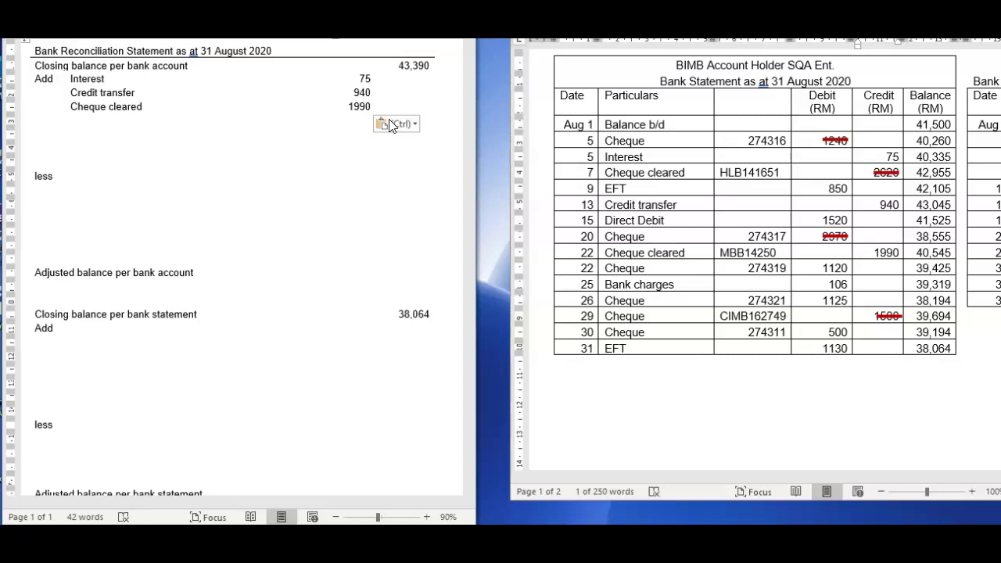
# Copy the 9 August EFT entry from the bank statement as the first less item under the closing balance per bank account.
pyautogui.click(106, 173)
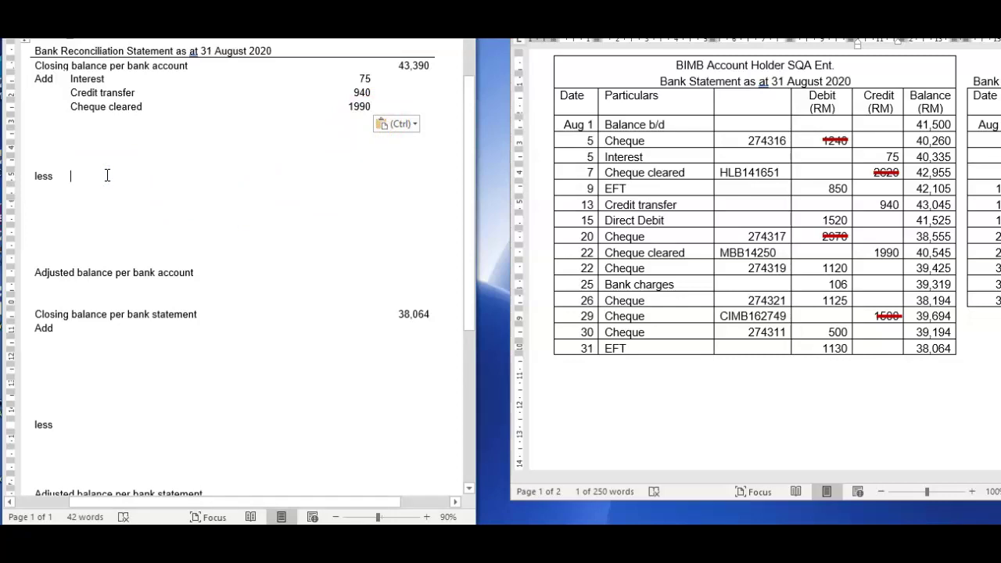
pyautogui.click(635, 189)
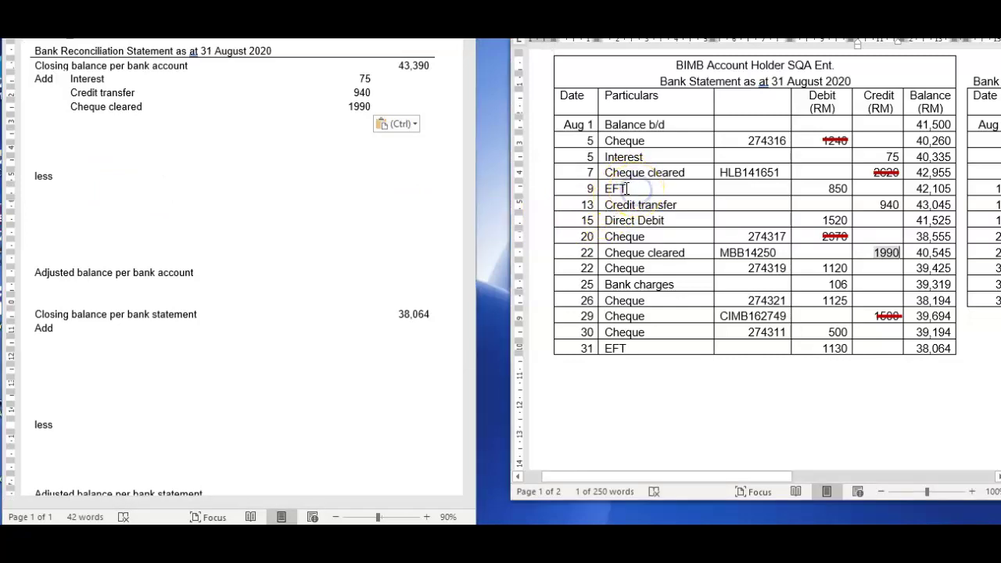
pyautogui.moveTo(880, 252); pyautogui.dragTo(611, 187)
pyautogui.doubleClick(612, 188)
pyautogui.hotkey('ctrl', 'c')
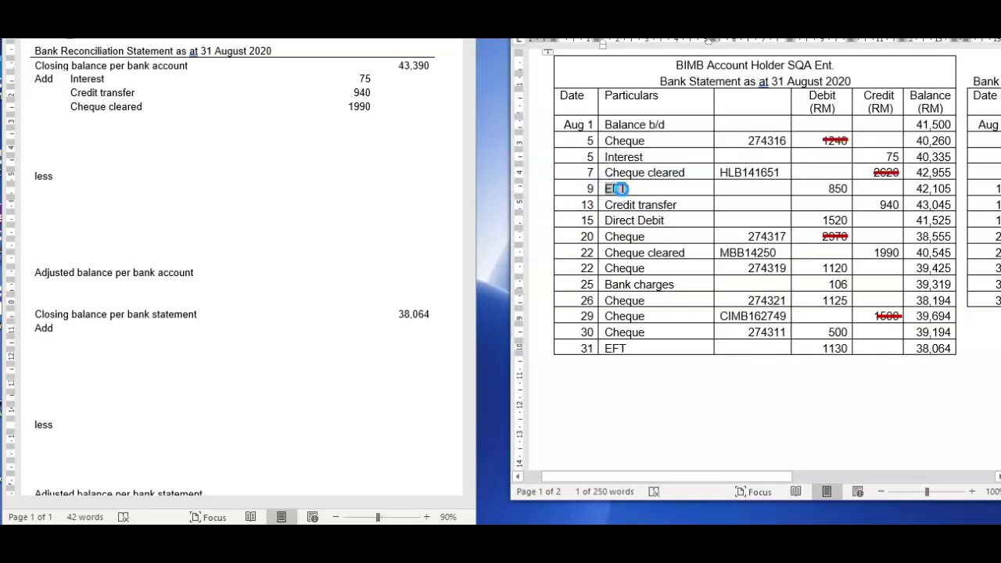
pyautogui.click(97, 182)
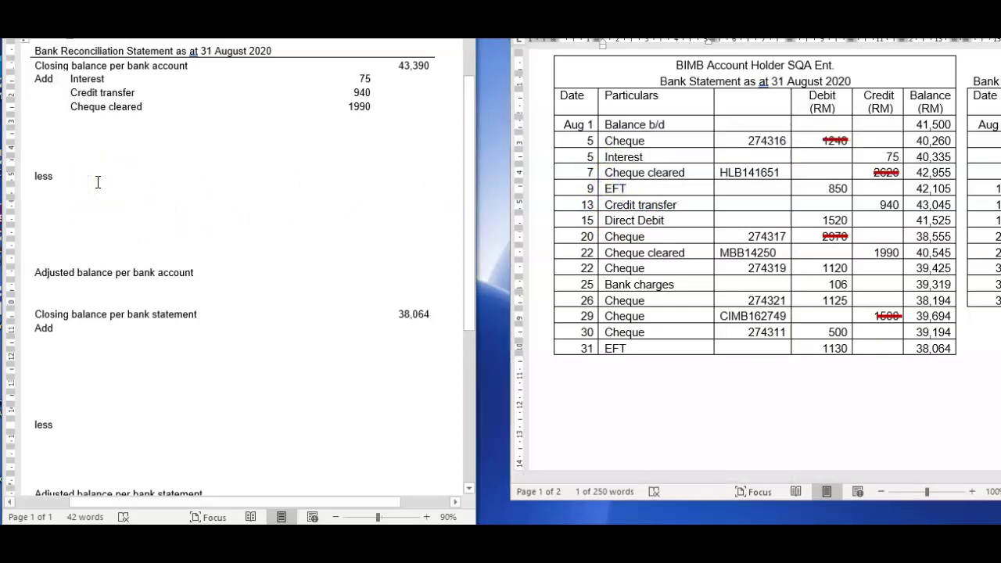
pyautogui.hotkey('ctrl', 'v')
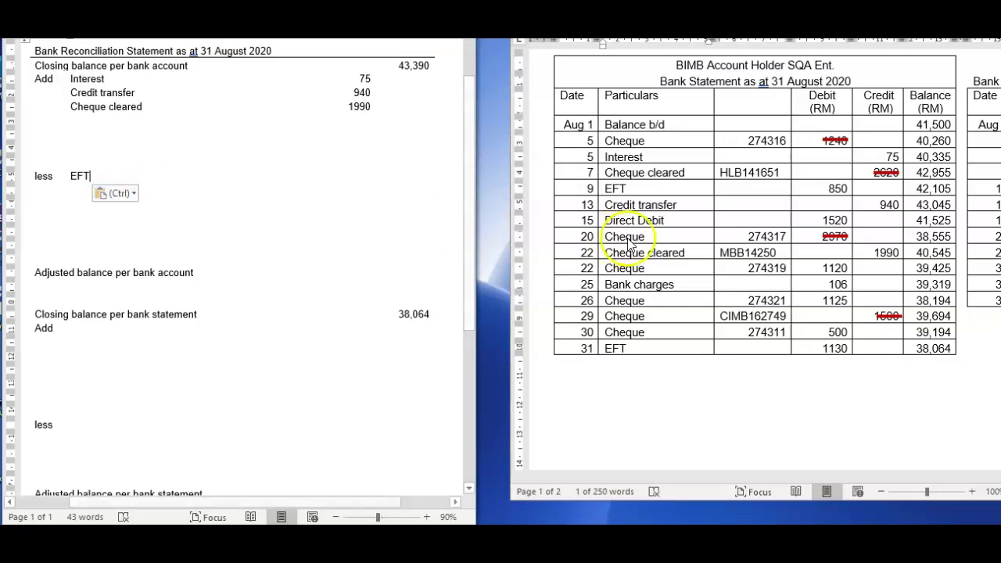
# Copy the 850 debit amount from the bank statement into the inner amount column beside EFT.
pyautogui.moveTo(826, 188); pyautogui.dragTo(846, 187)
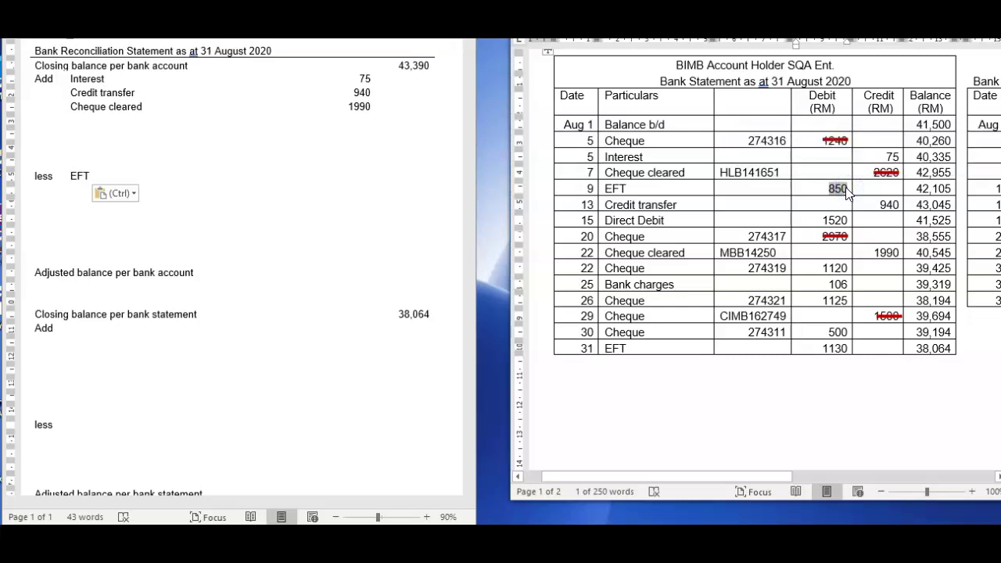
pyautogui.hotkey('ctrl', 'c')
pyautogui.click(92, 176)
pyautogui.press('Tab')
pyautogui.press('Tab')
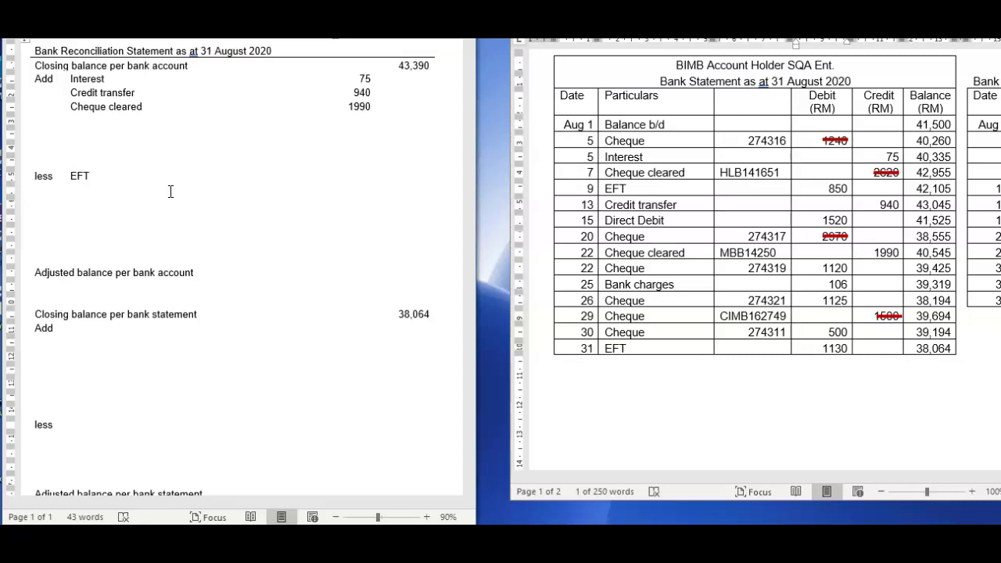
pyautogui.hotkey('ctrl', 'v')
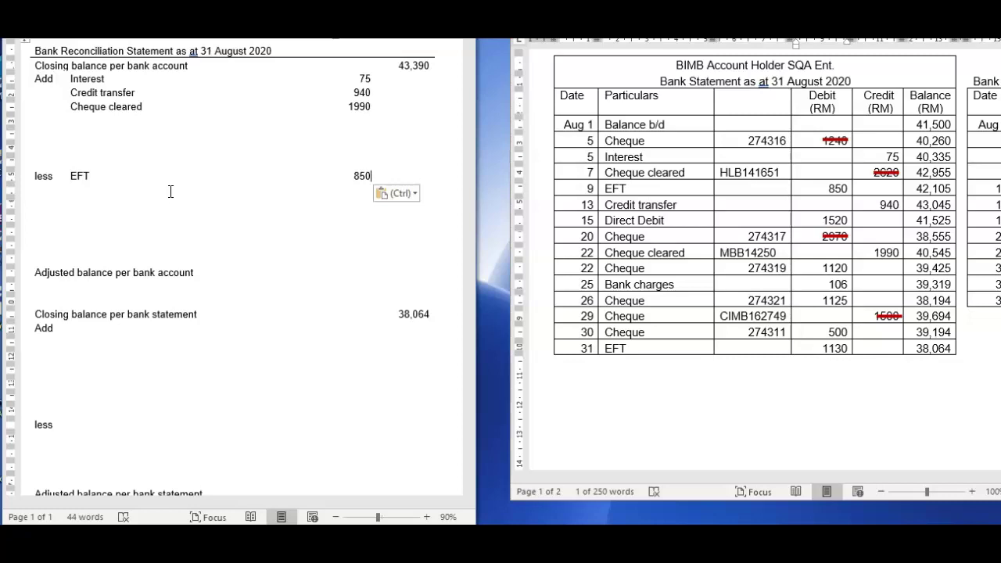
# Add Direct Debit with the amount 1520 on the line below EFT in the reconciliation's first less section.
pyautogui.press('Return')
pyautogui.press('Tab')
pyautogui.write('Direct Debit')
pyautogui.press('Tab')
pyautogui.write('1520')
# Add a Cheque line below Direct Debit and copy its number, 274319, from the bank statement.
pyautogui.press('Return')
pyautogui.press('Tab')
pyautogui.write('Cheque')
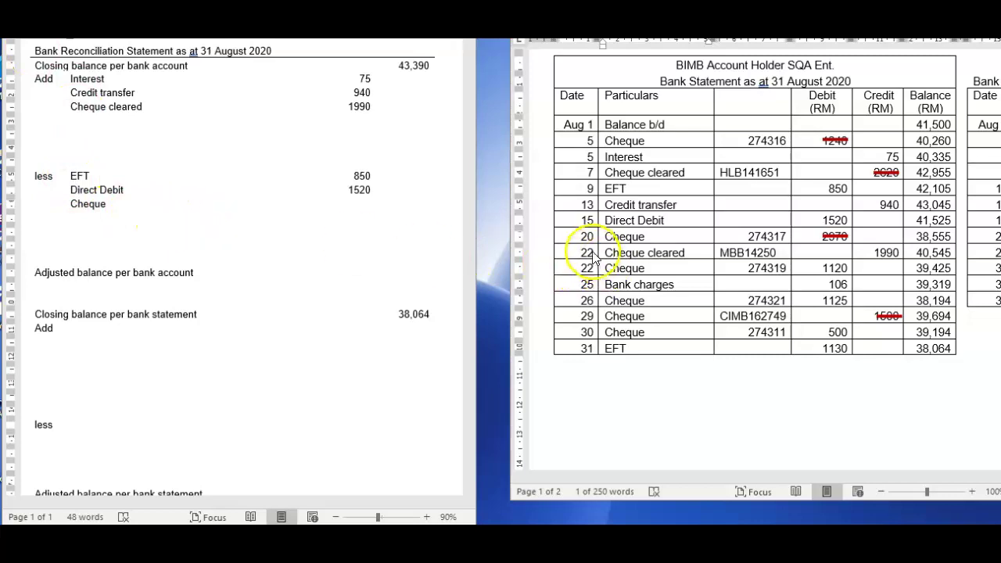
pyautogui.click(834, 274)
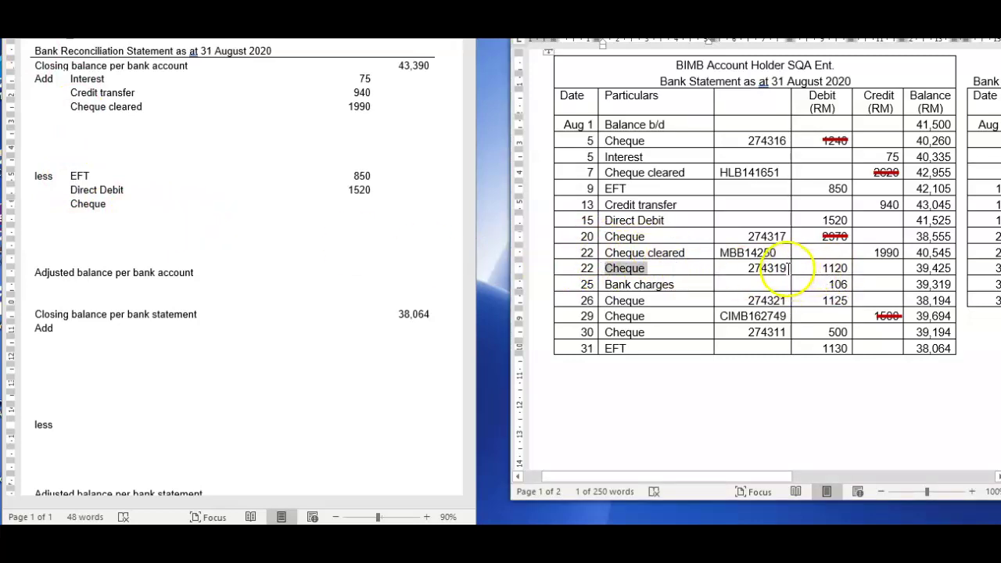
pyautogui.moveTo(787, 268); pyautogui.dragTo(749, 270)
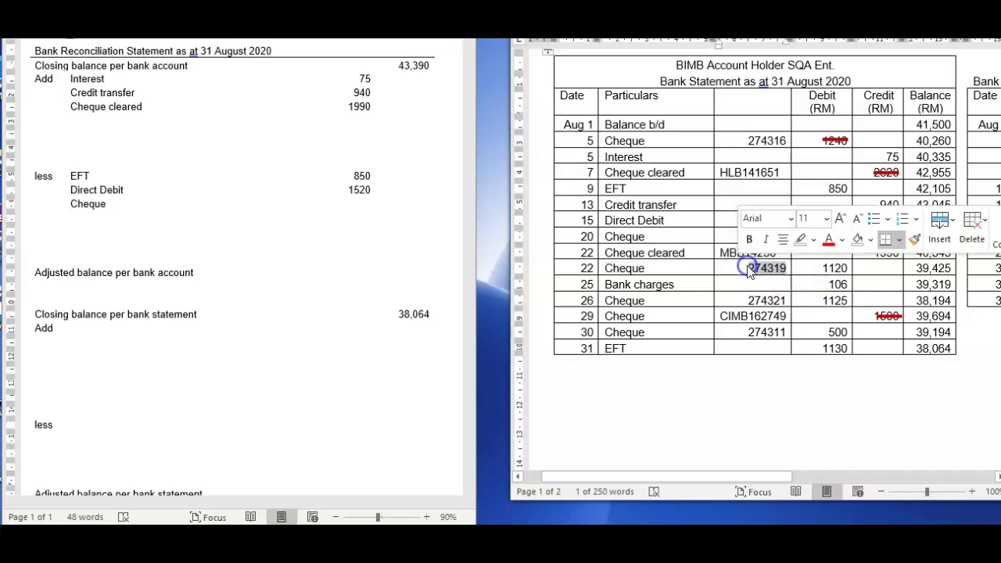
pyautogui.click(119, 206)
pyautogui.hotkey('ctrl', 'v')
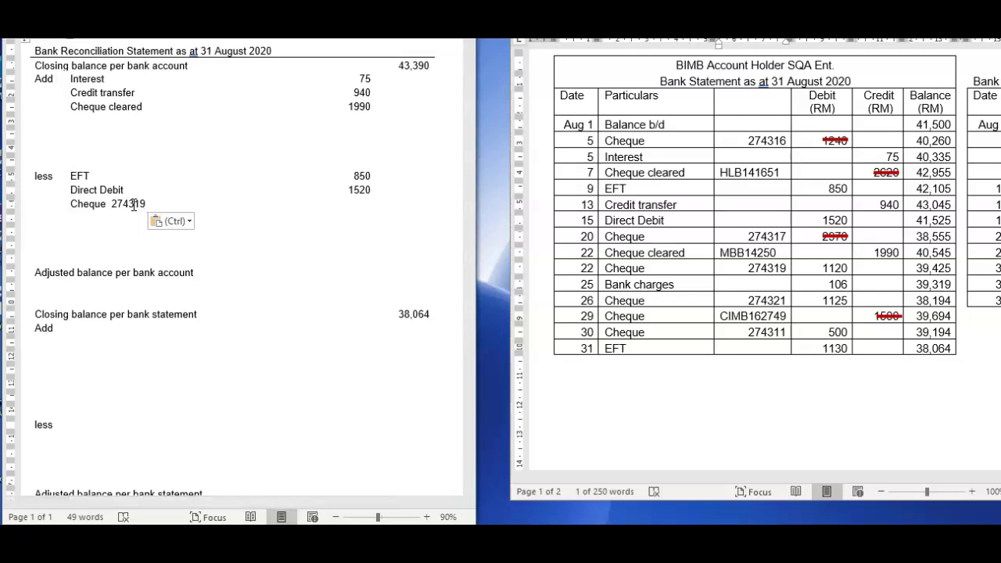
# Copy the 1120 debit amount from the bank statement into the inner amount column beside Cheque 274319.
pyautogui.click(149, 209)
pyautogui.click(772, 295)
pyautogui.moveTo(822, 268); pyautogui.dragTo(845, 268)
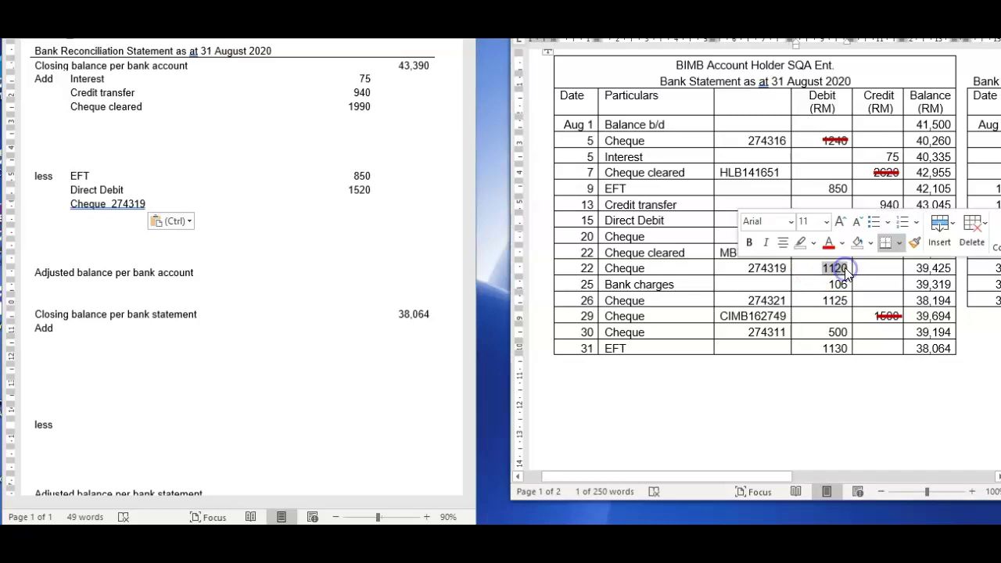
pyautogui.click(367, 205)
pyautogui.click(361, 202)
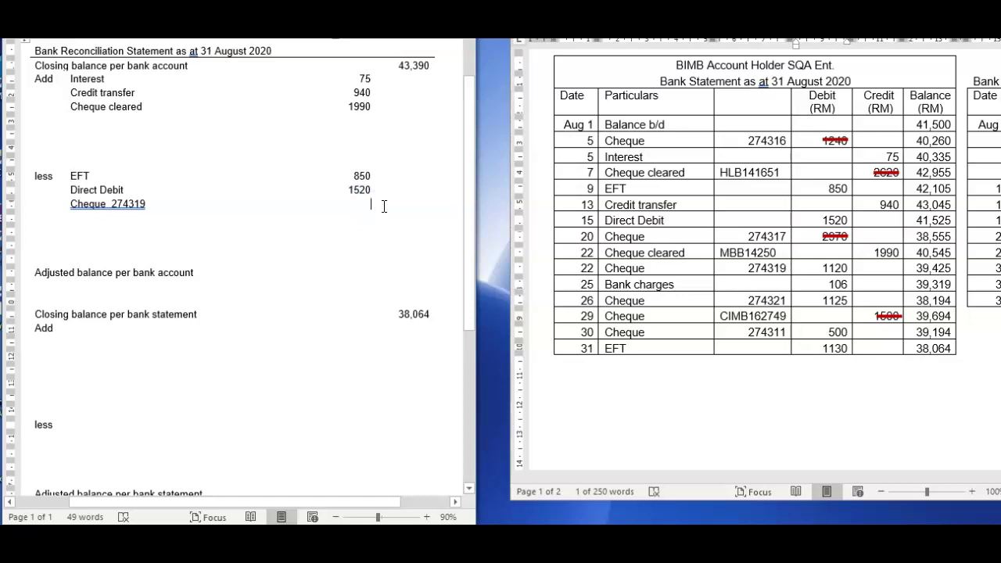
pyautogui.hotkey('ctrl', 'v')
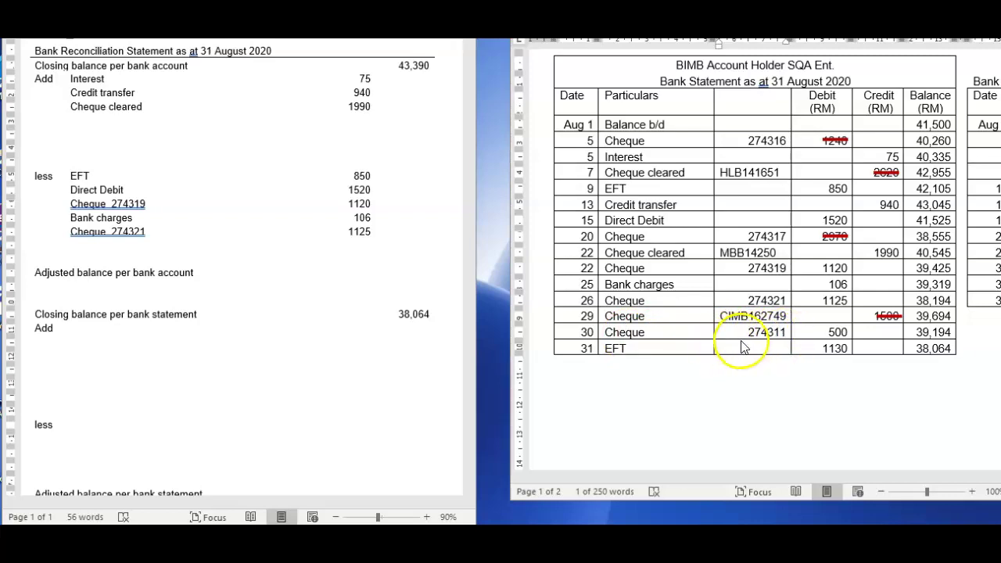
# Check cheque 274311 against the bank account, and place a copy of the red strike-through line over its 500 debit in the bank statement.
pyautogui.click(738, 475)
pyautogui.moveTo(762, 476); pyautogui.dragTo(934, 476)
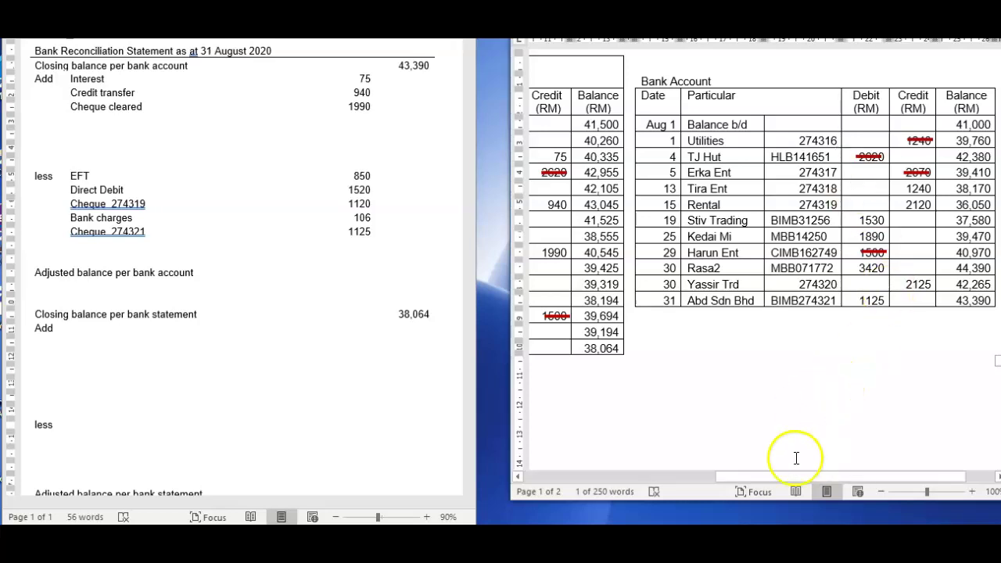
pyautogui.moveTo(710, 474); pyautogui.dragTo(518, 475)
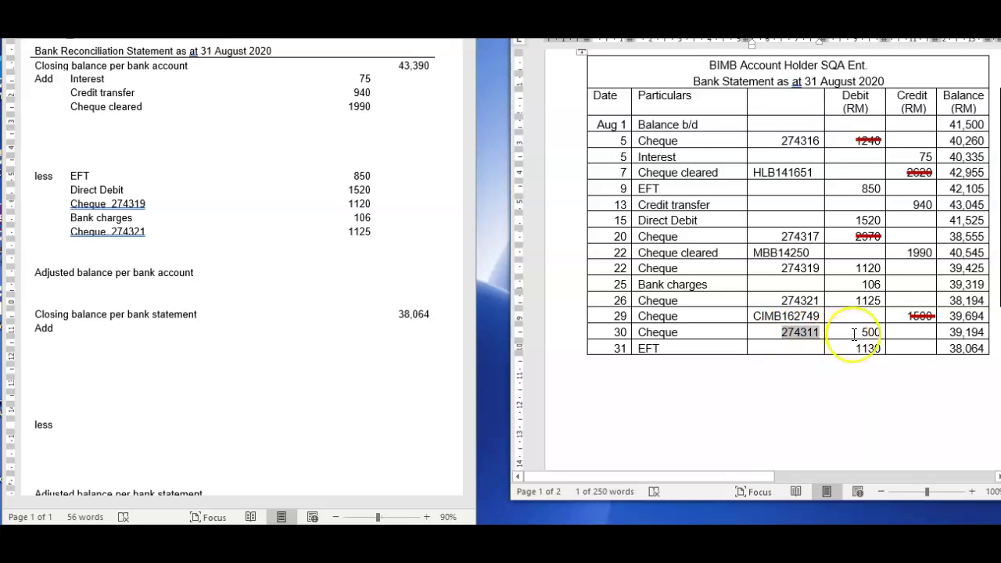
pyautogui.click(918, 318)
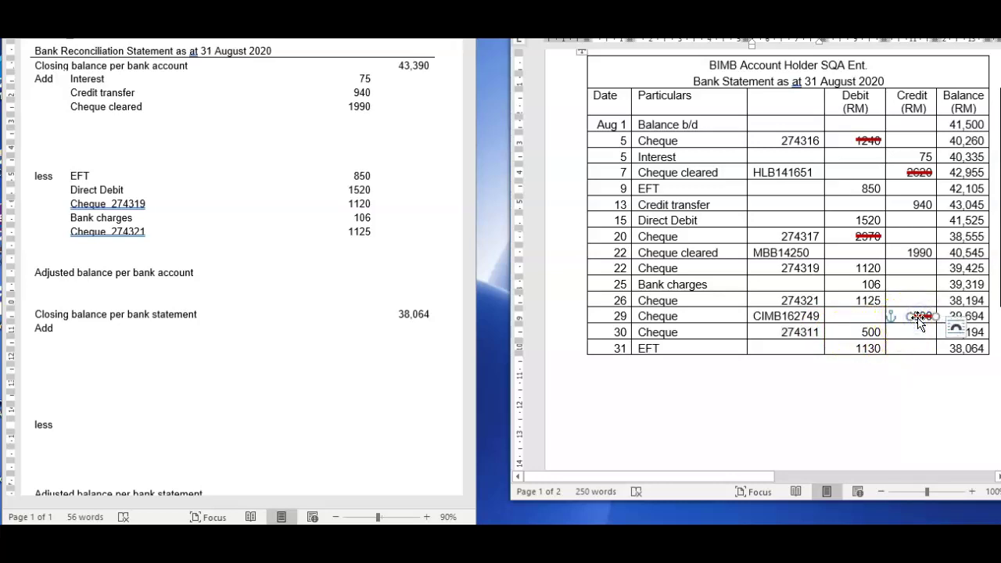
pyautogui.click(884, 374)
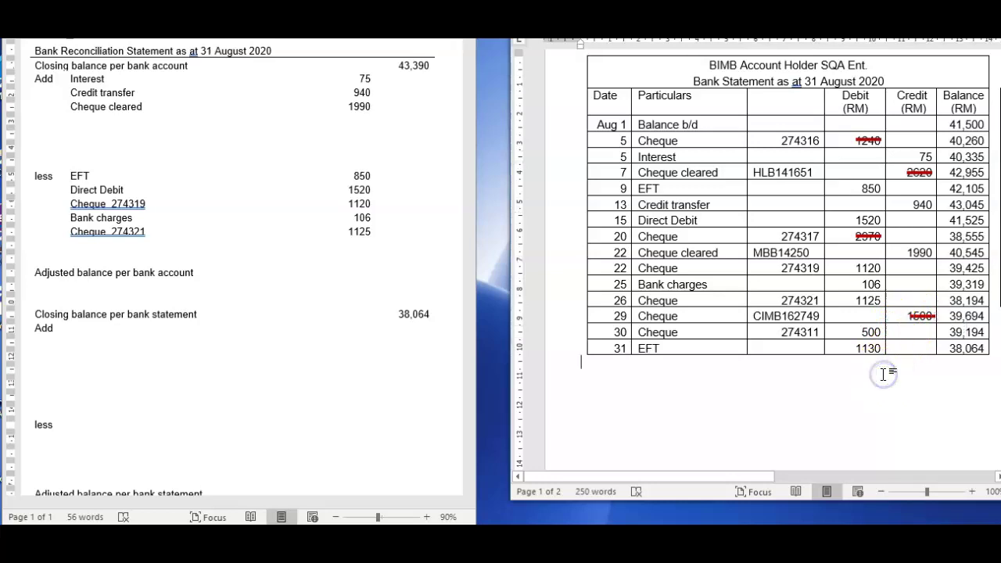
pyautogui.hotkey('ctrl', 'v')
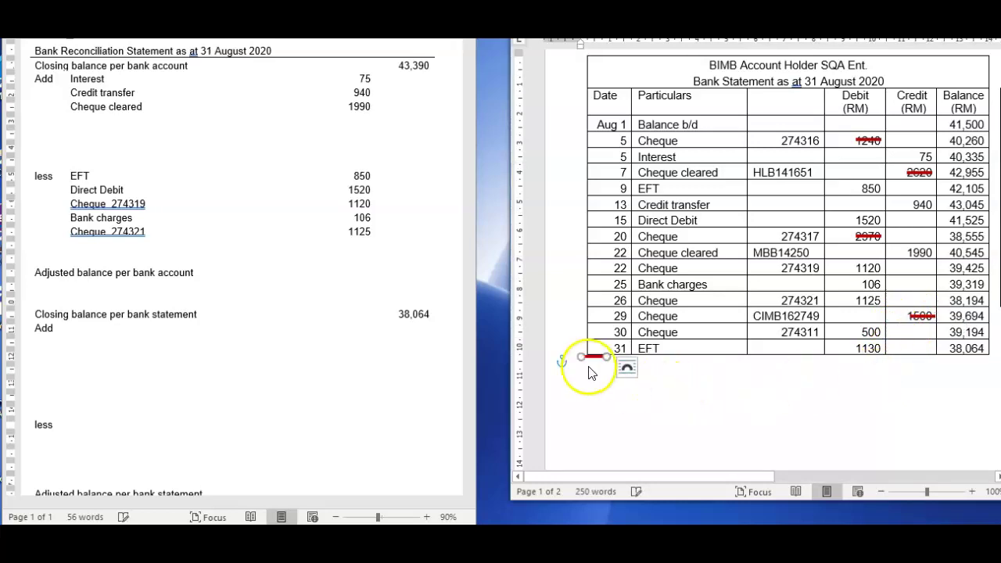
pyautogui.moveTo(586, 358); pyautogui.dragTo(868, 331)
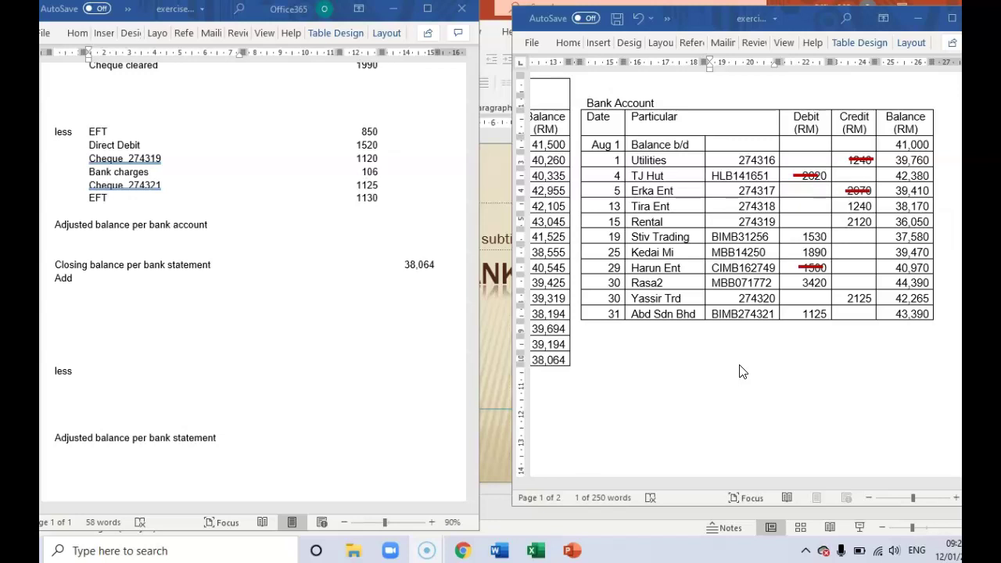
# Copy the Stiv Trading entry with reference BIMB31256 and amount 1530 from the bank account as the first Add item under the closing balance per bank statement.
pyautogui.click(738, 356)
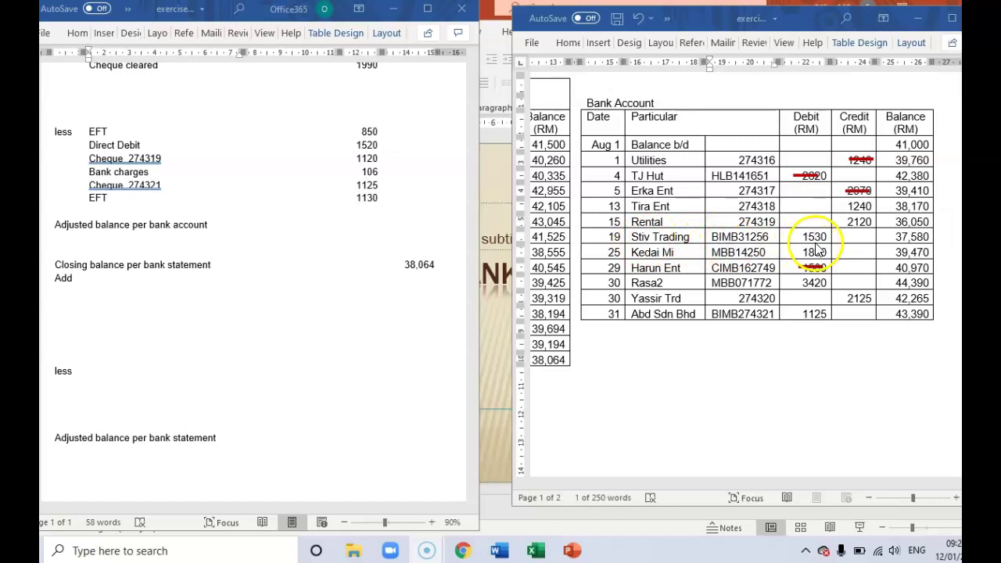
pyautogui.click(699, 244)
pyautogui.moveTo(635, 236); pyautogui.dragTo(793, 235)
pyautogui.hotkey('ctrl', 'c')
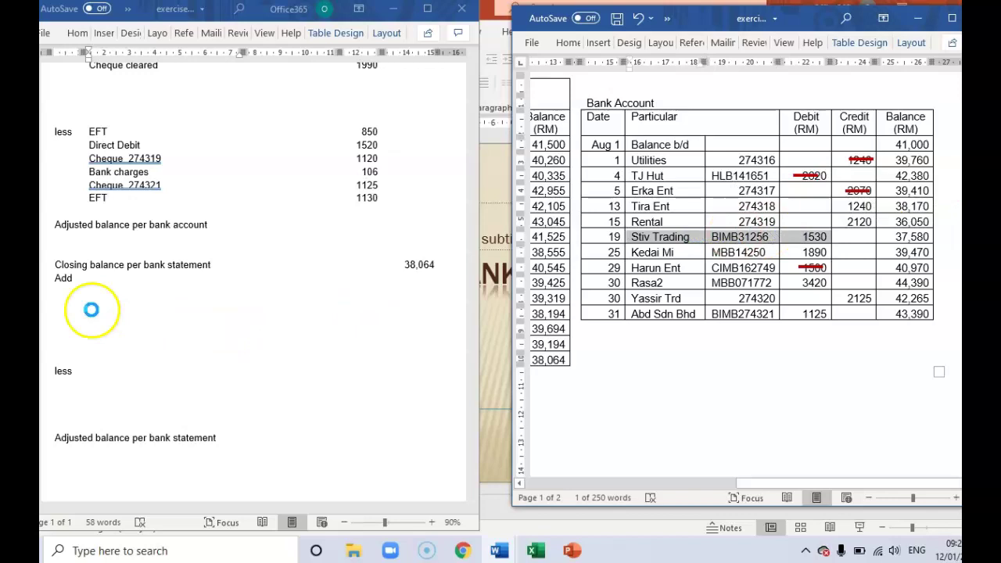
pyautogui.click(97, 278)
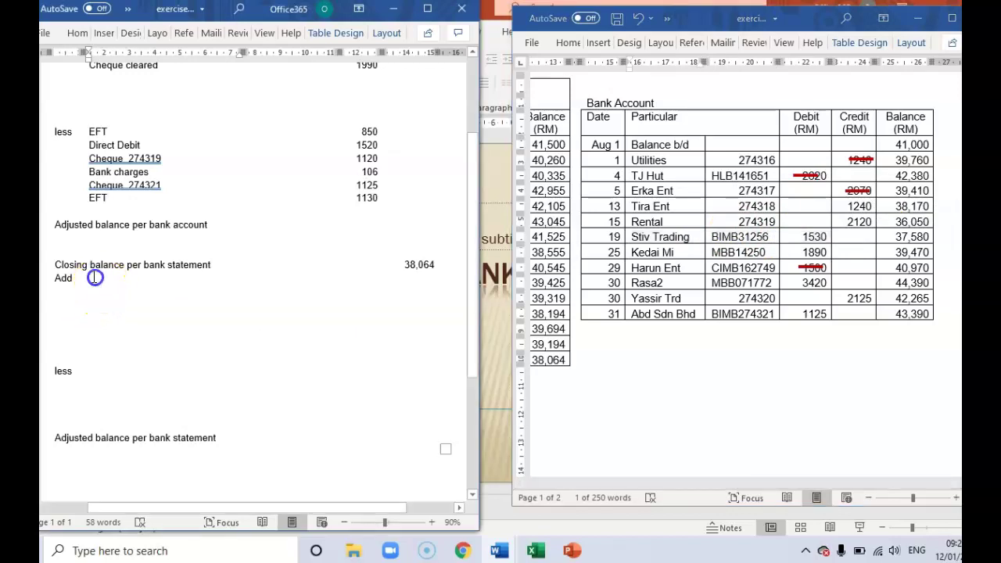
pyautogui.click(93, 277)
pyautogui.hotkey('ctrl', 'v')
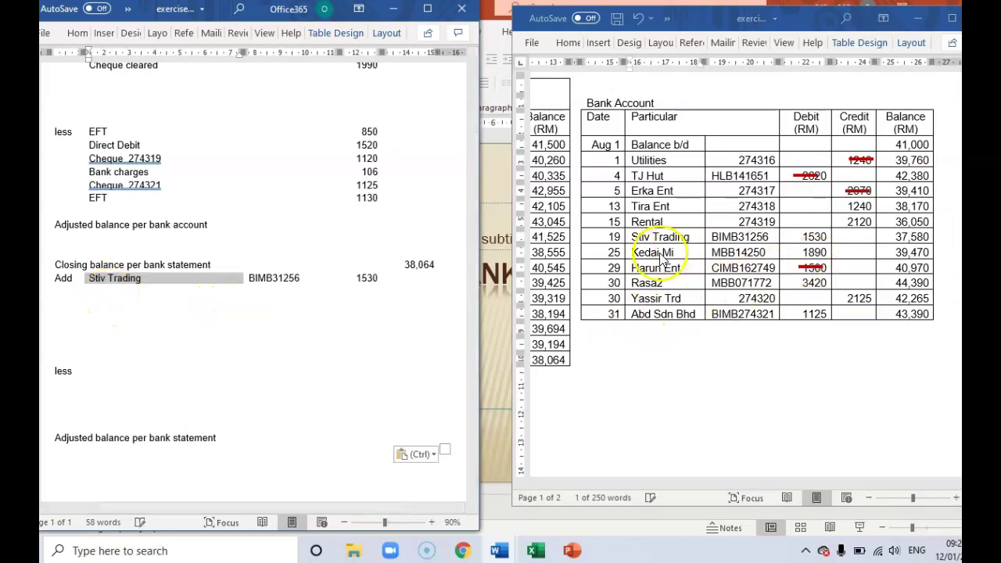
# Copy the Kedai Mi entry with reference MBB14250 and amount 1890 from the bank account below Stiv Trading.
pyautogui.click(633, 251)
pyautogui.moveTo(634, 251); pyautogui.dragTo(804, 252)
pyautogui.hotkey('ctrl', 'c')
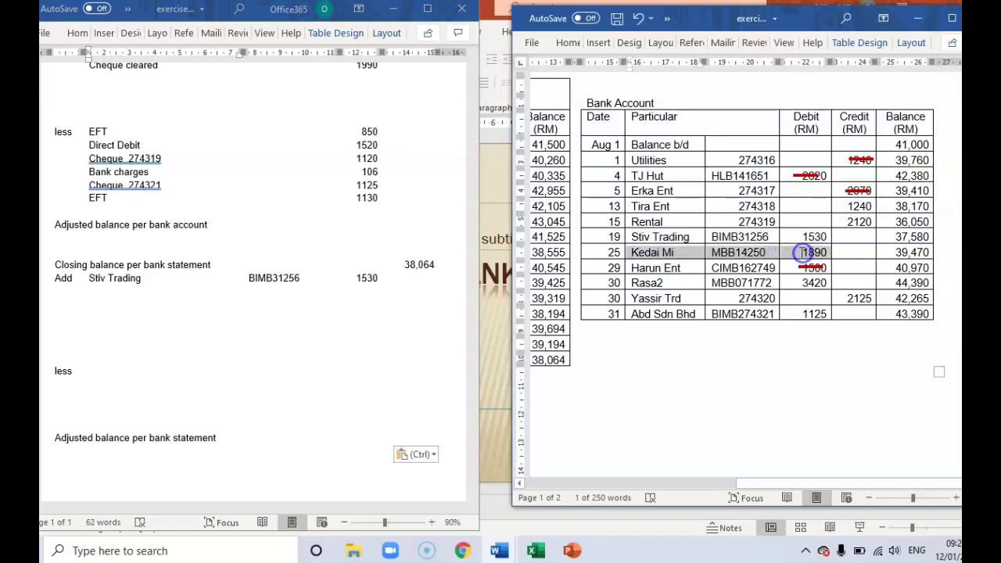
pyautogui.click(114, 293)
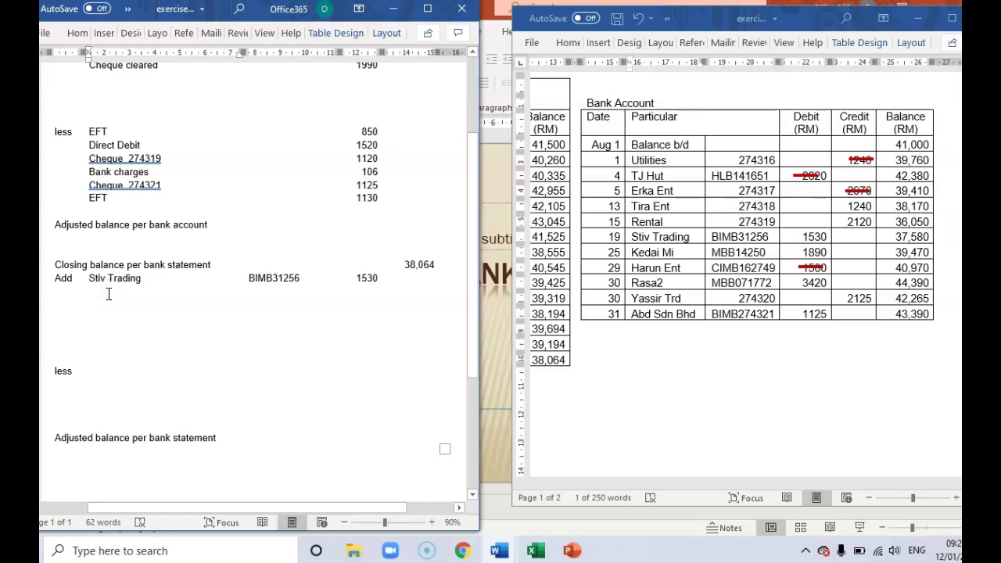
pyautogui.hotkey('ctrl', 'v')
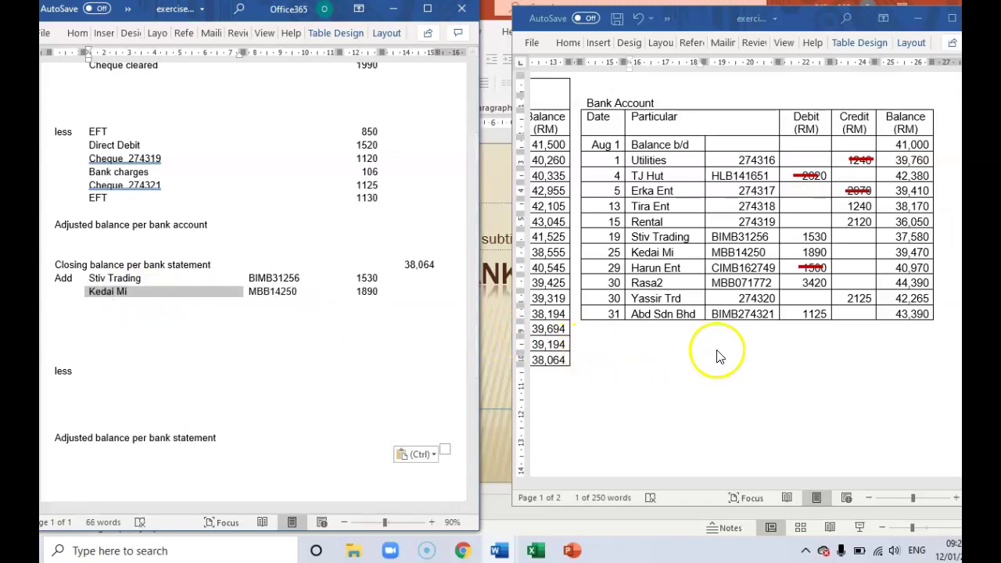
# Copy the Rasa2 entry with reference MBB071772 and amount 3420 from the bank account below Kedai Mi.
pyautogui.click(673, 275)
pyautogui.moveTo(636, 283); pyautogui.dragTo(806, 286)
pyautogui.hotkey('ctrl', 'c')
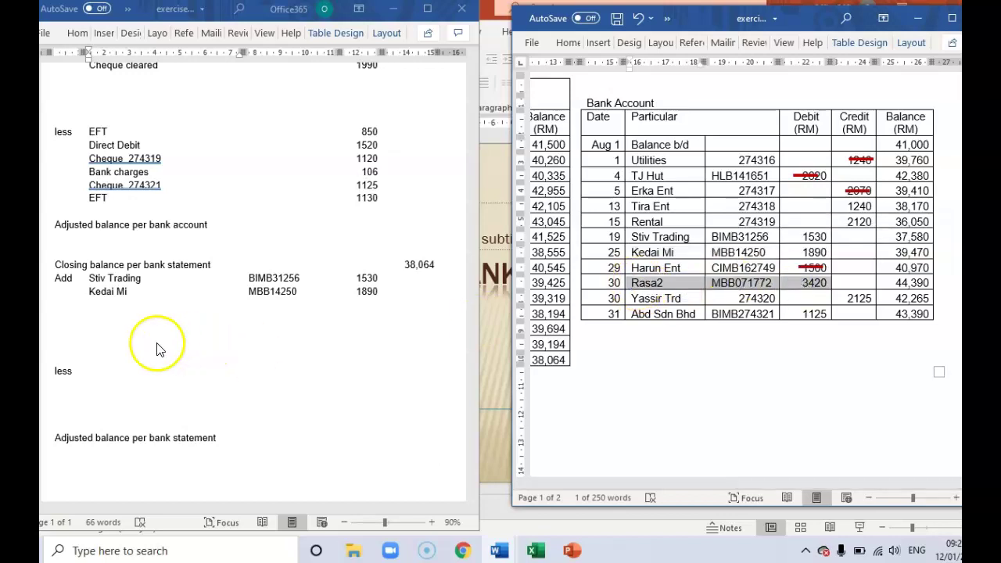
pyautogui.click(103, 303)
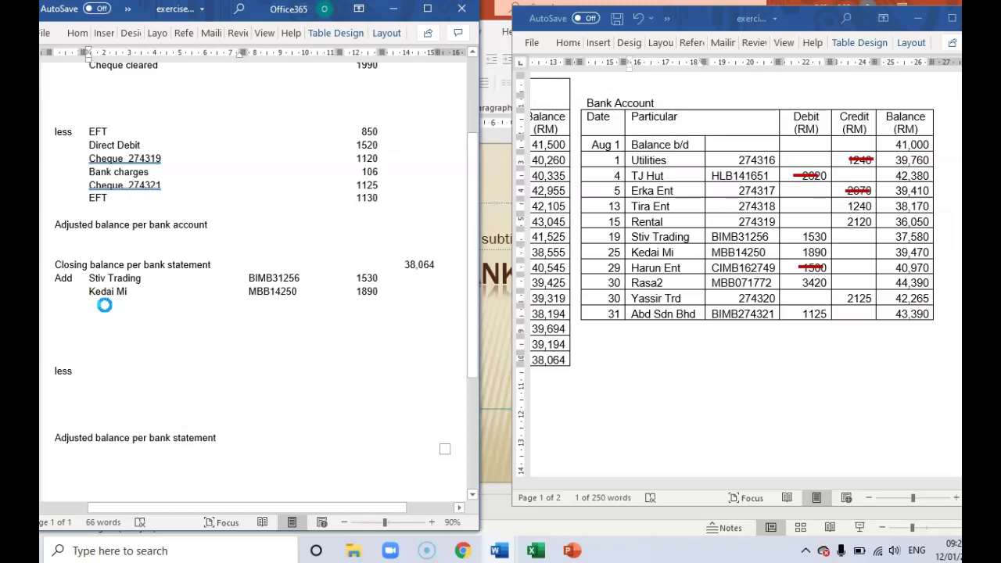
pyautogui.hotkey('ctrl', 'v')
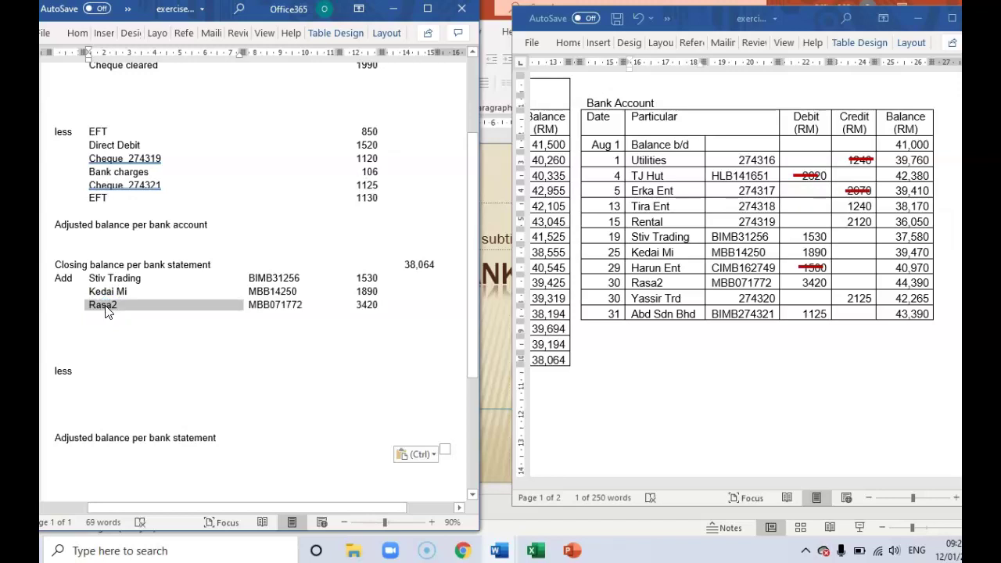
# Copy the Abd Sdn Bhd entry with reference BIMB274321 and amount 1125 from the bank account below Rasa2.
pyautogui.click(657, 321)
pyautogui.moveTo(636, 313); pyautogui.dragTo(783, 317)
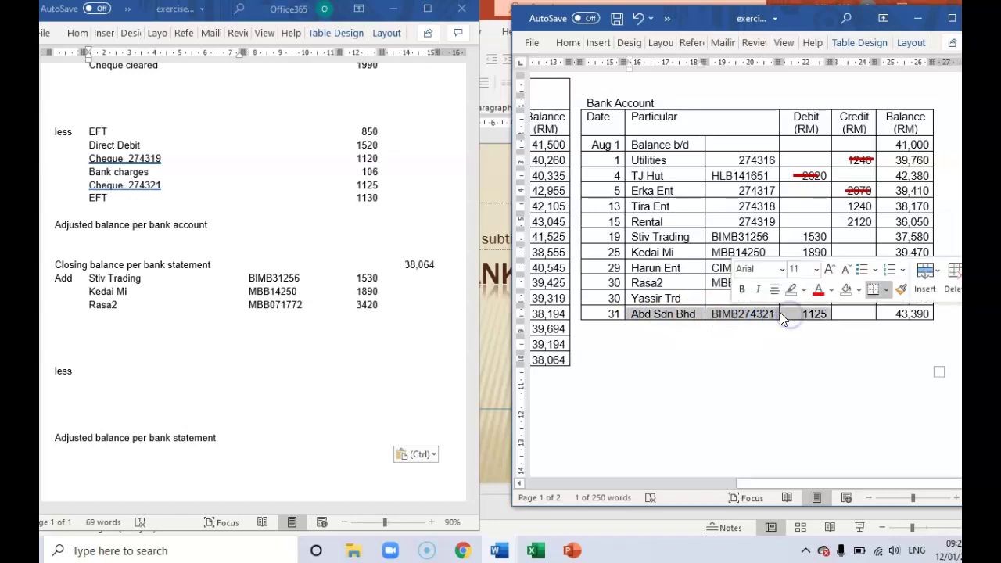
pyautogui.click(116, 353)
pyautogui.click(110, 322)
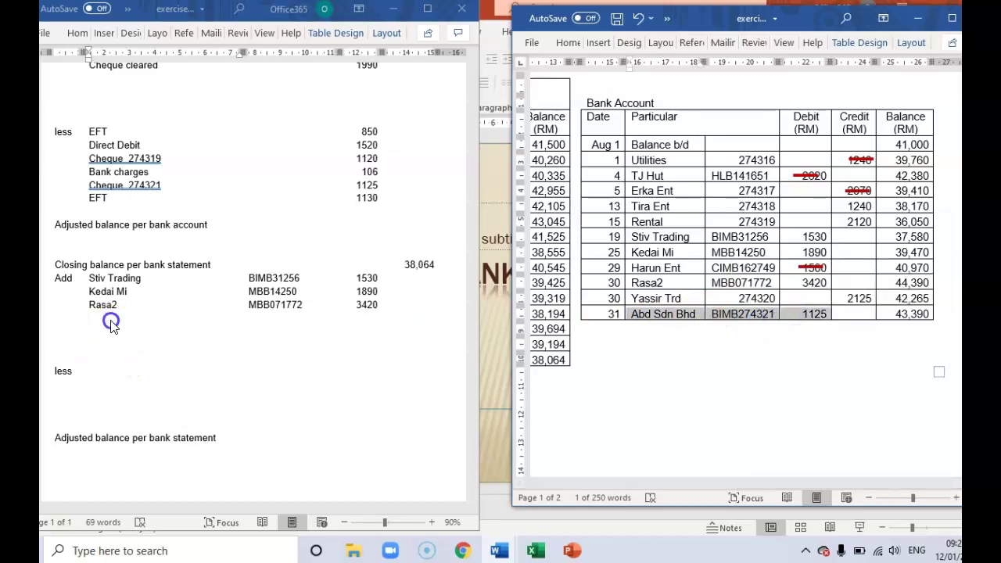
pyautogui.hotkey('ctrl', 'v')
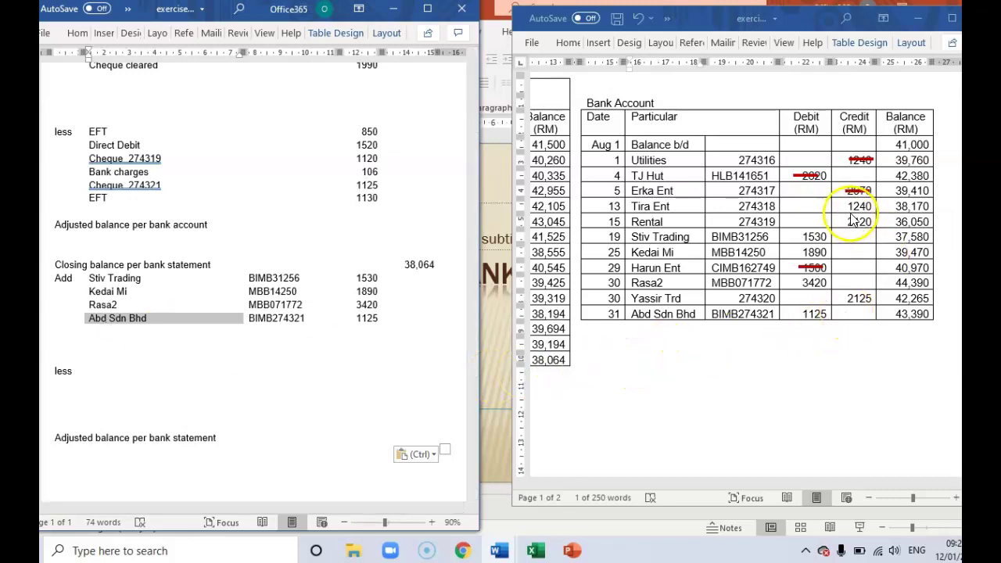
# Copy Tira Ent and its cheque number 274318 from the bank account as the first less item under the bank statement balance.
pyautogui.hotkey('alt', 'Tab')
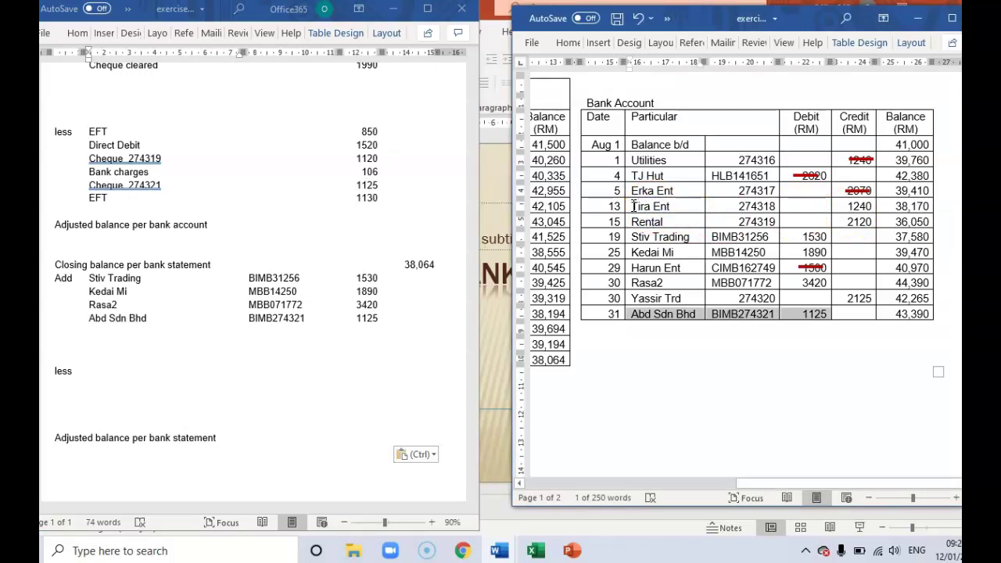
pyautogui.moveTo(637, 206); pyautogui.dragTo(742, 209)
pyautogui.hotkey('ctrl', 'c')
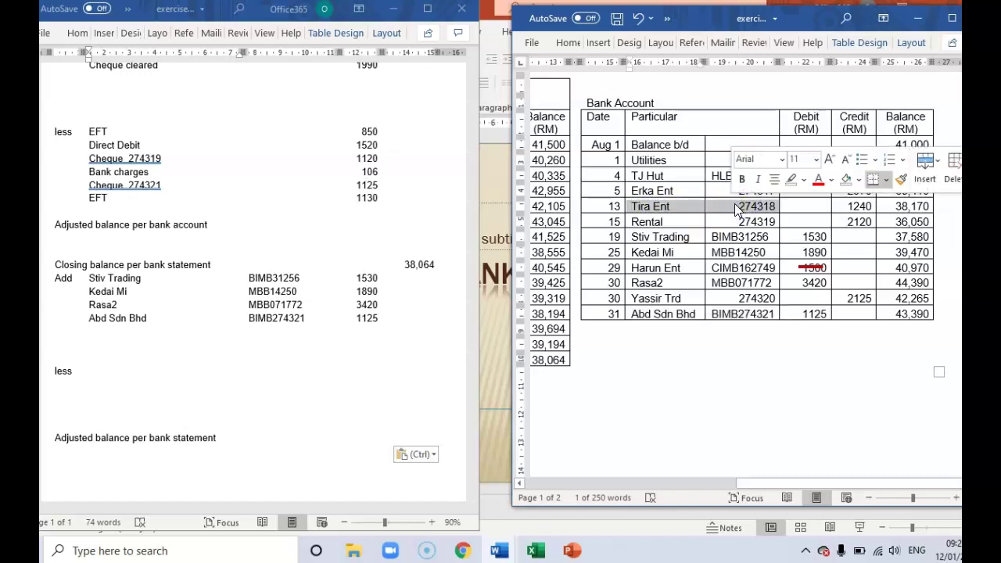
pyautogui.click(111, 385)
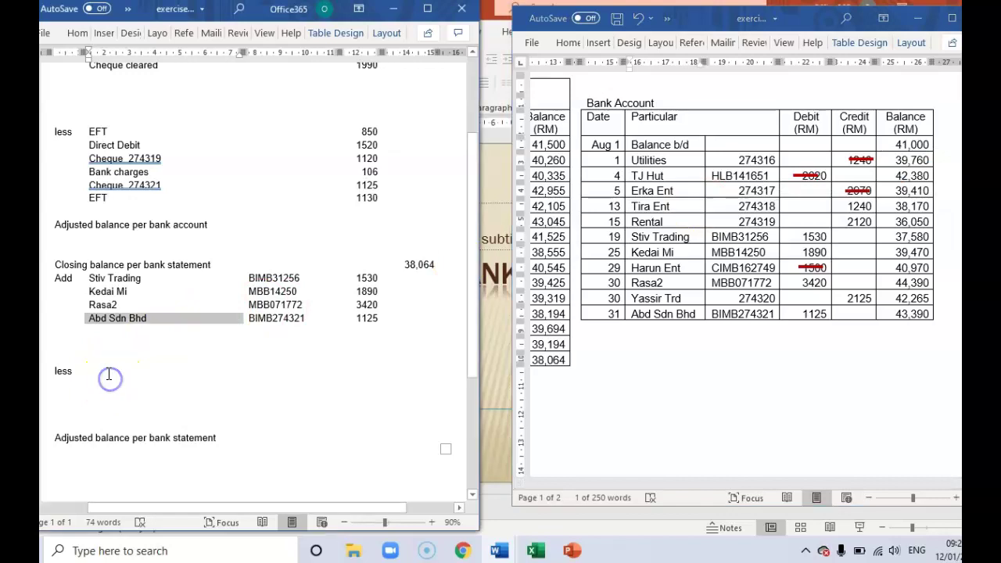
pyautogui.hotkey('ctrl', 'v')
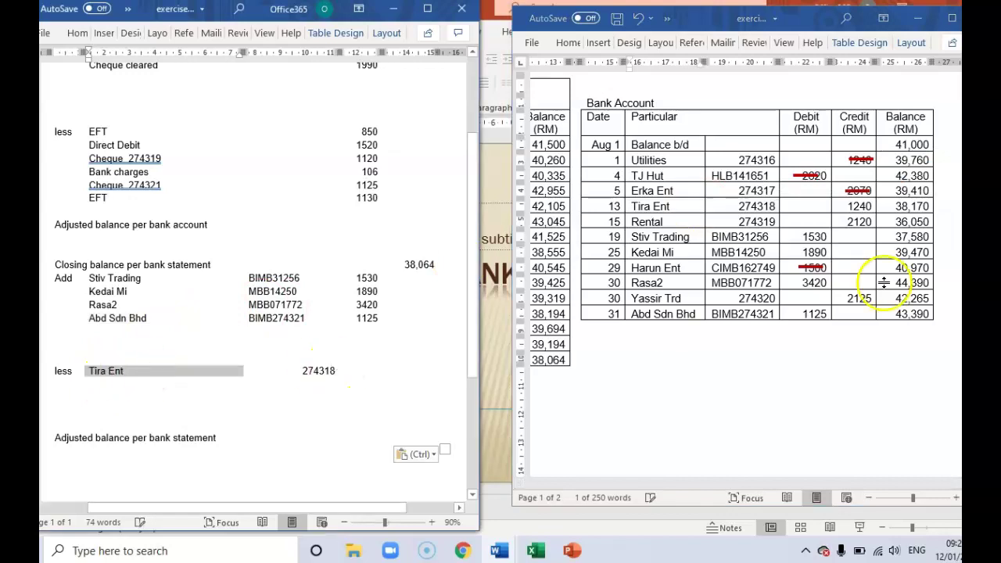
# Copy the 1240 credit amount from the bank account into the inner amount column beside Tira Ent.
pyautogui.click(859, 210)
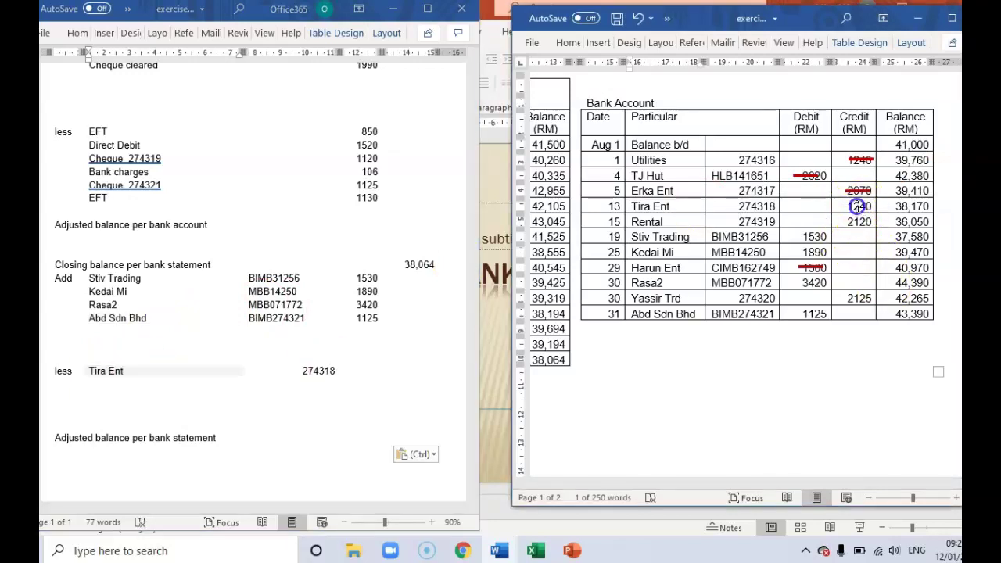
pyautogui.moveTo(848, 207); pyautogui.dragTo(870, 205)
pyautogui.hotkey('ctrl', 'c')
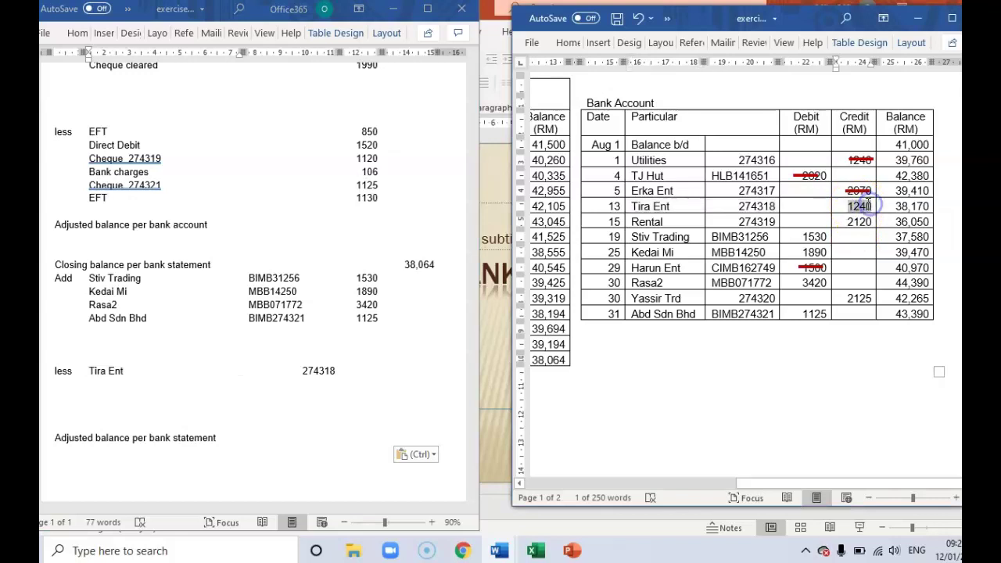
pyautogui.click(347, 387)
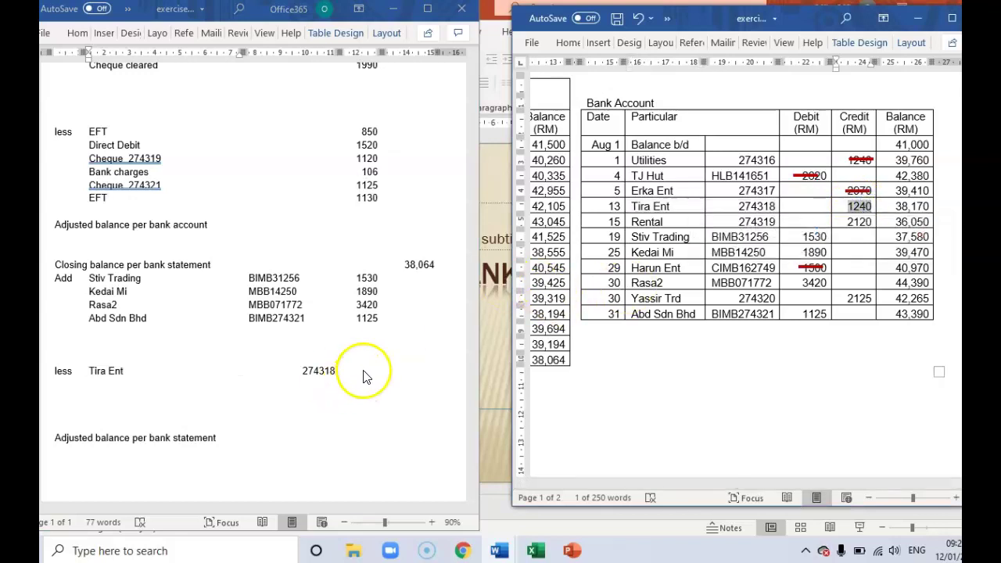
pyautogui.click(365, 370)
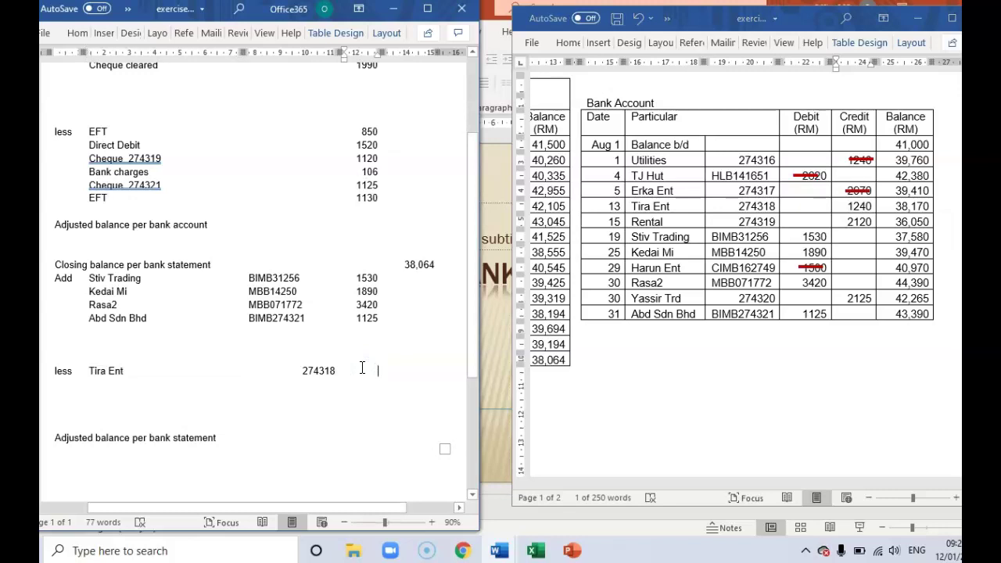
pyautogui.hotkey('ctrl', 'v')
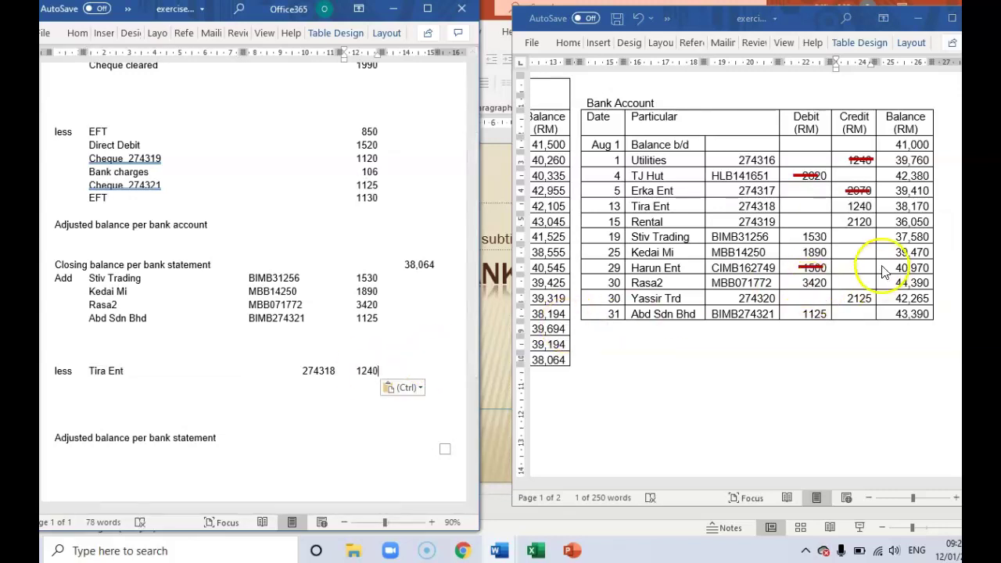
# Copy Rental and cheque number 274319 from the bank account below Tira Ent, and enter 2120 as its amount.
pyautogui.click(672, 222)
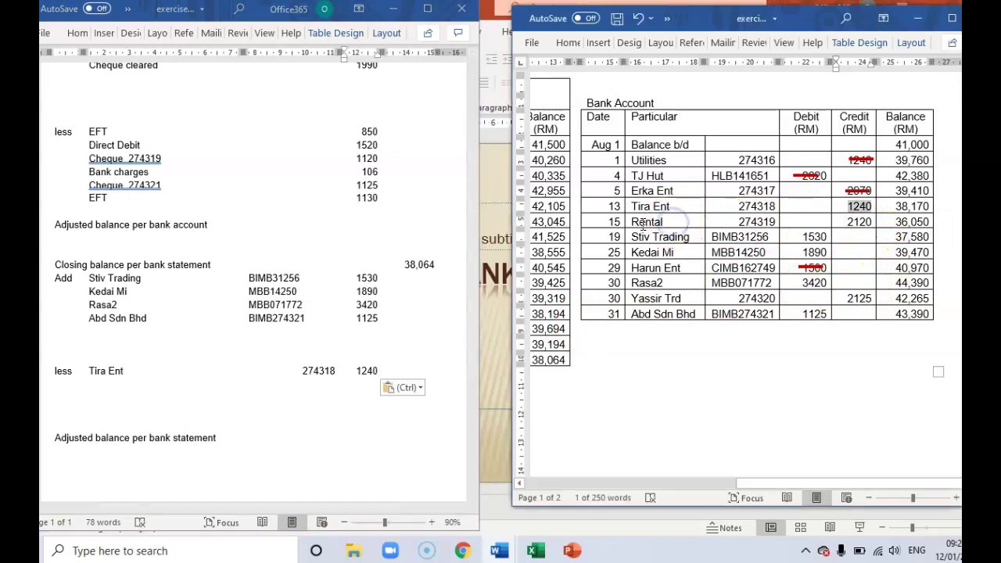
pyautogui.moveTo(637, 223)
pyautogui.mouseDown()
pyautogui.moveTo(817, 223)
pyautogui.moveTo(766, 222)
pyautogui.mouseUp()
pyautogui.hotkey('ctrl', 'c')
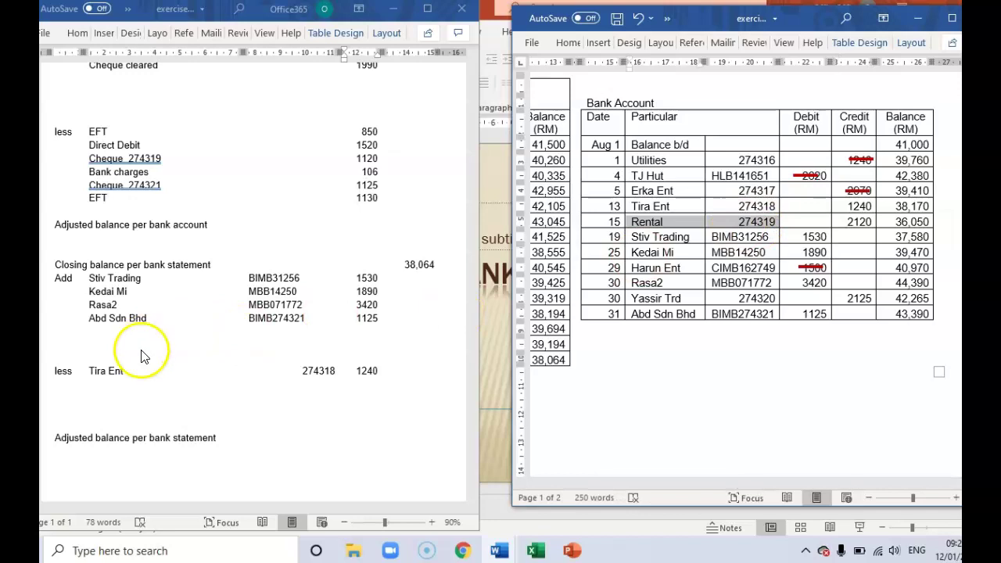
pyautogui.click(112, 389)
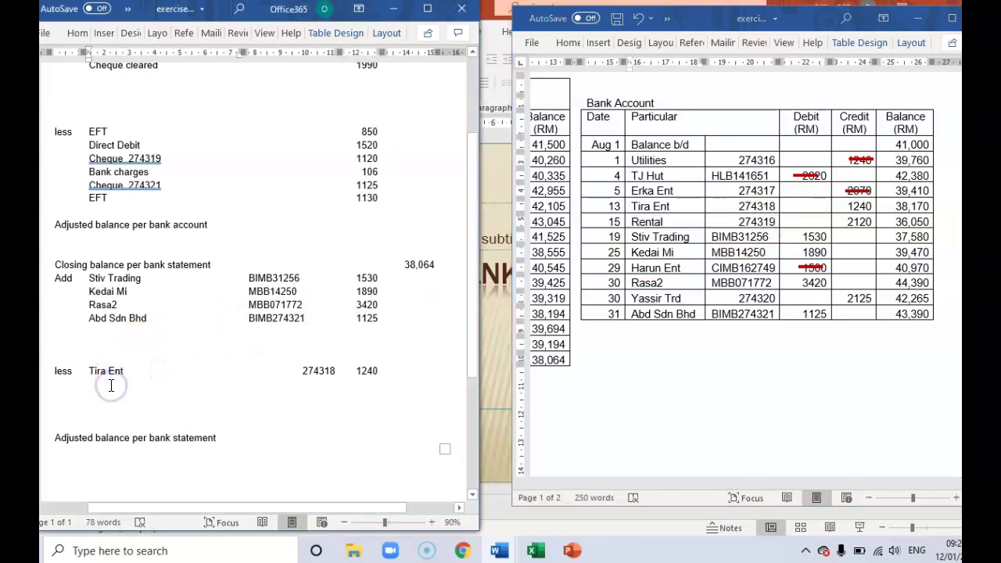
pyautogui.hotkey('ctrl', 'v')
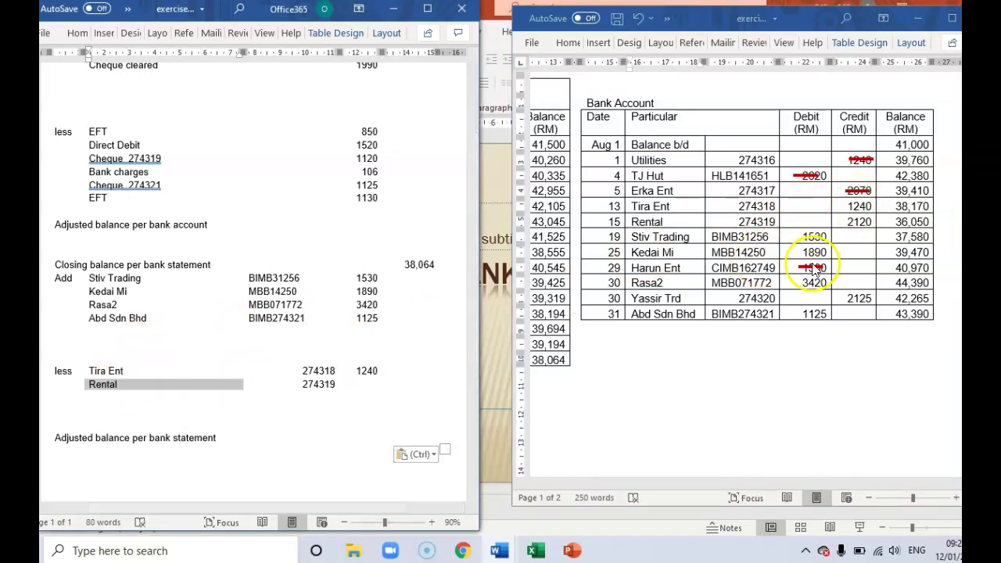
pyautogui.click(365, 383)
pyautogui.write('2120')
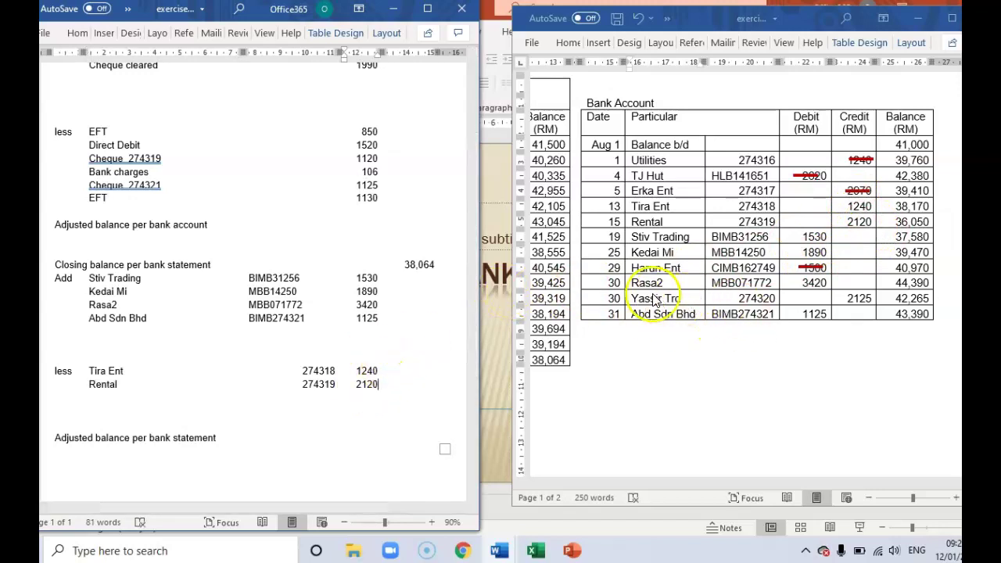
pyautogui.moveTo(629, 298); pyautogui.dragTo(765, 298)
pyautogui.hotkey('ctrl', 'c')
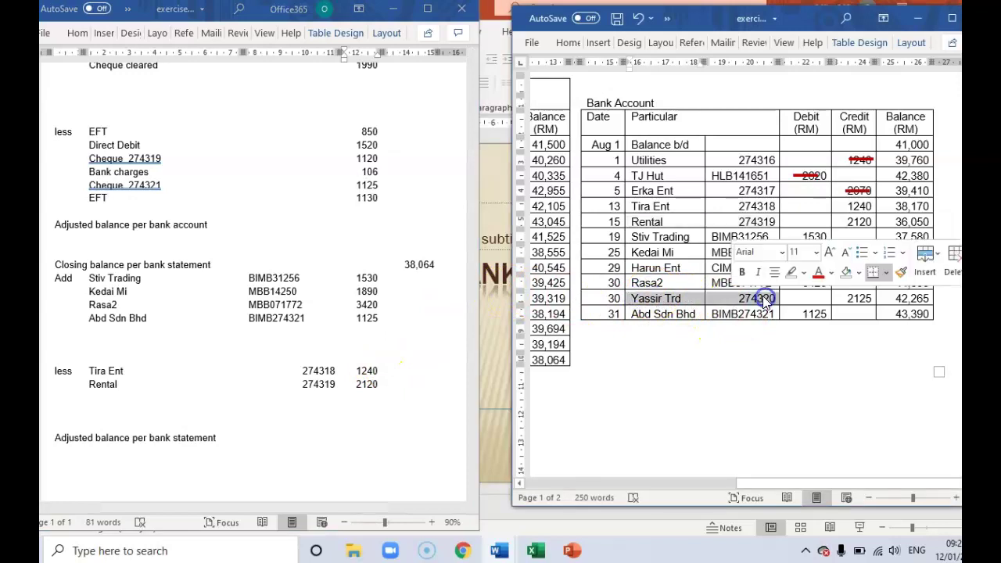
pyautogui.click(109, 407)
pyautogui.hotkey('ctrl', 'v')
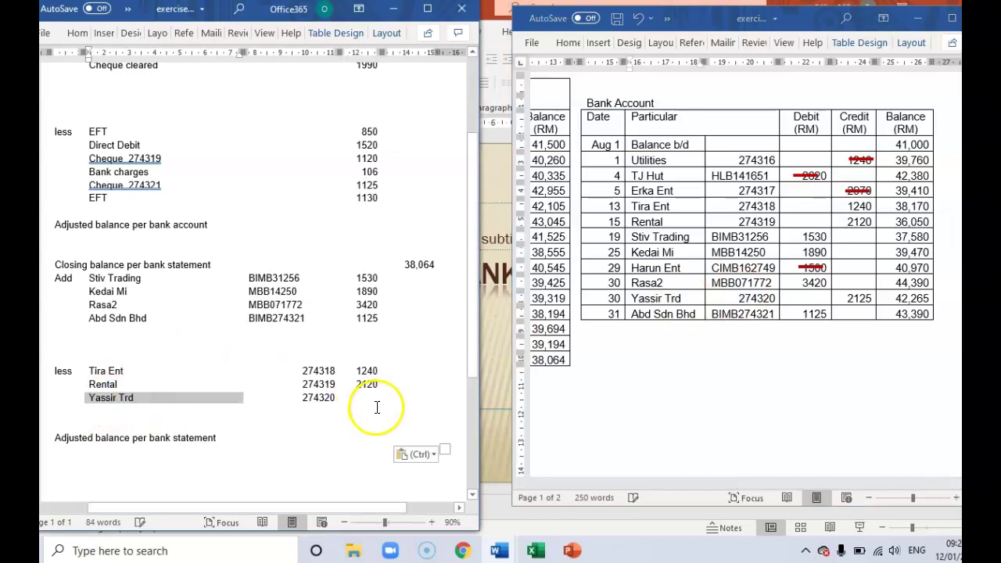
pyautogui.click(369, 392)
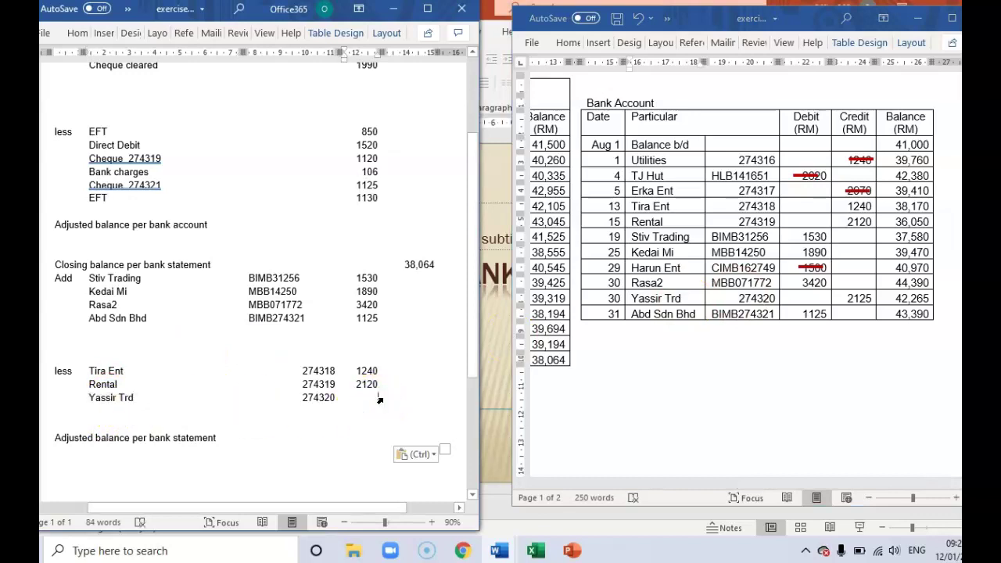
pyautogui.write('2125')
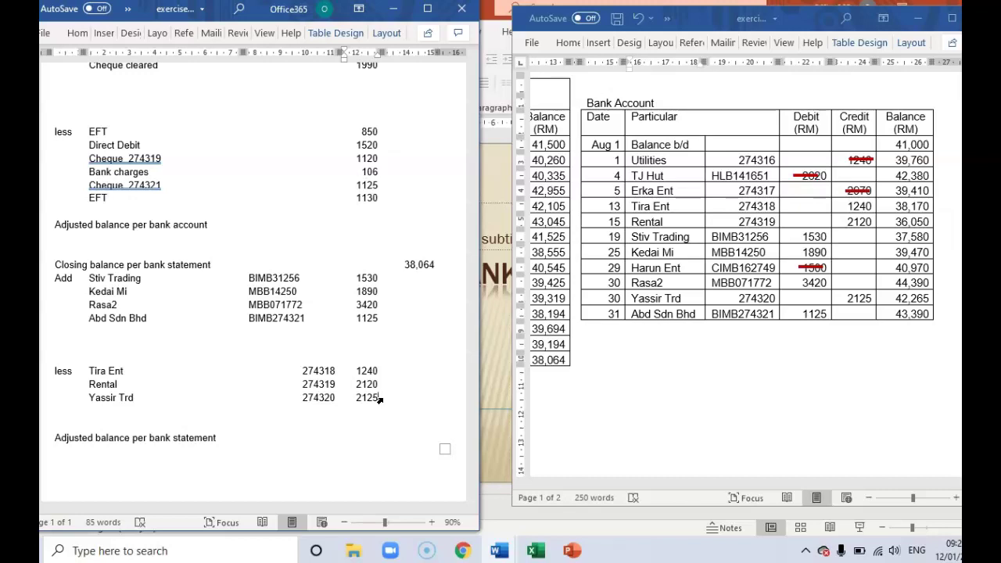
pyautogui.click(63, 530)
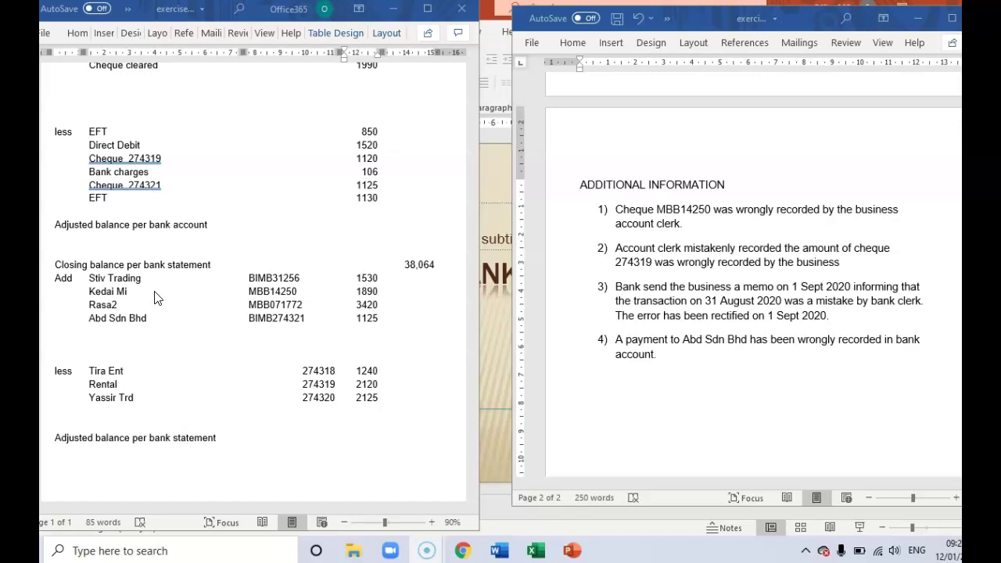
# Delete the Kedai Mi entry, including its MBB14250 reference and amount, from the Add items under the bank statement balance.
pyautogui.click(128, 338)
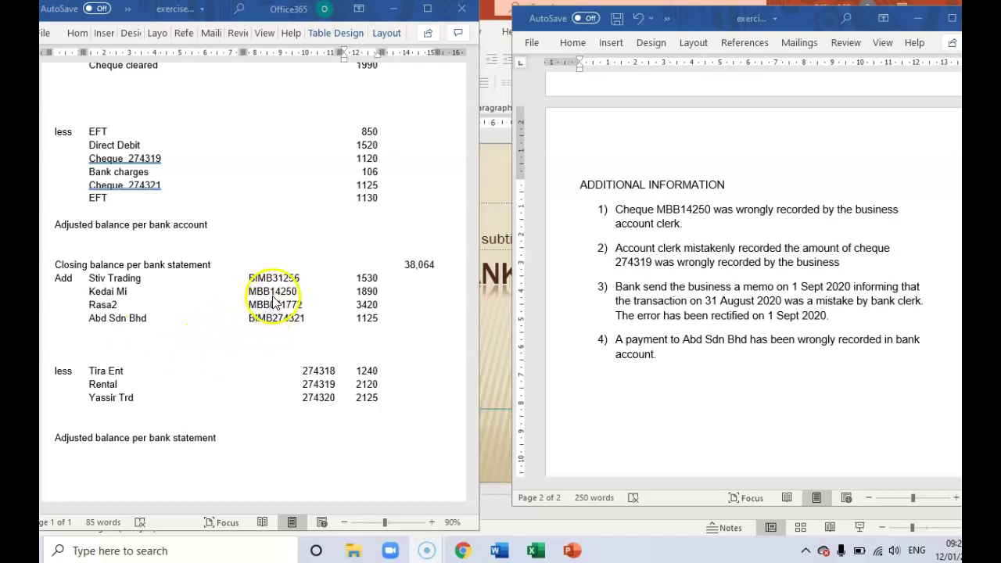
pyautogui.click(91, 290)
pyautogui.moveTo(91, 291); pyautogui.dragTo(363, 298)
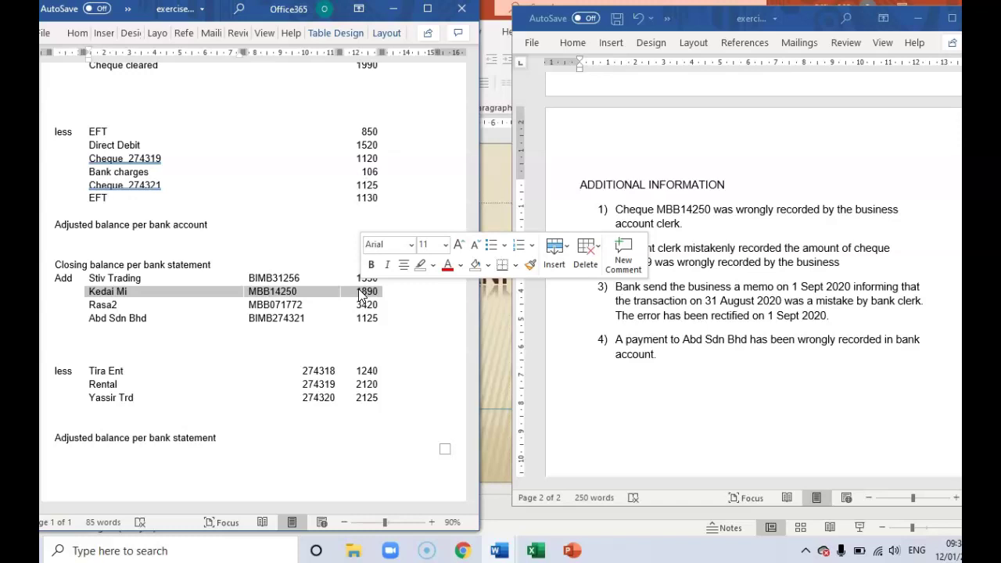
pyautogui.press('Delete')
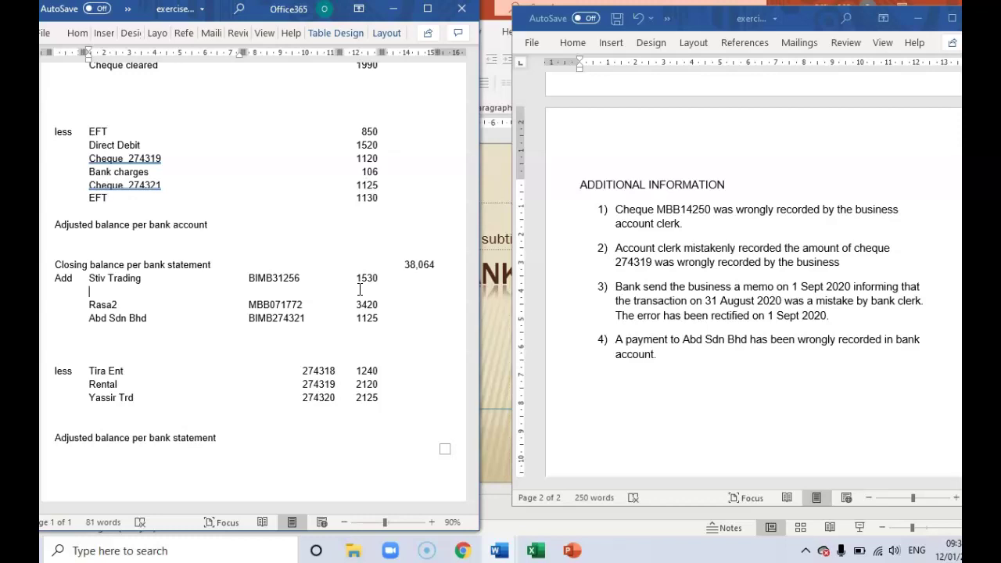
# Copy cheque reference MBB14250 from the bank statement into the reference column beside Cheque cleared in the reconciliation.
pyautogui.scroll(1, 351, 288)
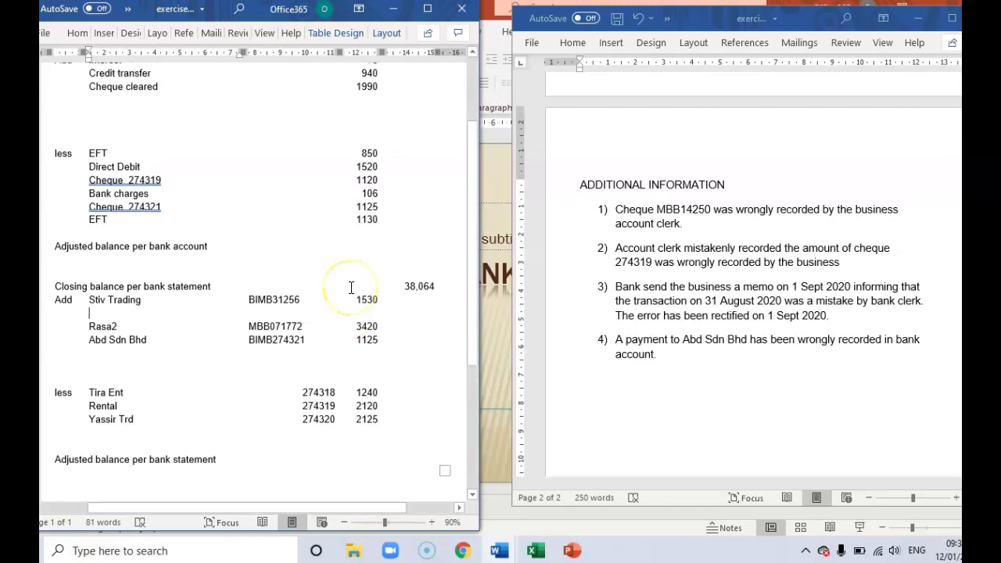
pyautogui.scroll(2, 351, 288)
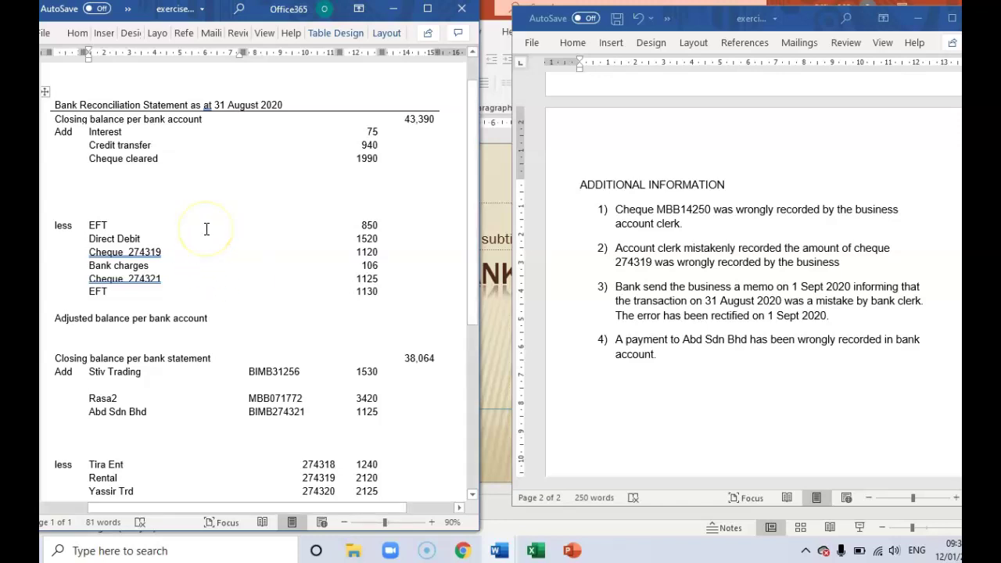
pyautogui.scroll(1, 206, 228)
pyautogui.click(161, 200)
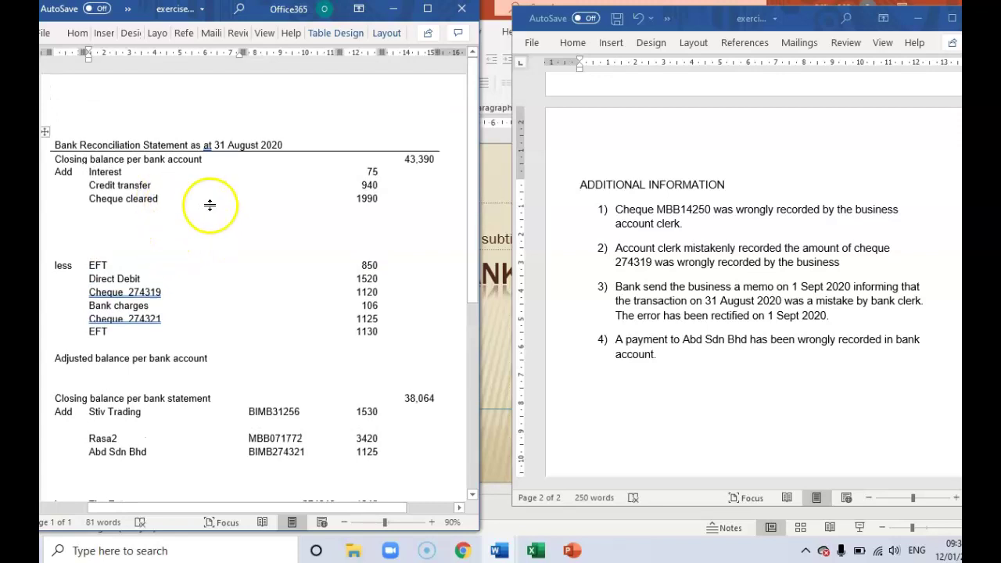
pyautogui.scroll(5, 789, 322)
pyautogui.scroll(6, 789, 322)
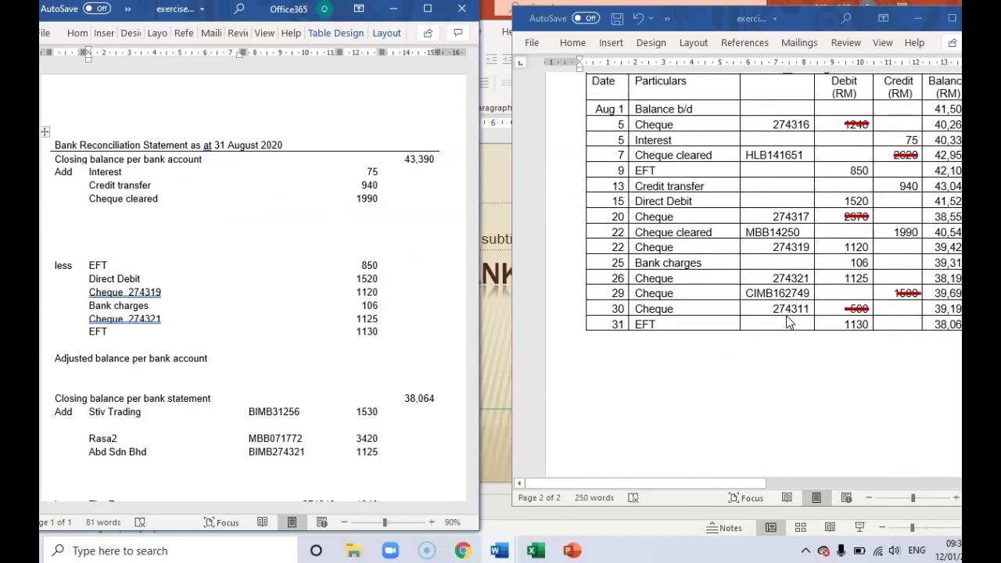
pyautogui.scroll(1, 789, 323)
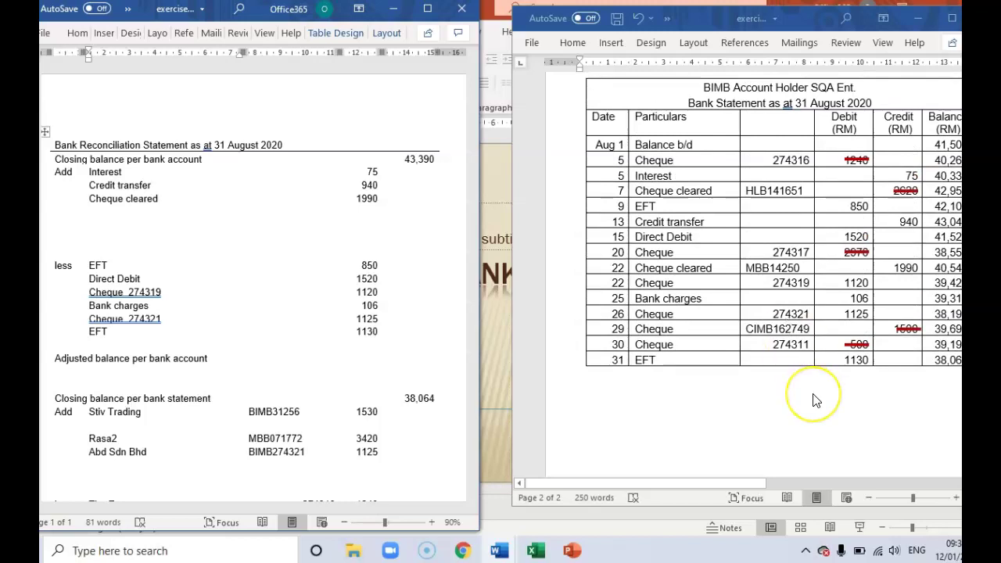
pyautogui.scroll(2, 813, 399)
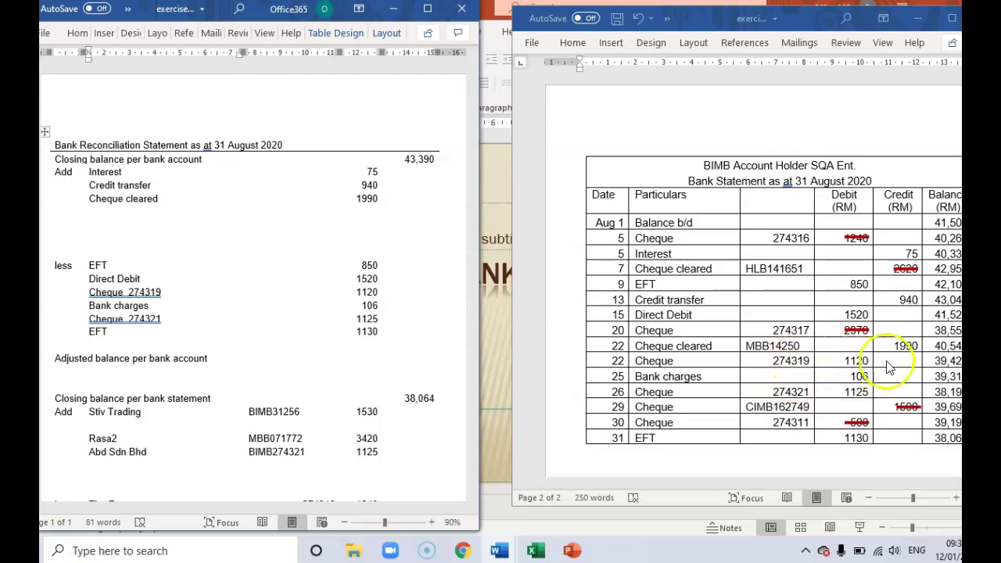
pyautogui.click(807, 345)
pyautogui.moveTo(807, 345); pyautogui.dragTo(747, 350)
pyautogui.hotkey('ctrl', 'c')
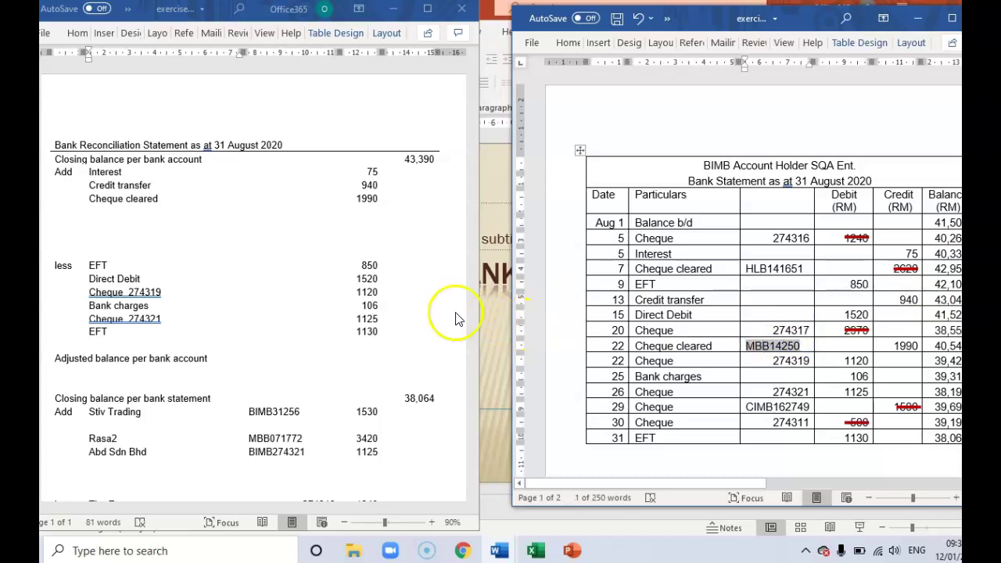
pyautogui.click(191, 205)
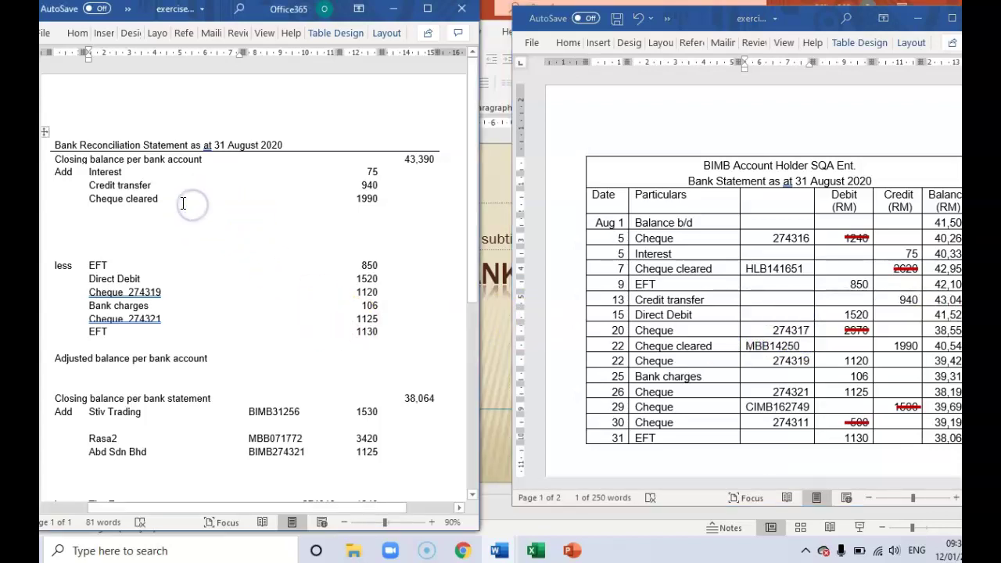
pyautogui.click(216, 196)
pyautogui.press('Tab')
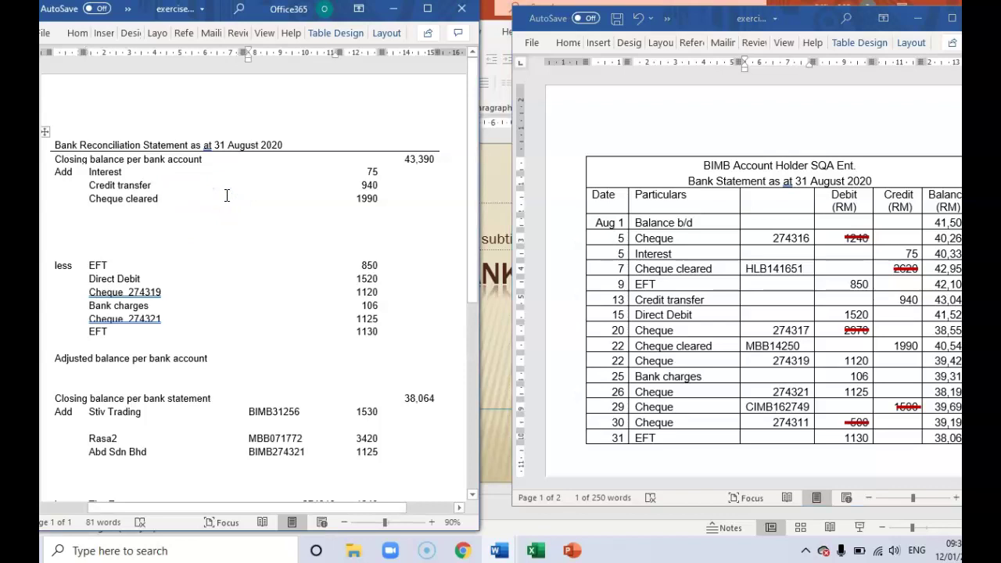
pyautogui.hotkey('ctrl', 'v')
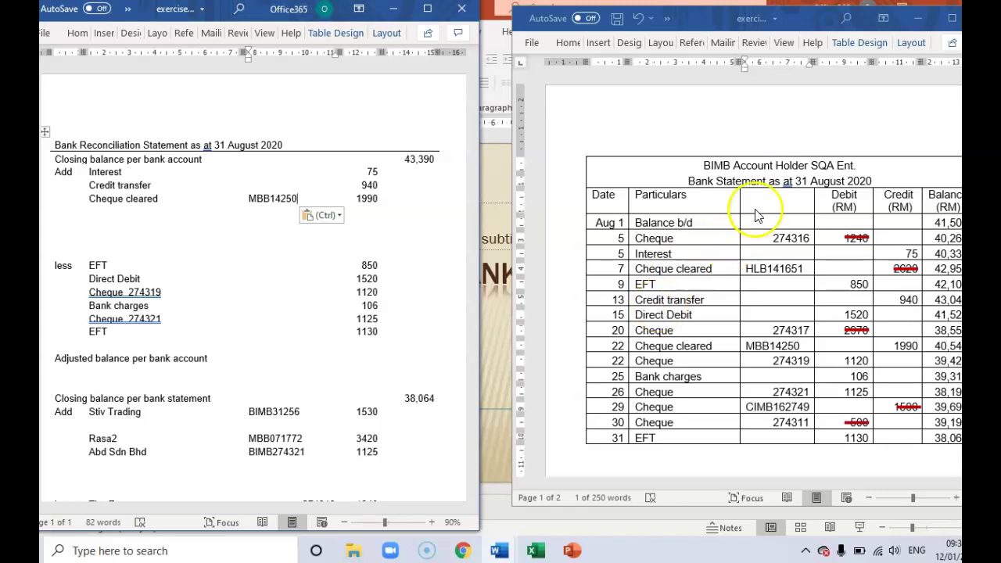
# Enlarge the exercise document and shade the 1890 debit cell of Kedai Mi in the bank account red.
pyautogui.click(952, 19)
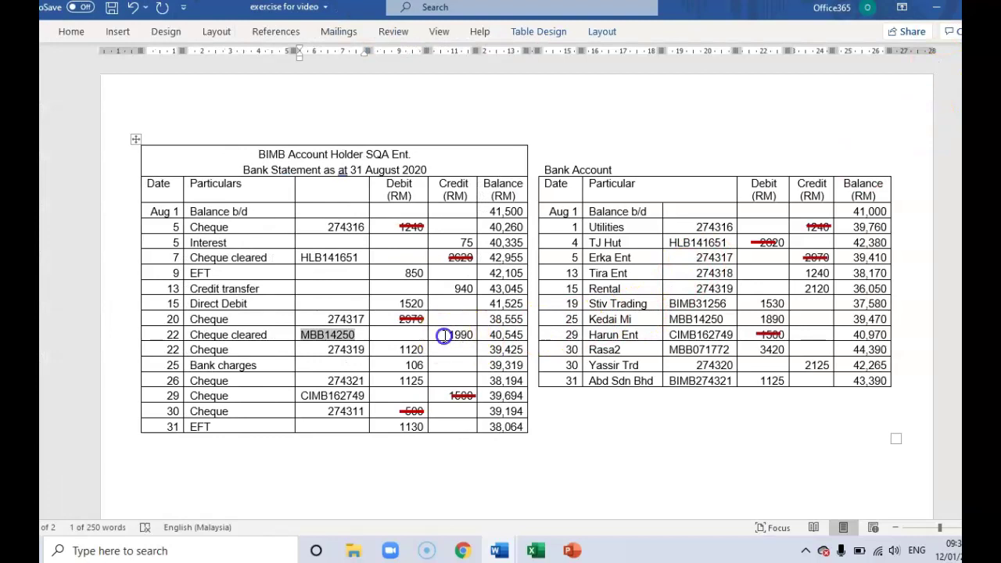
pyautogui.click(446, 334)
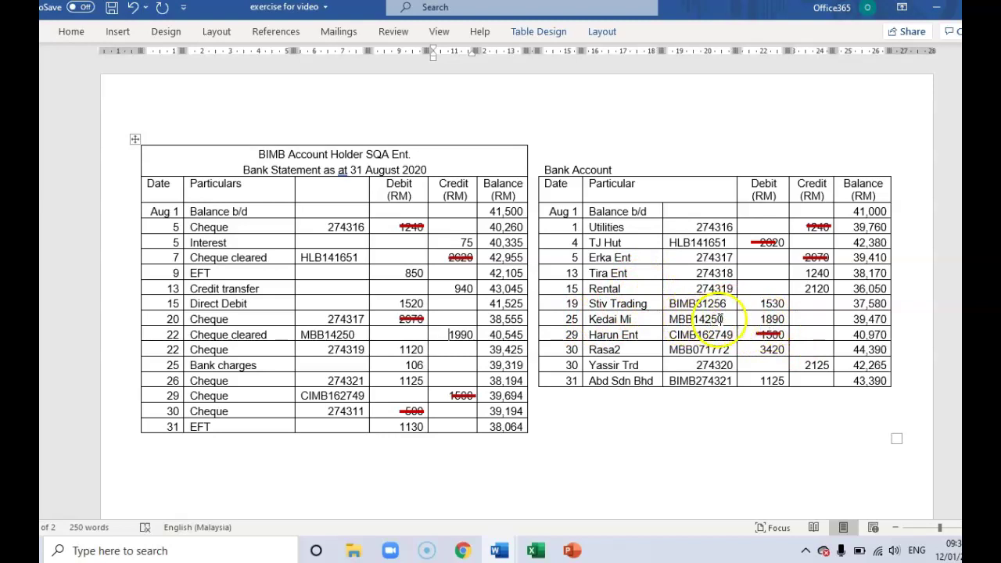
pyautogui.moveTo(755, 319); pyautogui.dragTo(775, 316)
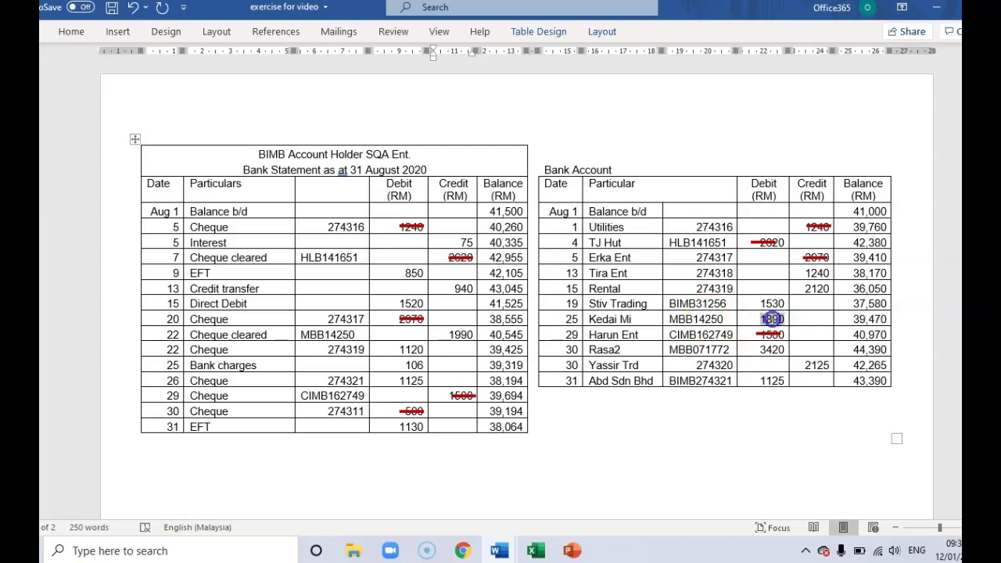
pyautogui.click(749, 319)
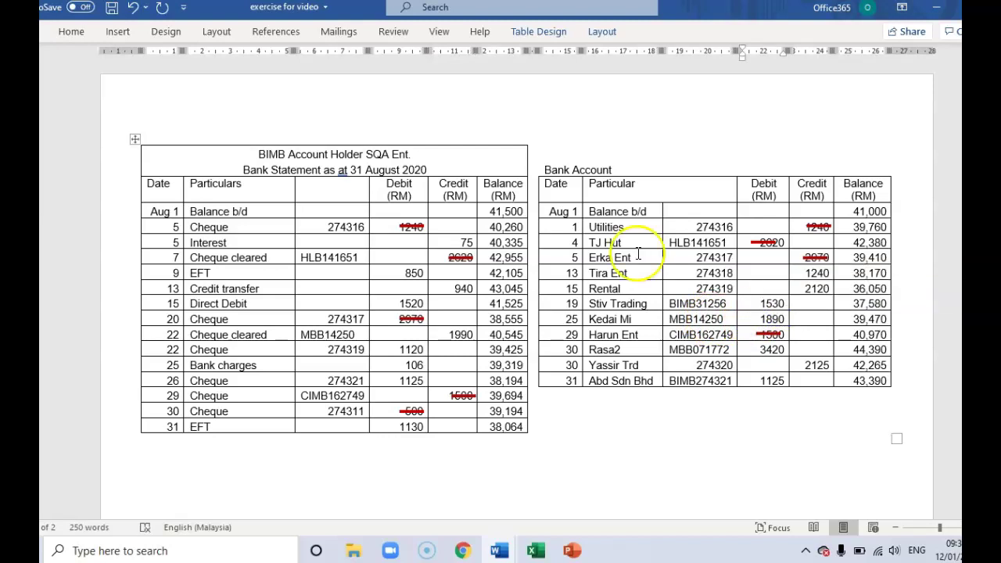
pyautogui.click(76, 34)
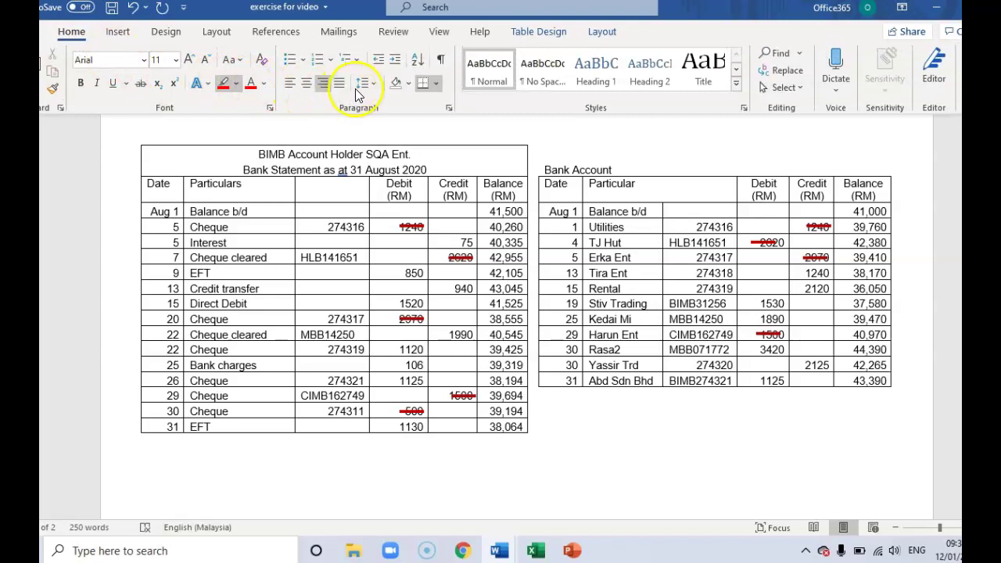
pyautogui.click(410, 82)
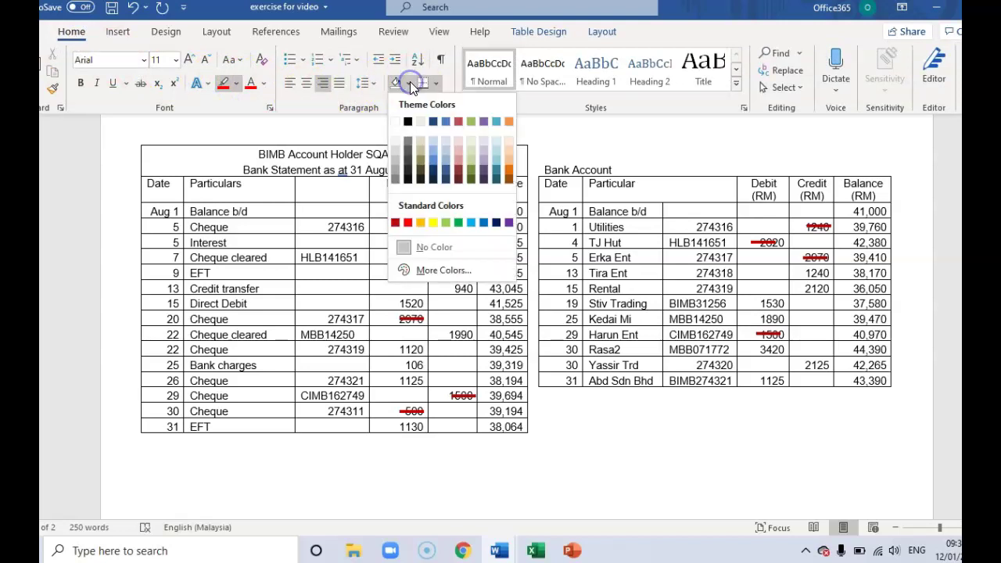
pyautogui.click(407, 225)
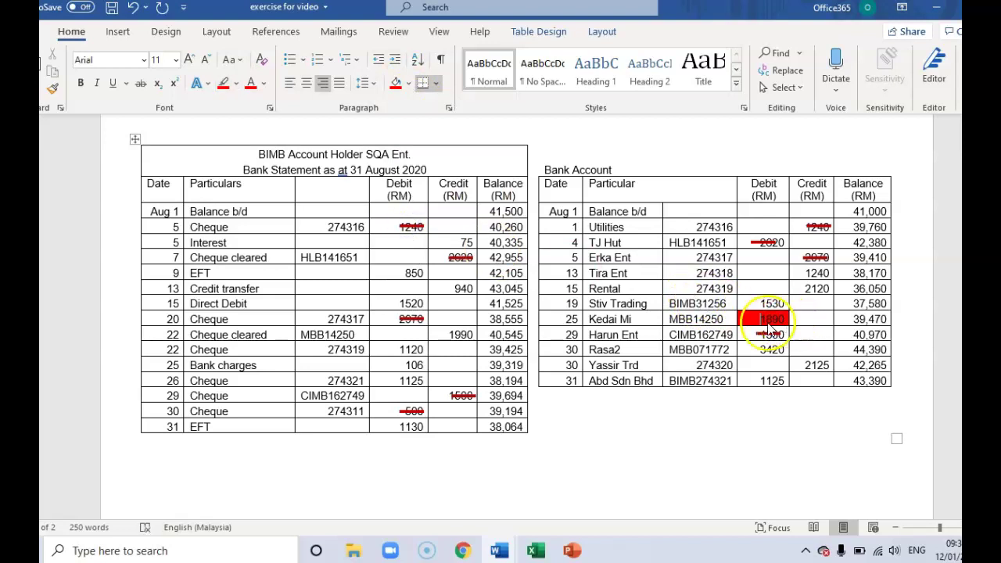
# Shade the 1990 credit cell of cheque MBB14250 in the bank statement light blue.
pyautogui.click(460, 335)
pyautogui.moveTo(460, 335); pyautogui.dragTo(479, 336)
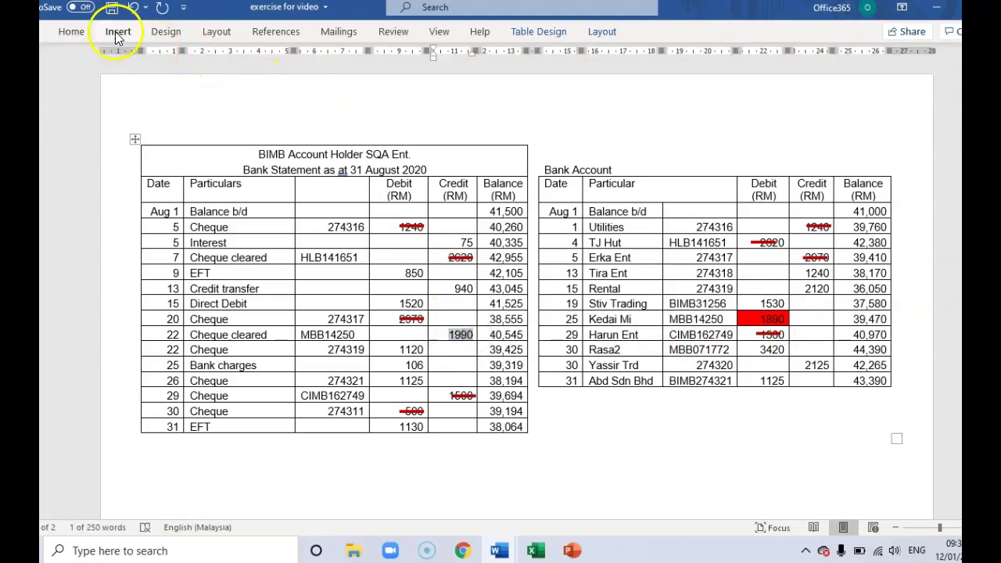
pyautogui.click(73, 33)
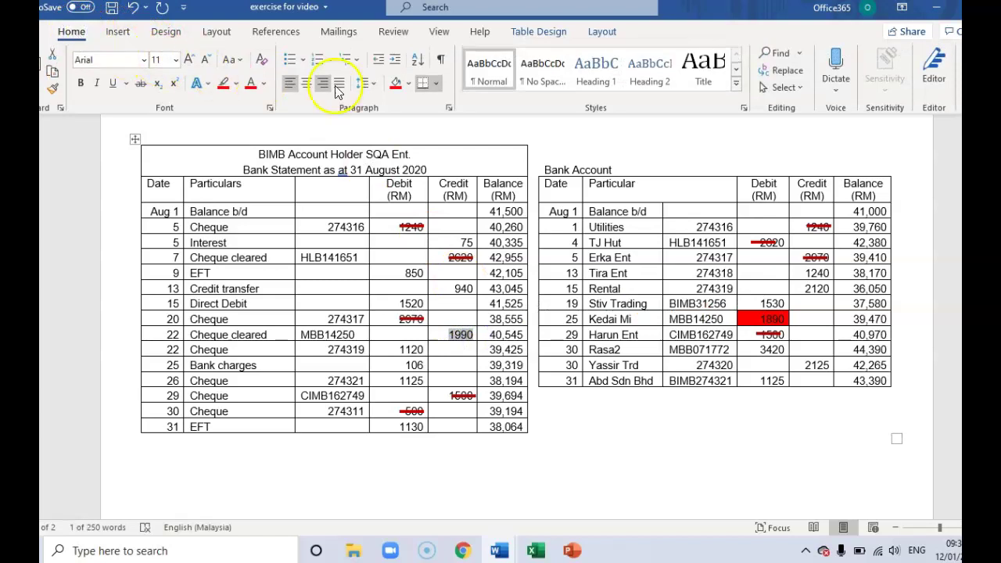
pyautogui.click(410, 85)
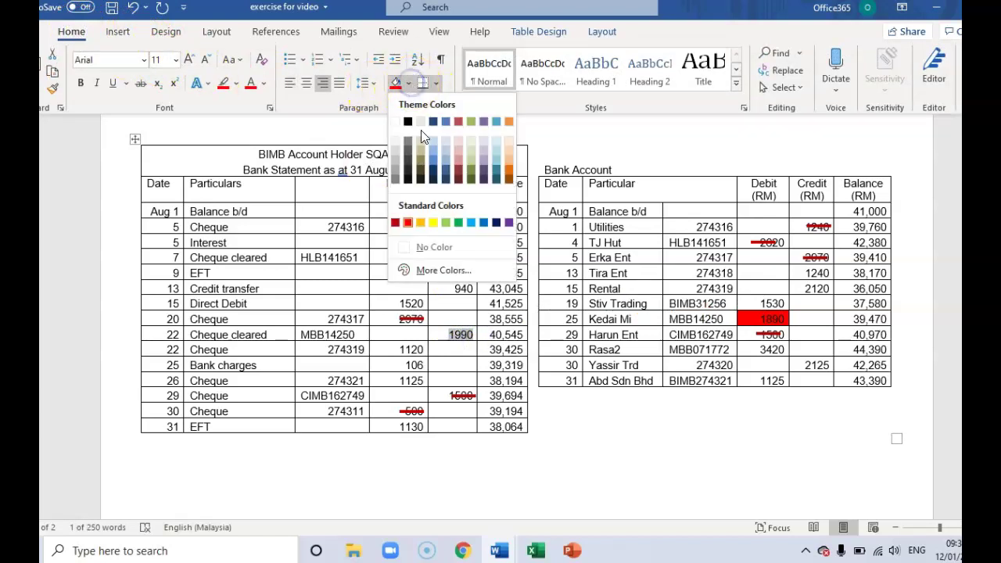
pyautogui.click(497, 159)
# Shade the 1890 debit cell of Kedai Mi in the bank account light orange.
pyautogui.click(754, 319)
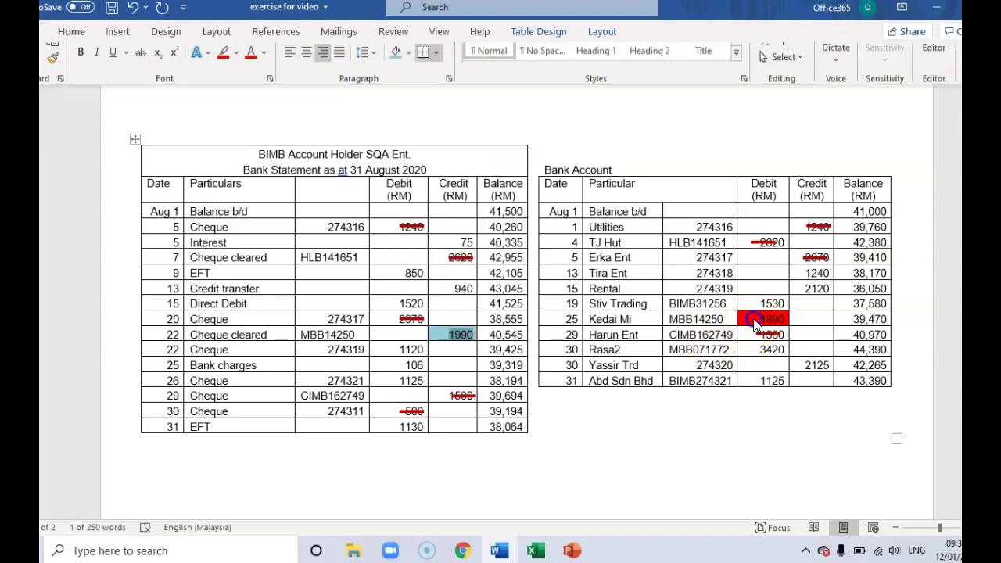
pyautogui.click(755, 319)
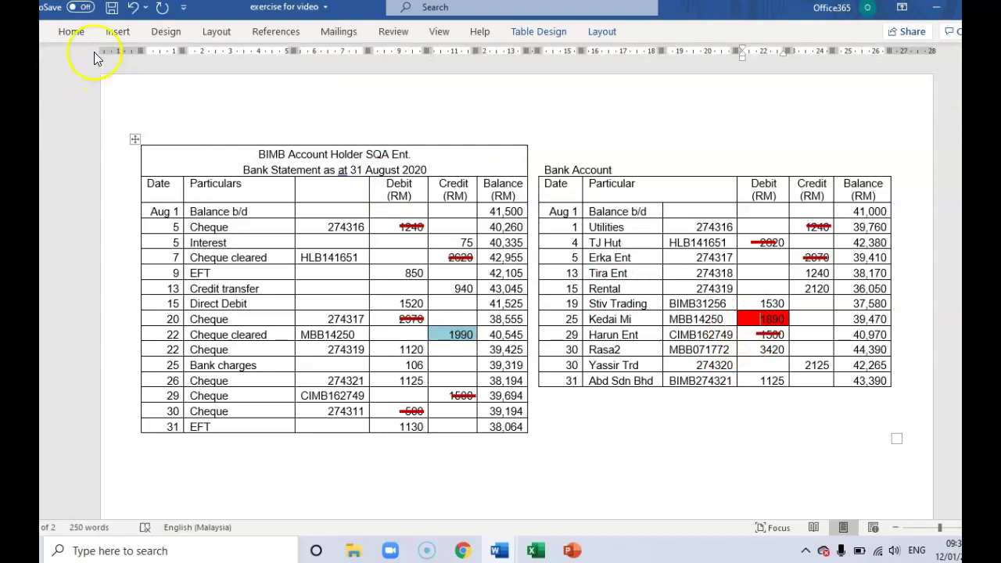
pyautogui.click(80, 35)
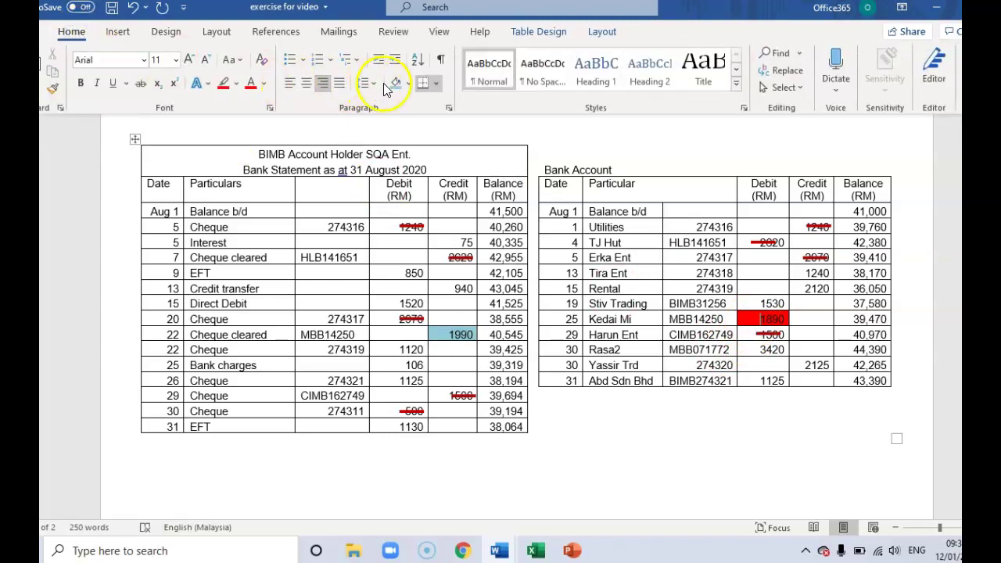
pyautogui.click(411, 84)
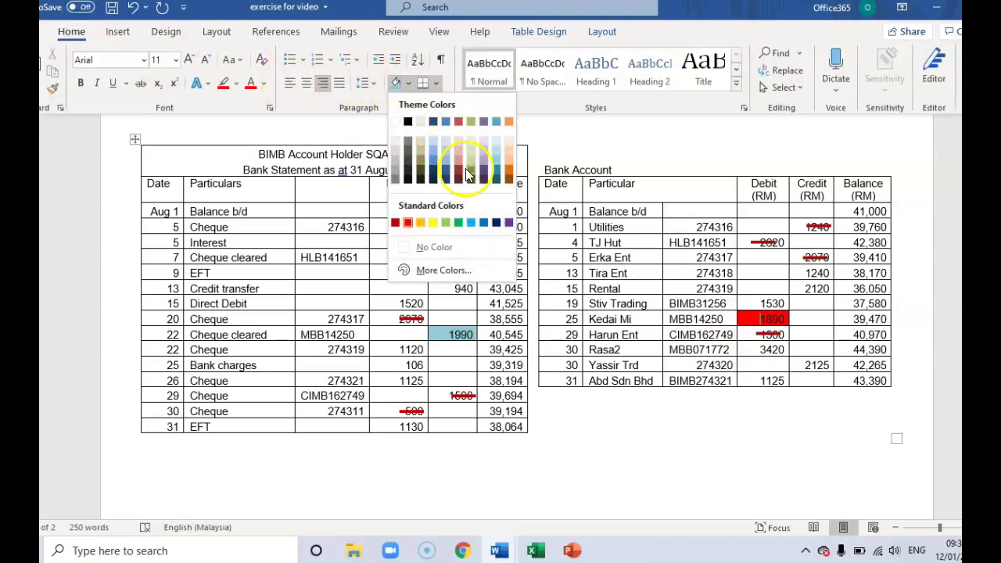
pyautogui.click(508, 160)
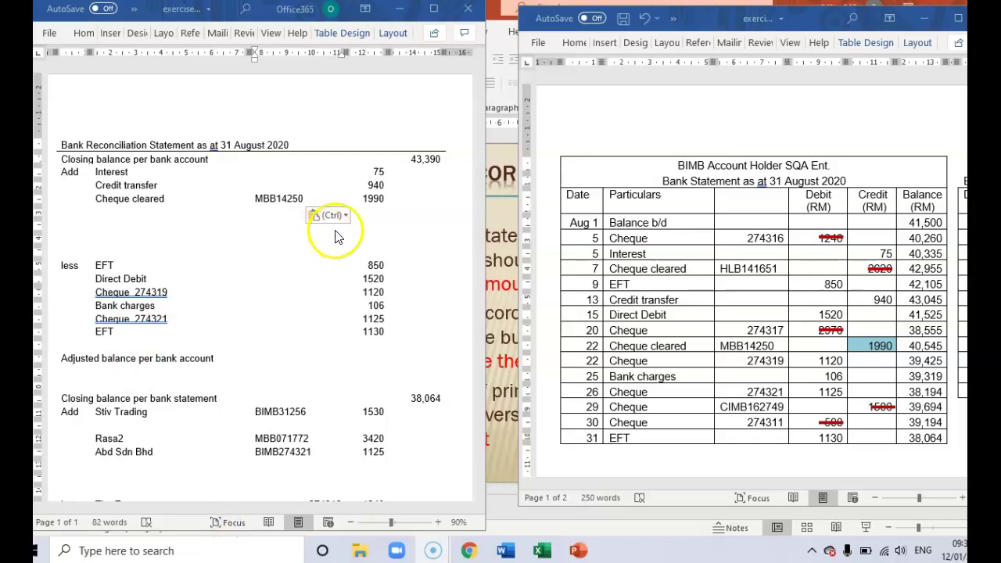
# Compare both recorded amounts of cheque MBB14250 and set the Cheque cleared amount in the reconciliation to 100.
pyautogui.click(371, 201)
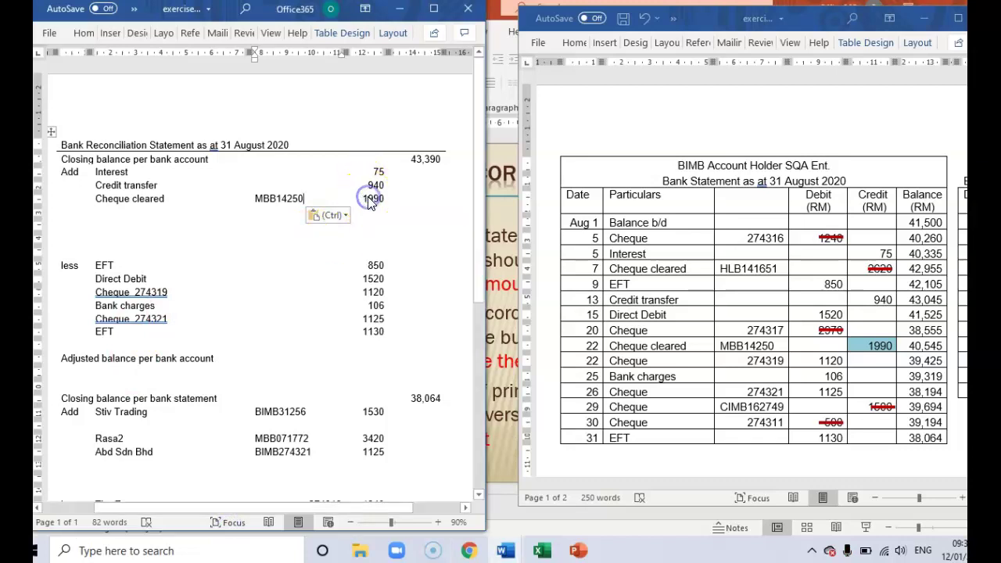
pyautogui.moveTo(365, 200); pyautogui.dragTo(385, 199)
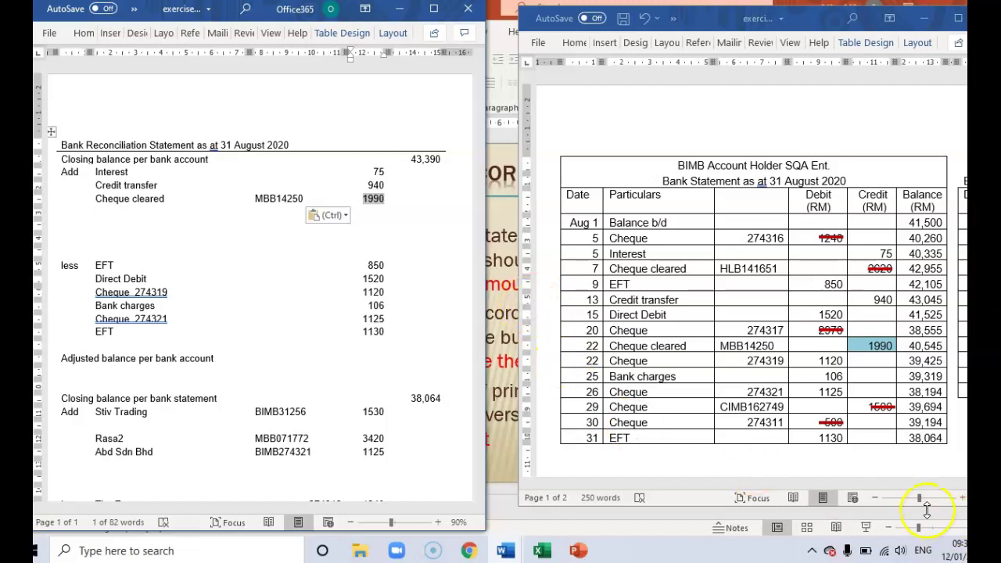
pyautogui.click(628, 484)
pyautogui.moveTo(635, 485); pyautogui.dragTo(762, 495)
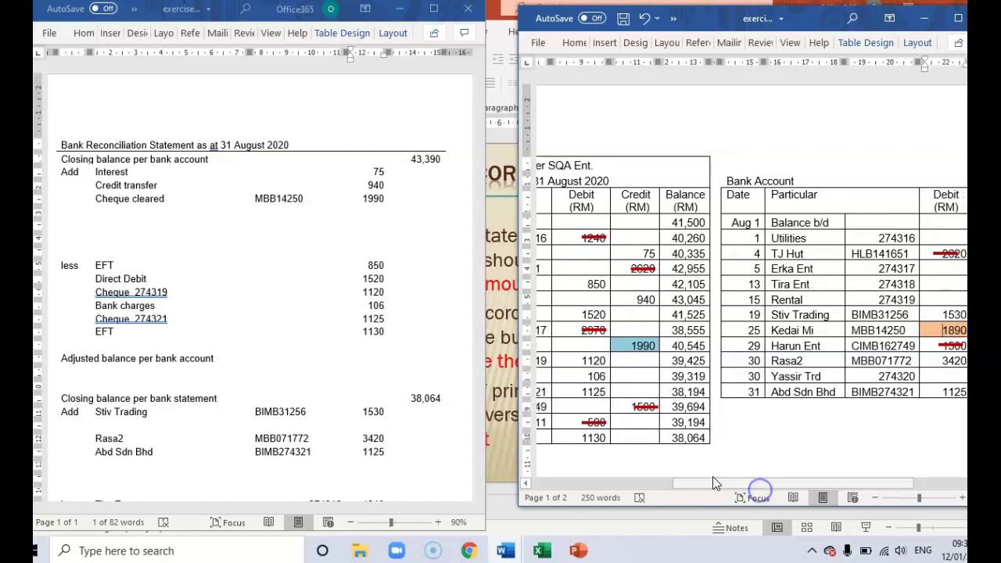
pyautogui.doubleClick(382, 200)
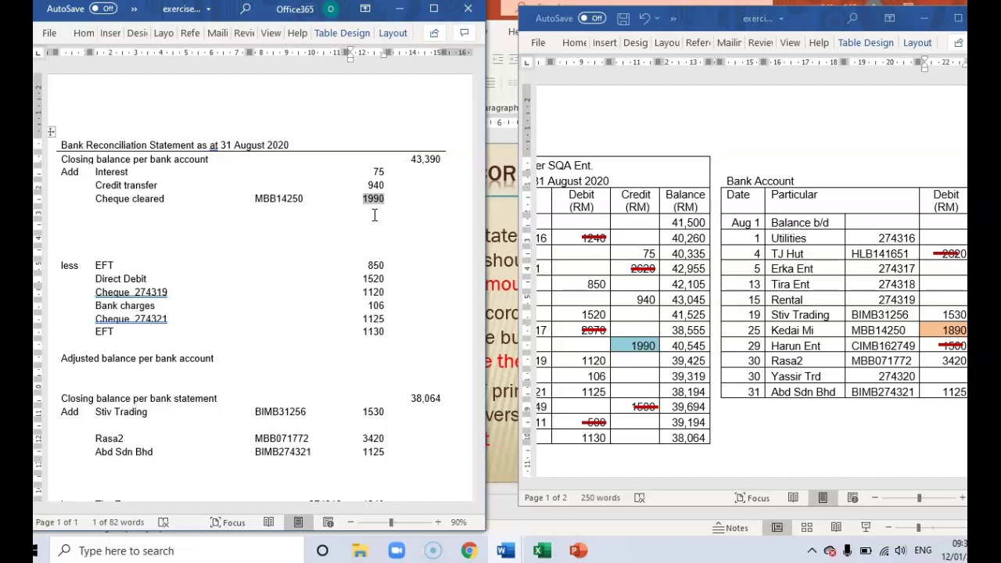
pyautogui.write('100')
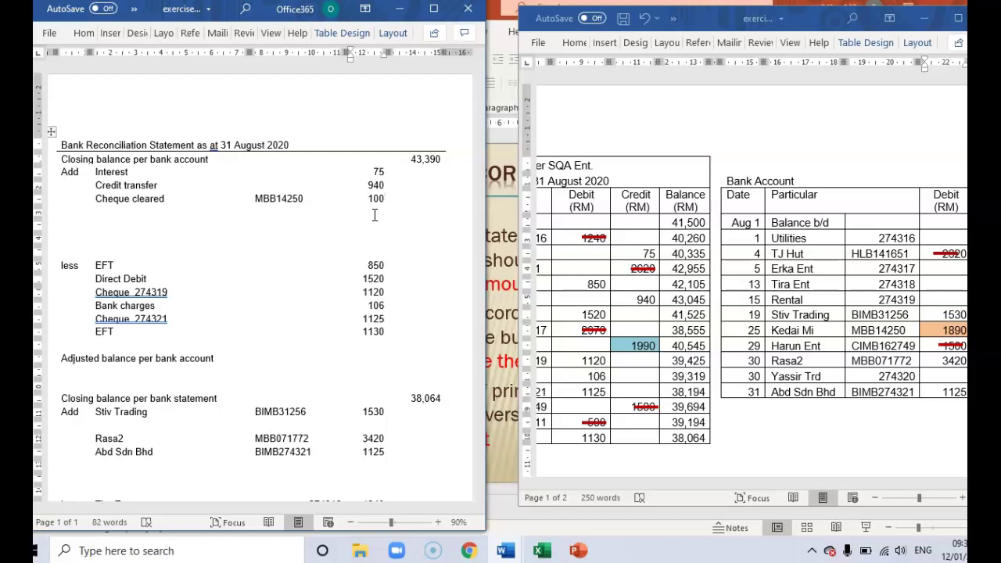
# Read the additional information on the exercise's second page and delete the Rental 274319 entry from the bank statement's less section in the reconciliation.
pyautogui.scroll(-10, 771, 353)
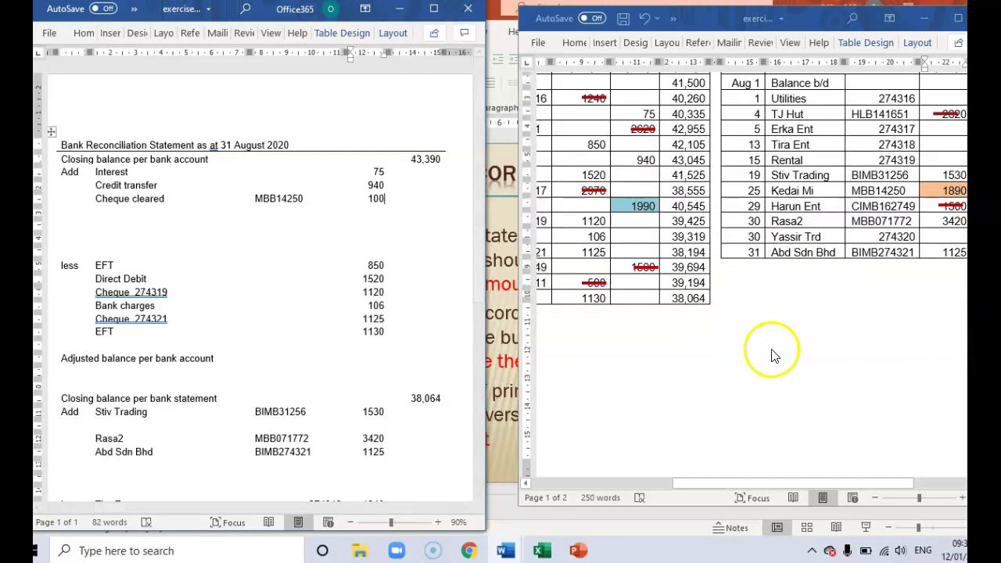
pyautogui.scroll(-3, 771, 352)
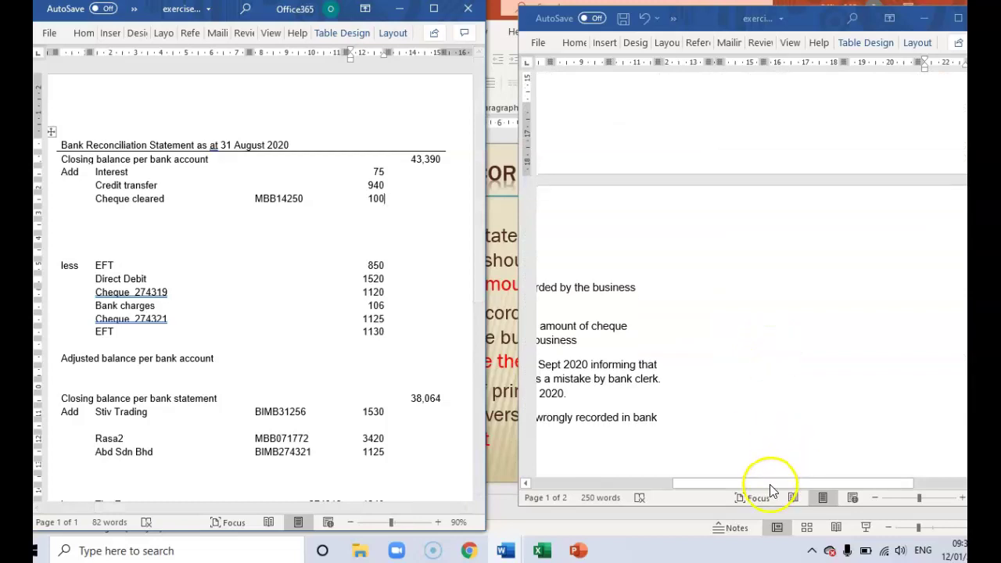
pyautogui.moveTo(821, 484); pyautogui.dragTo(618, 478)
pyautogui.scroll(-2, 715, 391)
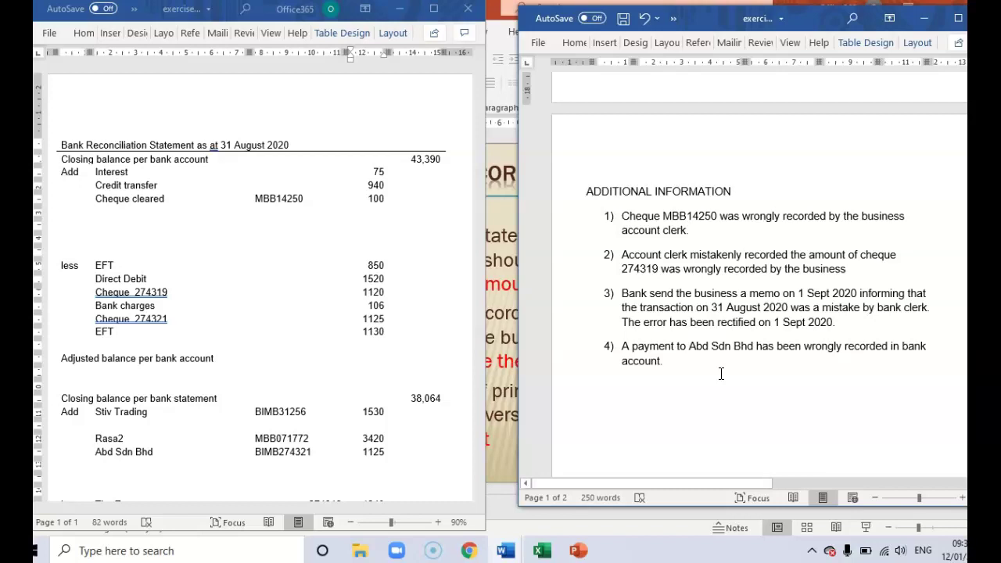
pyautogui.scroll(-3, 270, 356)
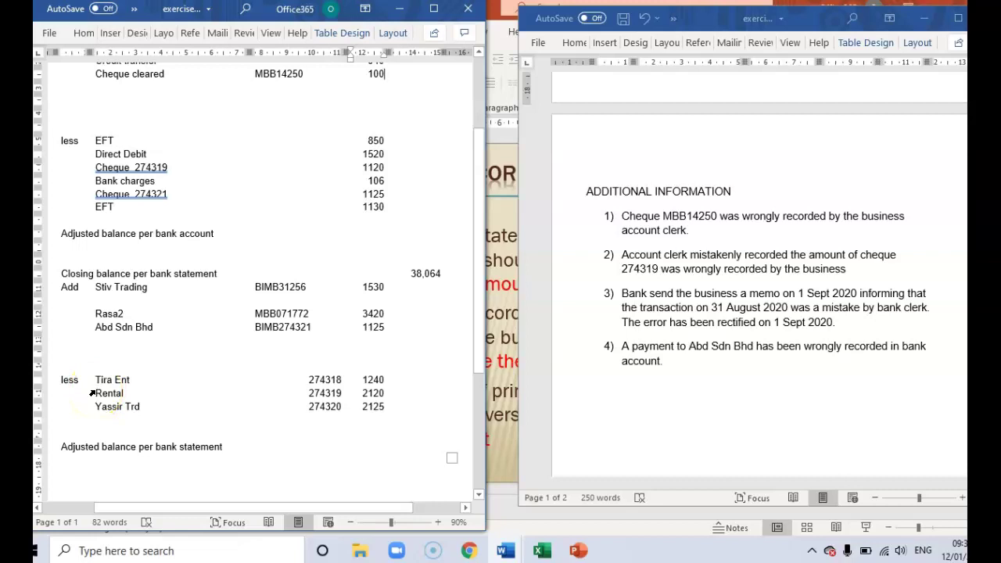
pyautogui.click(94, 393)
pyautogui.moveTo(95, 393); pyautogui.dragTo(371, 398)
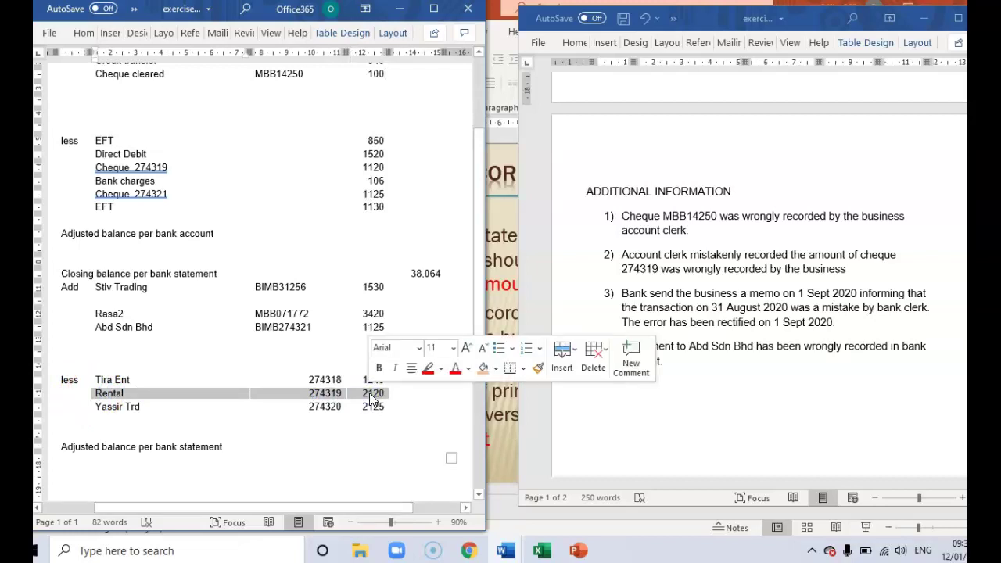
pyautogui.press('Delete')
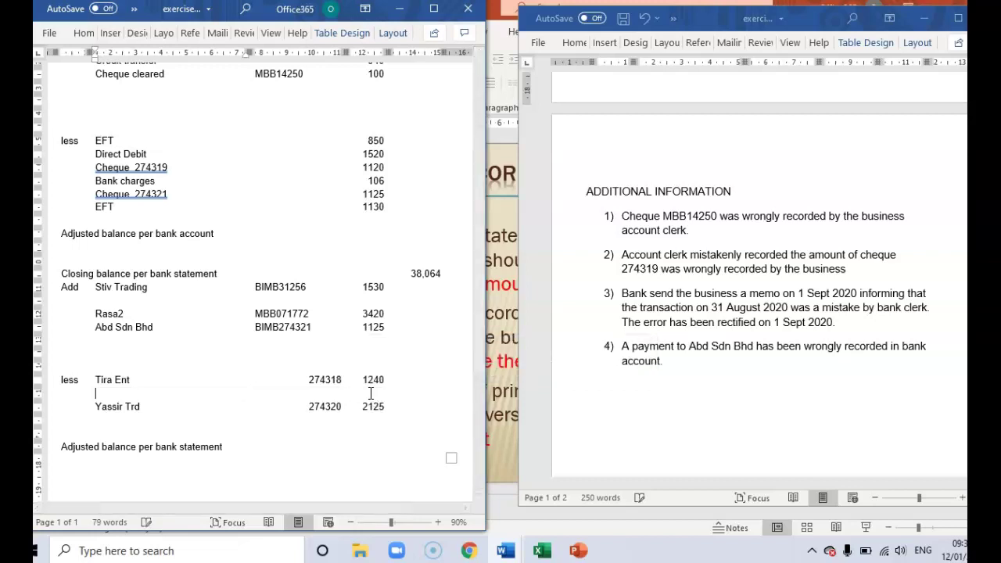
# Check the cheque 274319 line in the reconciliation and shade the 2120 credit cell of Rental in the bank account light orange.
pyautogui.scroll(2, 371, 394)
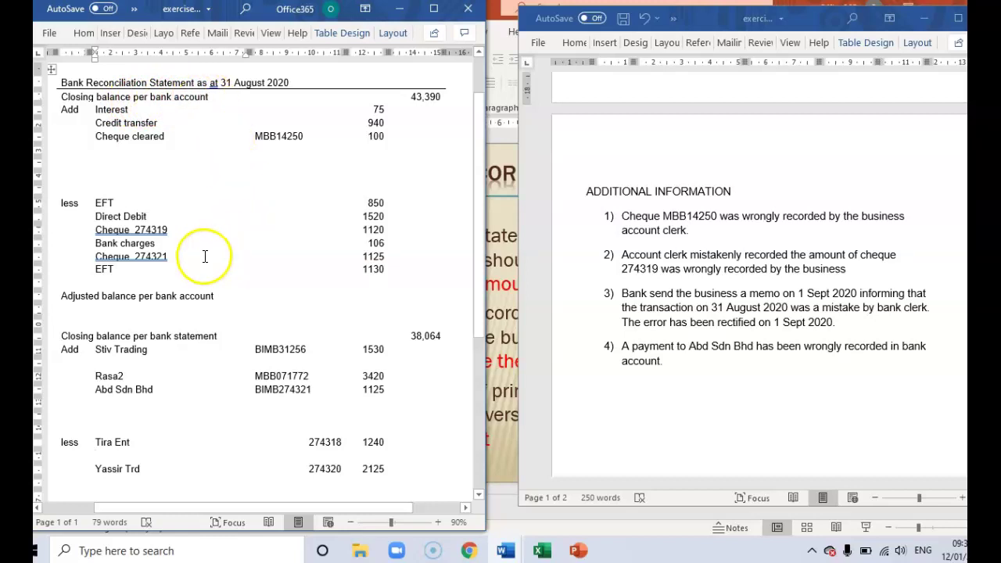
pyautogui.click(151, 230)
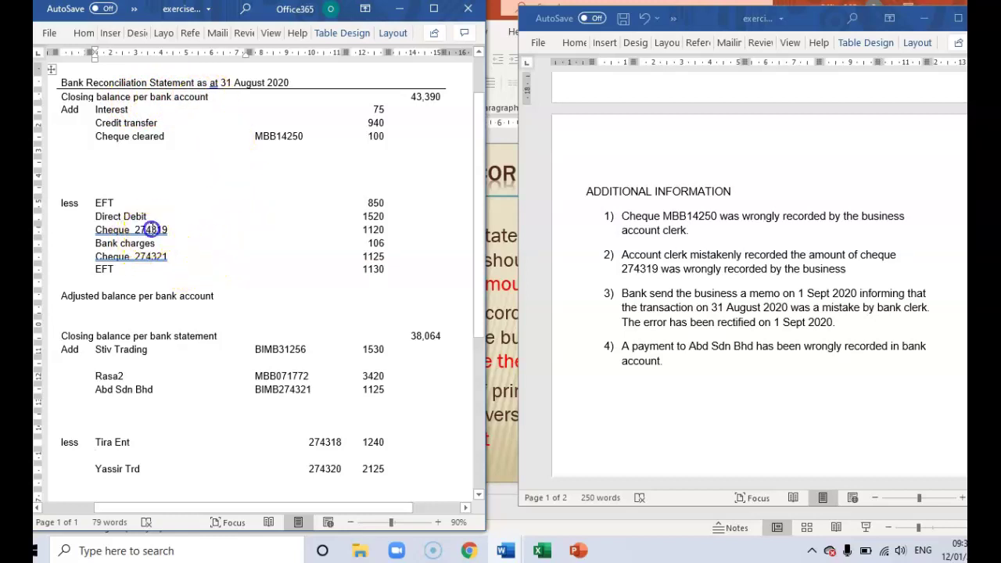
pyautogui.click(93, 232)
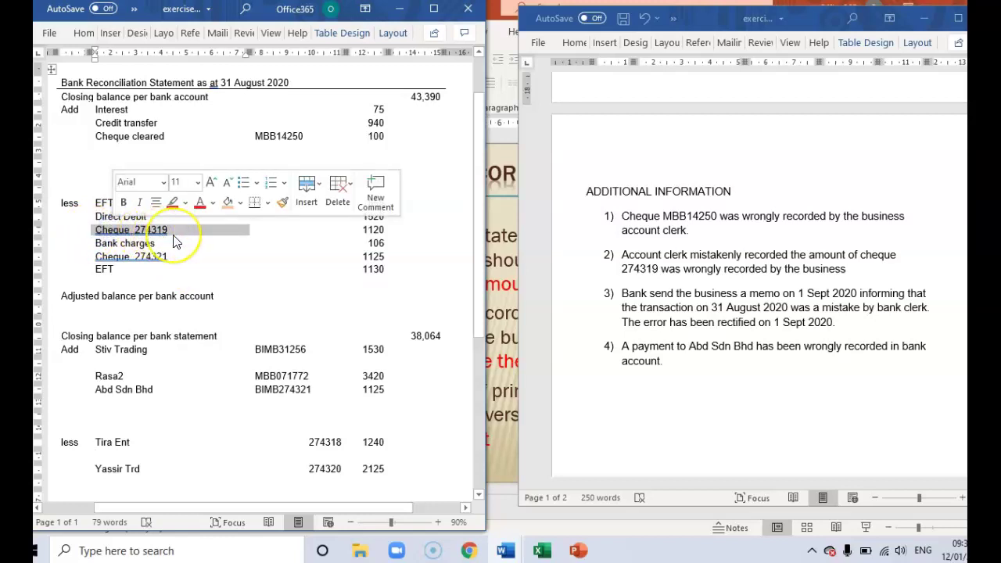
pyautogui.click(371, 235)
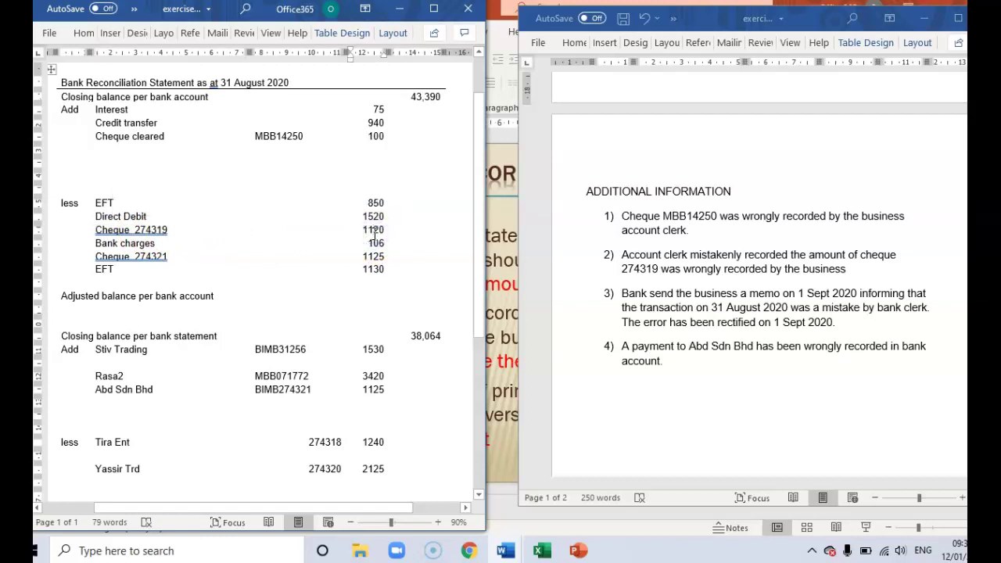
pyautogui.click(384, 243)
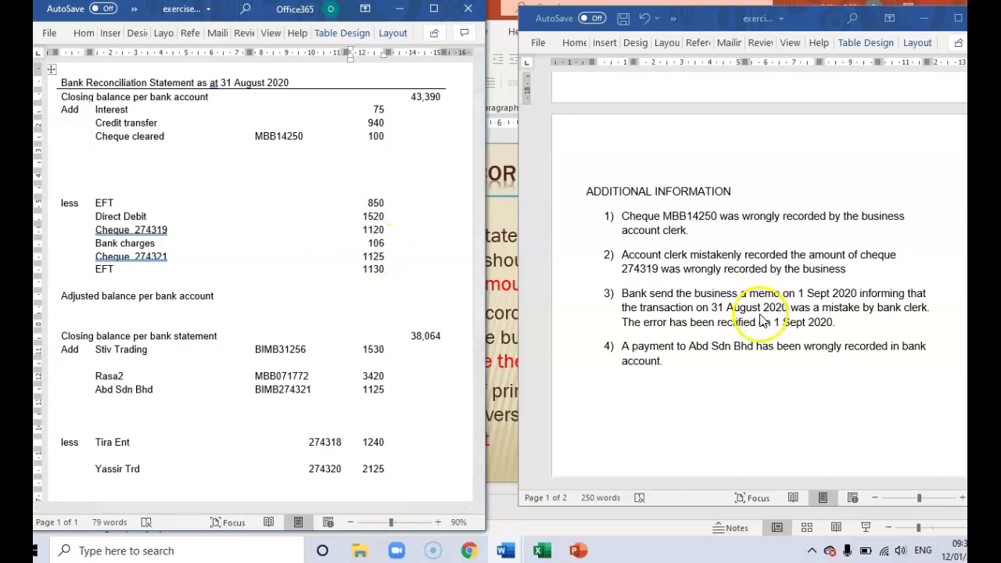
pyautogui.scroll(10, 557, 372)
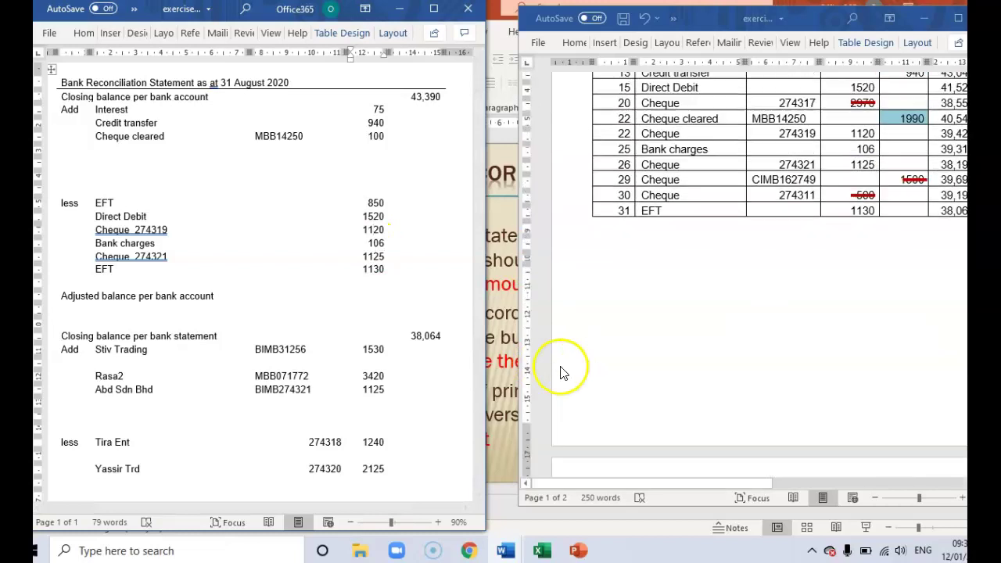
pyautogui.click(959, 18)
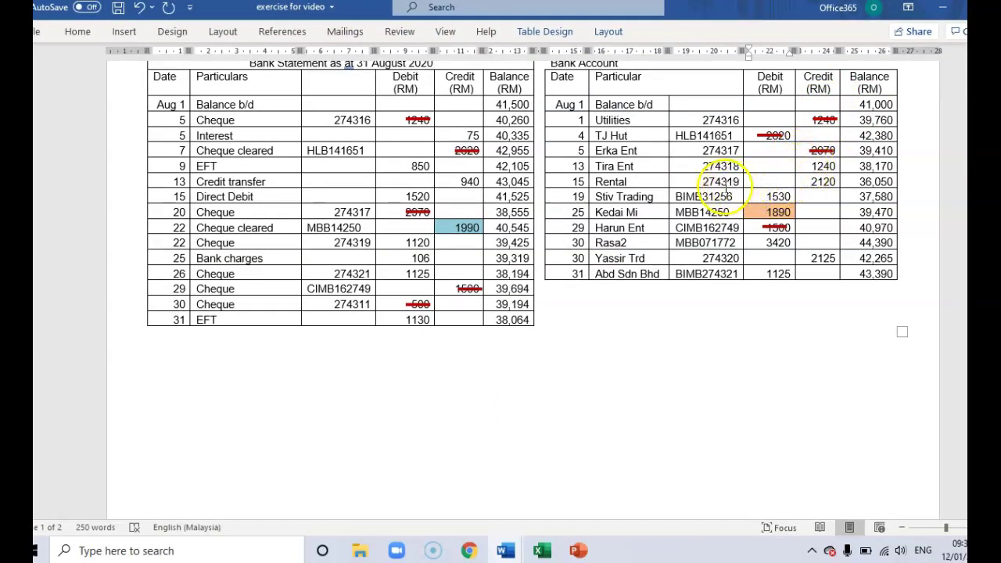
pyautogui.click(814, 182)
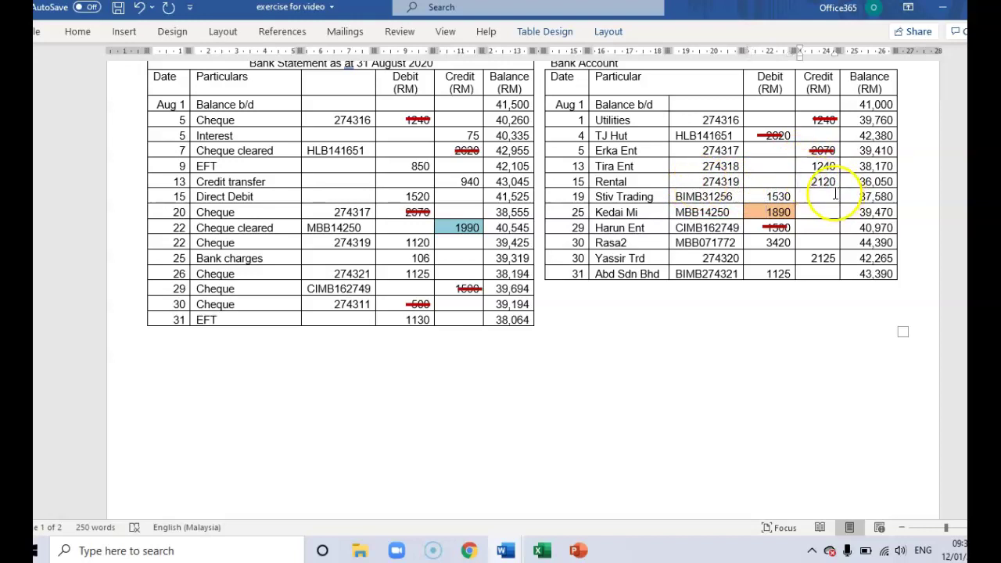
pyautogui.click(81, 31)
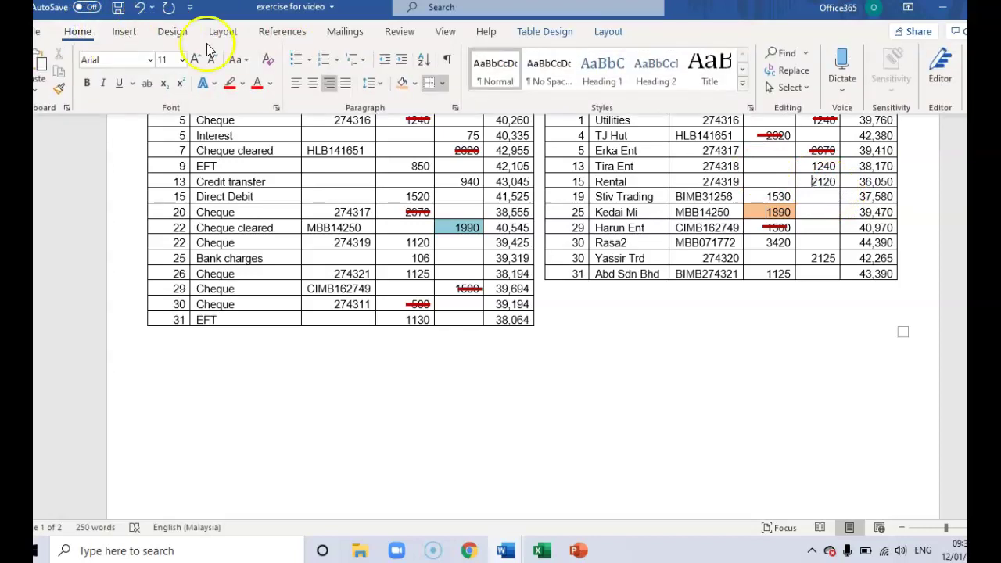
pyautogui.click(402, 84)
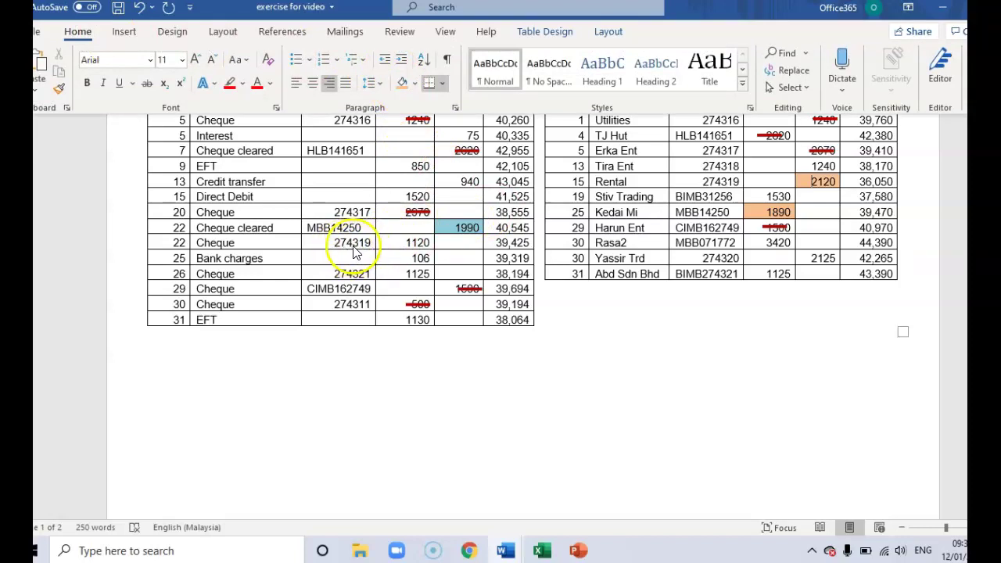
# Shade the 1120 debit cell of cheque 274319 in the bank statement light blue.
pyautogui.click(409, 243)
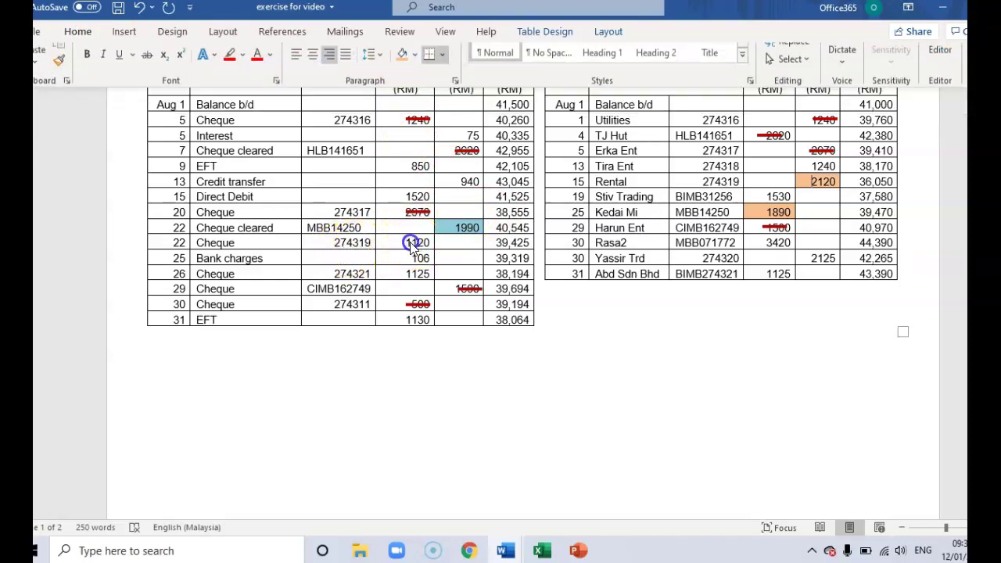
pyautogui.doubleClick(399, 246)
pyautogui.click(405, 243)
pyautogui.click(88, 35)
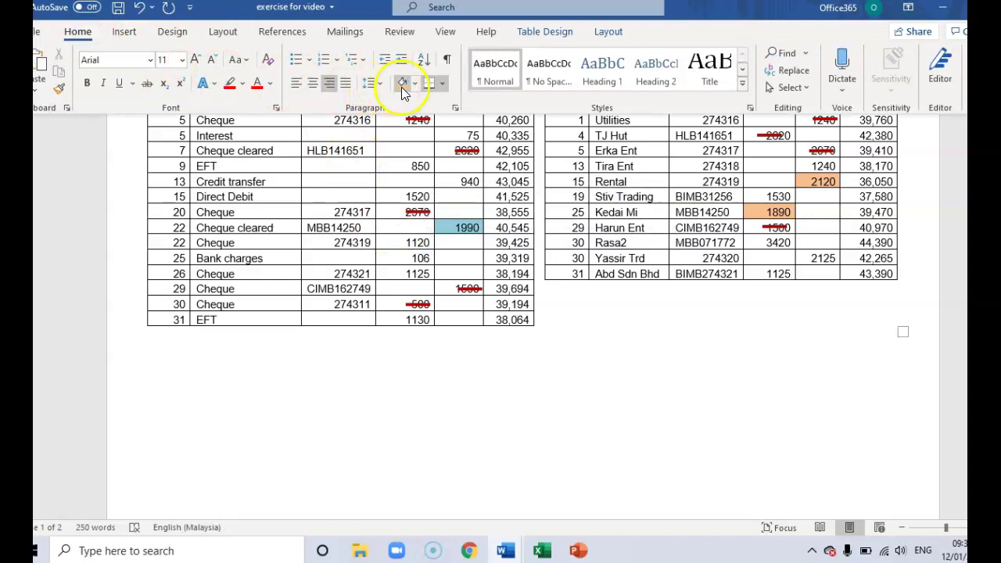
pyautogui.click(415, 84)
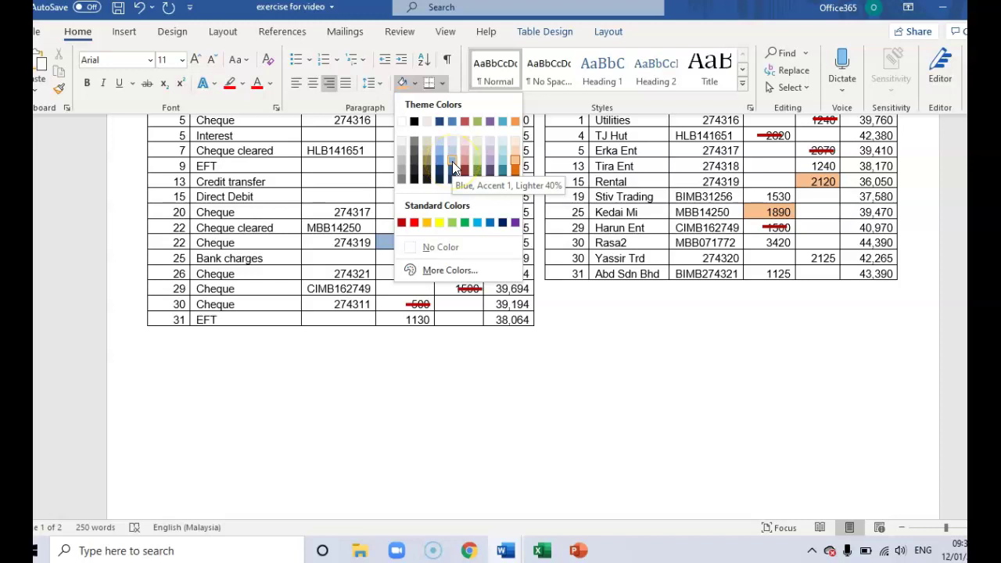
pyautogui.click(506, 164)
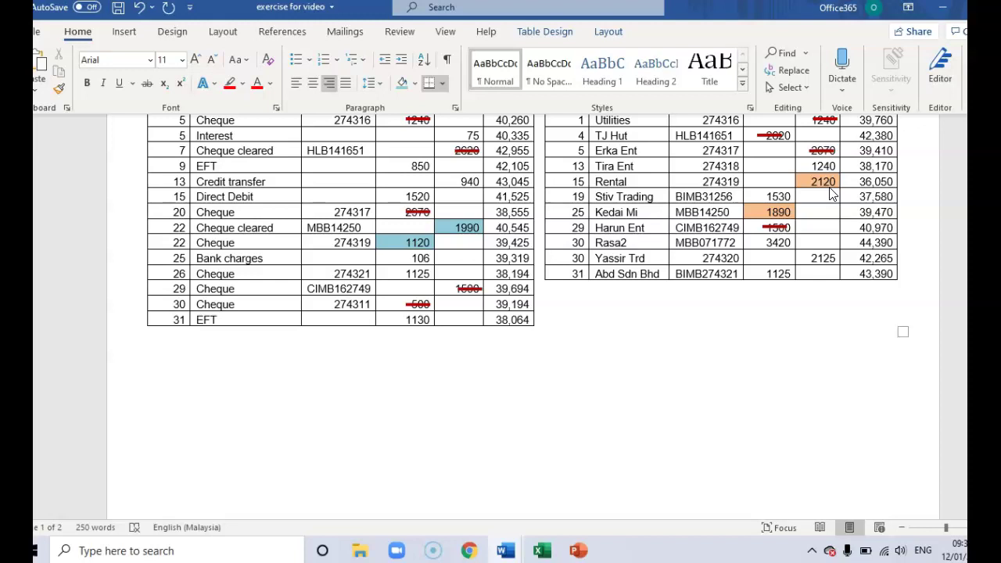
# Consult the Error Correction slide in PowerPoint and move the Cheque 274319 entry in Word from the less section to the Add section below Cheque cleared.
pyautogui.click(967, 7)
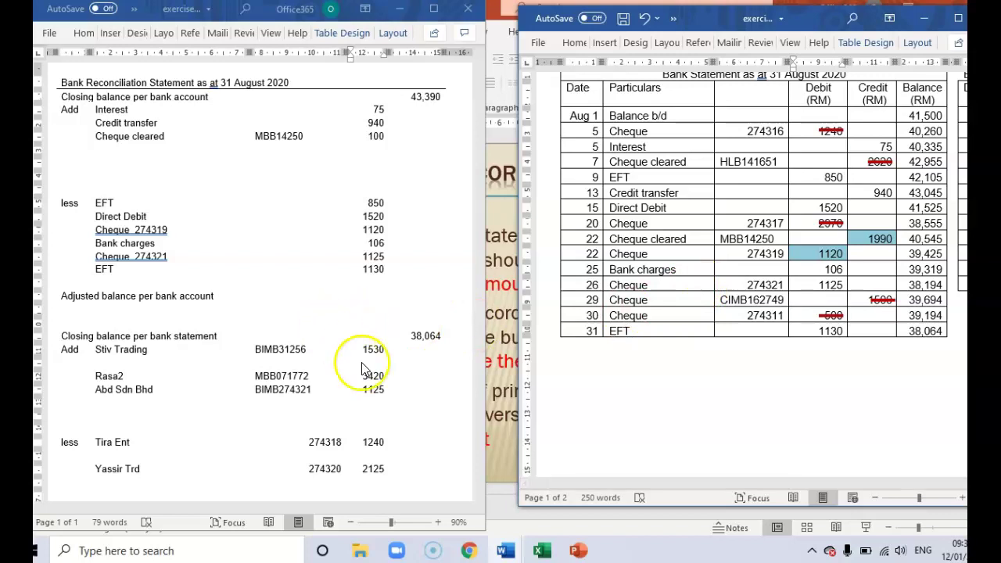
pyautogui.click(501, 468)
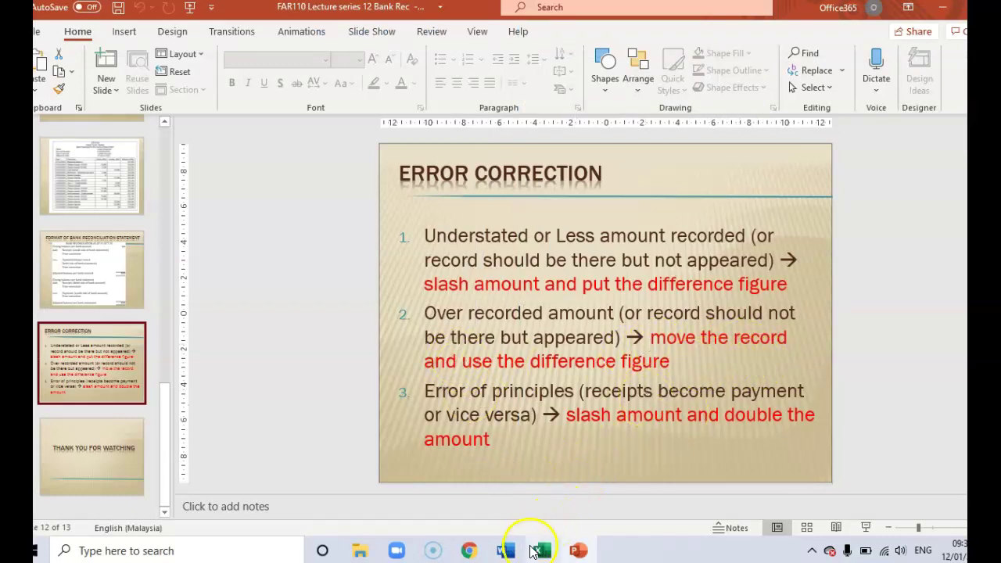
pyautogui.moveTo(507, 553)
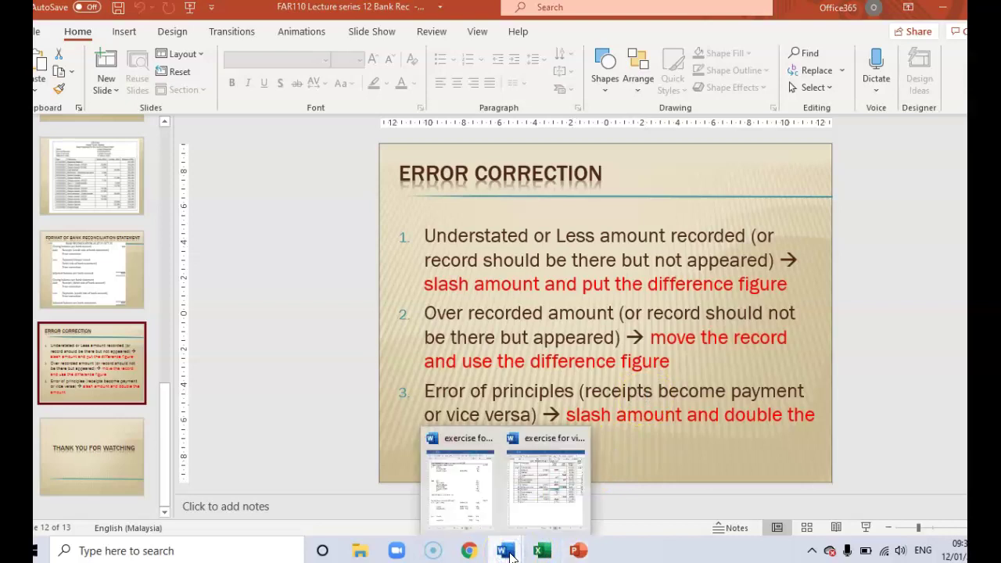
pyautogui.click(474, 494)
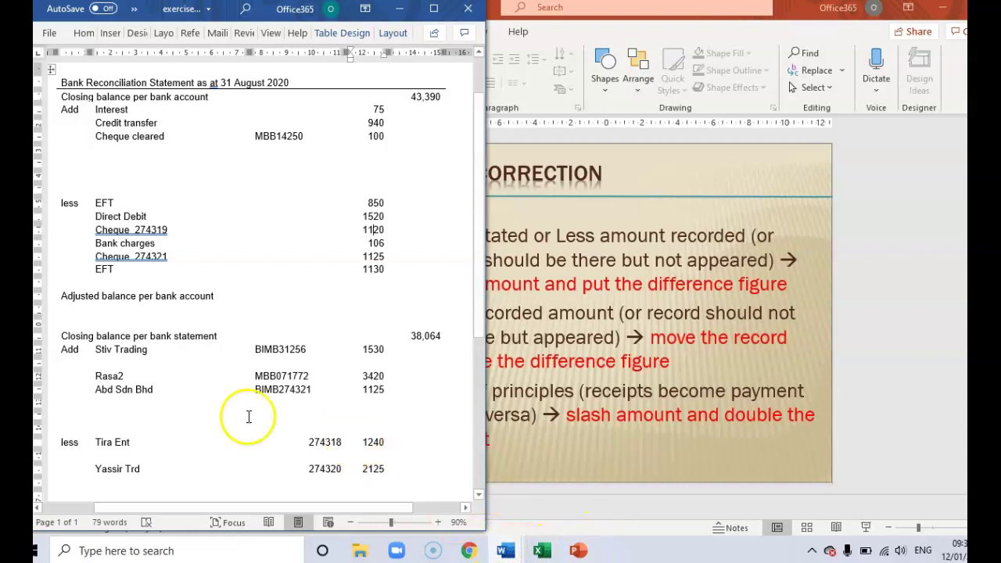
pyautogui.click(139, 232)
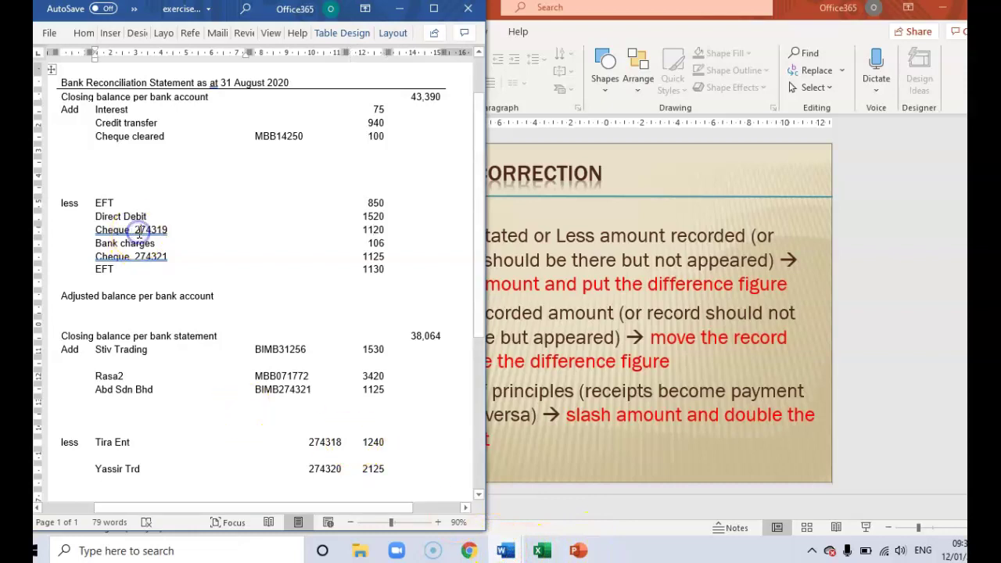
pyautogui.moveTo(99, 230); pyautogui.dragTo(360, 229)
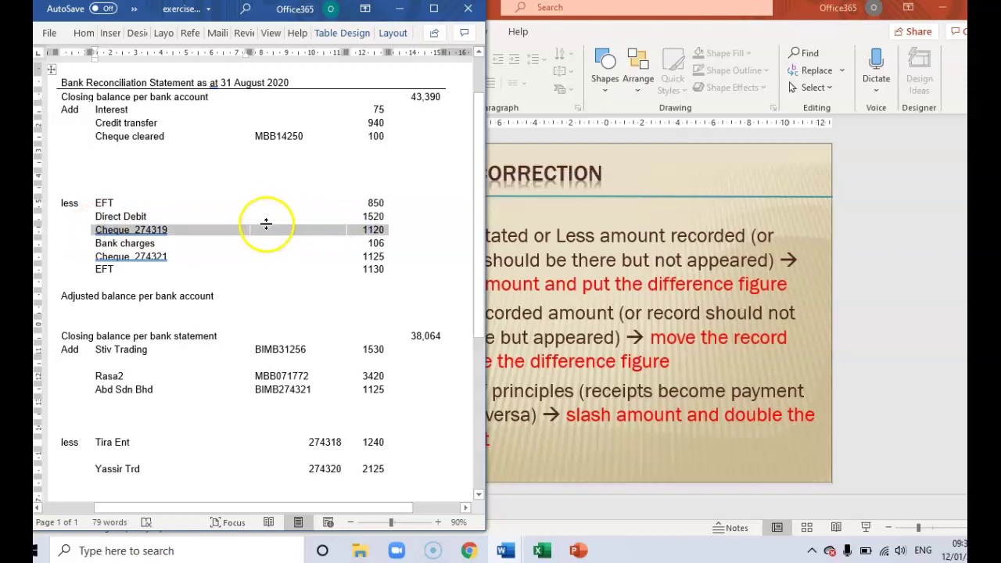
pyautogui.press('Delete')
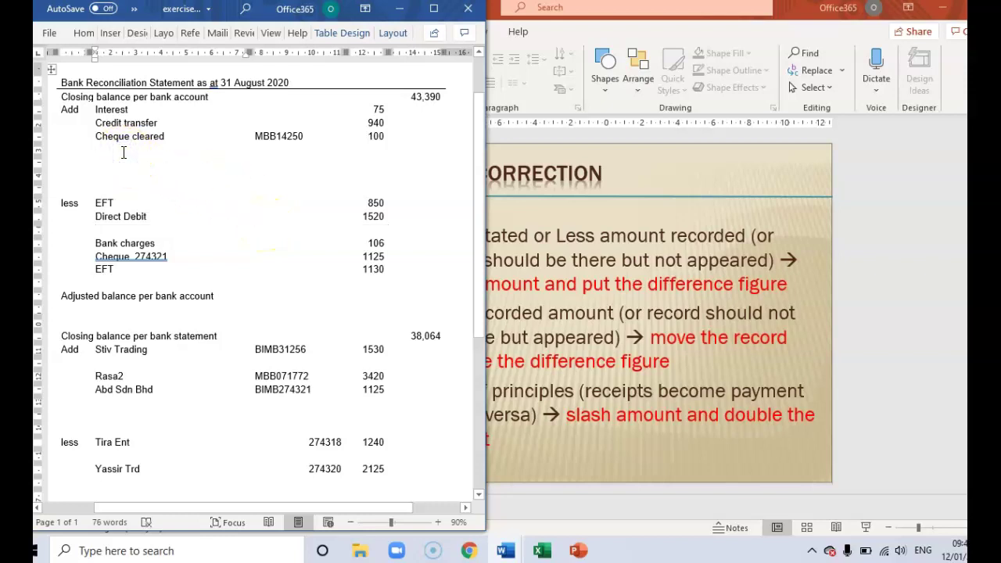
pyautogui.hotkey('ctrl', 'z')
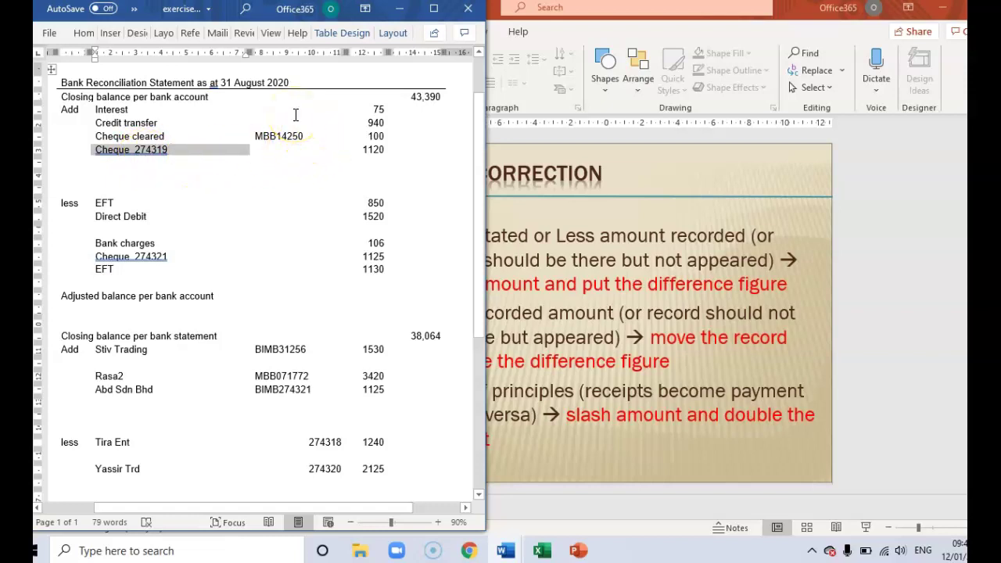
pyautogui.click(287, 214)
pyautogui.click(193, 241)
pyautogui.click(204, 148)
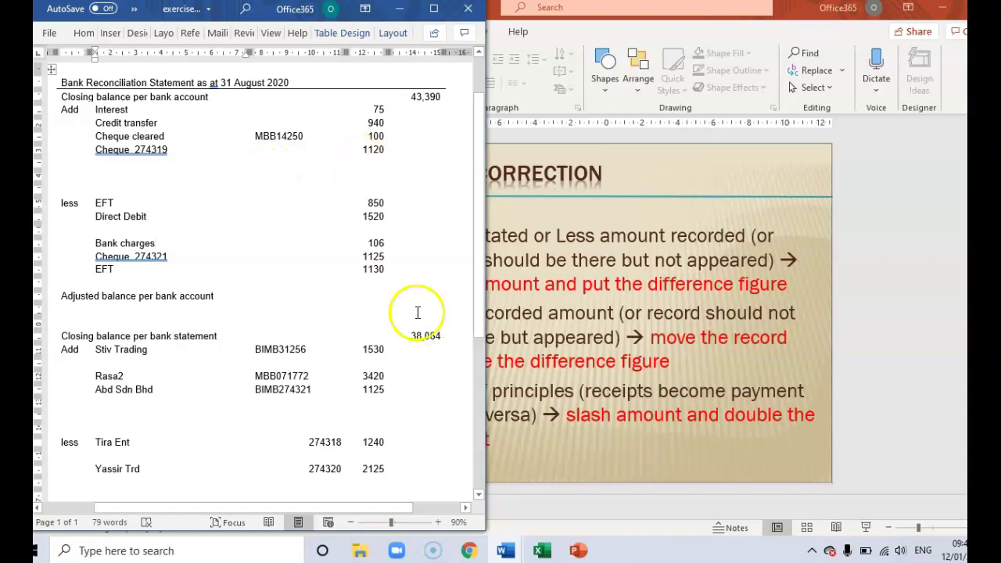
# Compare both recorded amounts of cheque 274319 in the exercise document and set its amount in the reconciliation's Add section to 1000.
pyautogui.moveTo(506, 550)
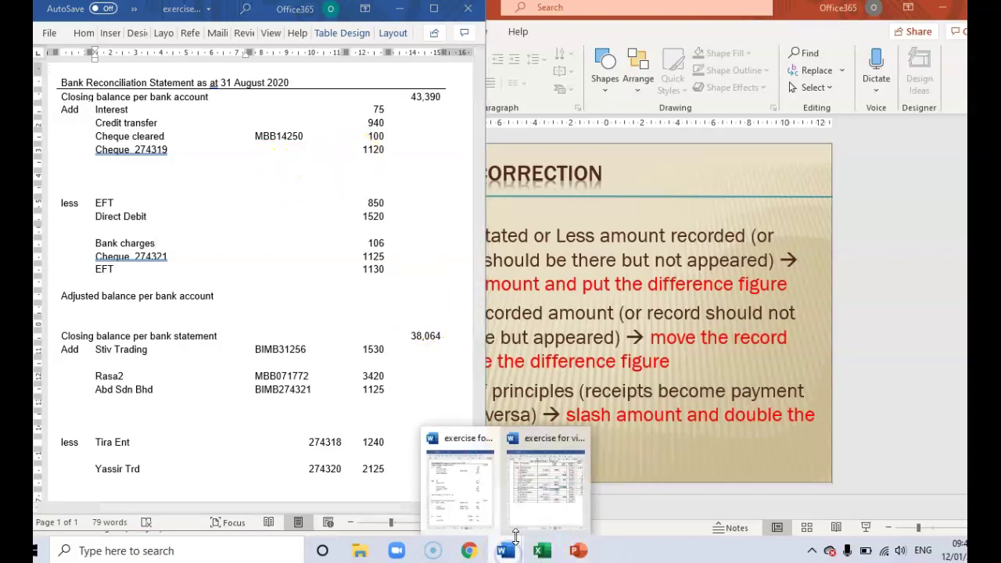
pyautogui.click(538, 507)
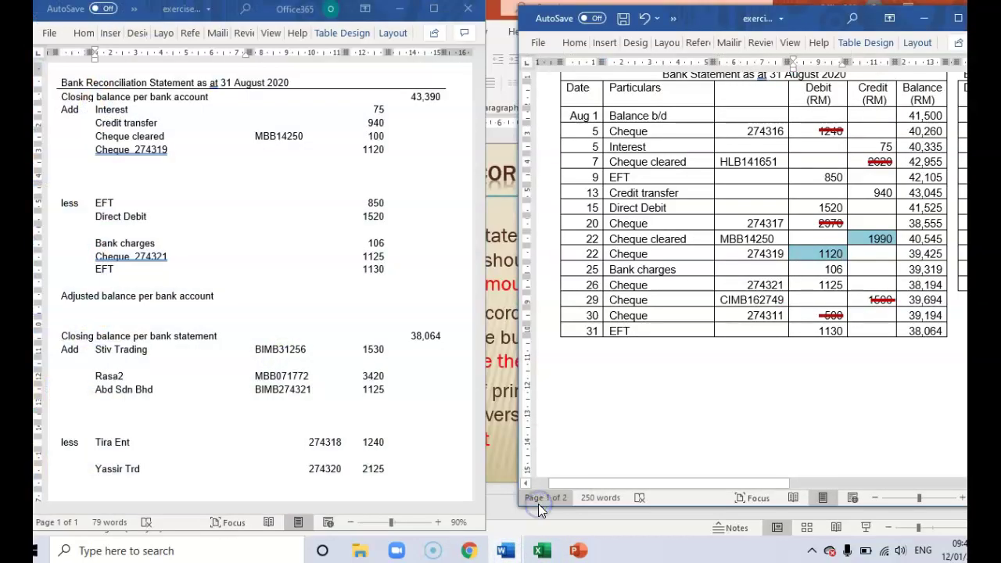
pyautogui.click(959, 19)
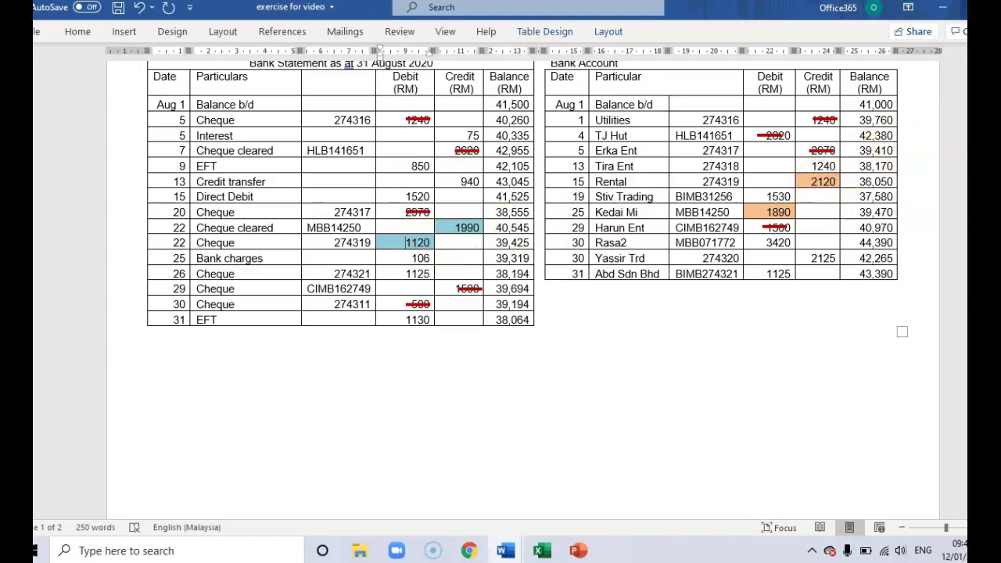
pyautogui.press('super+Down')
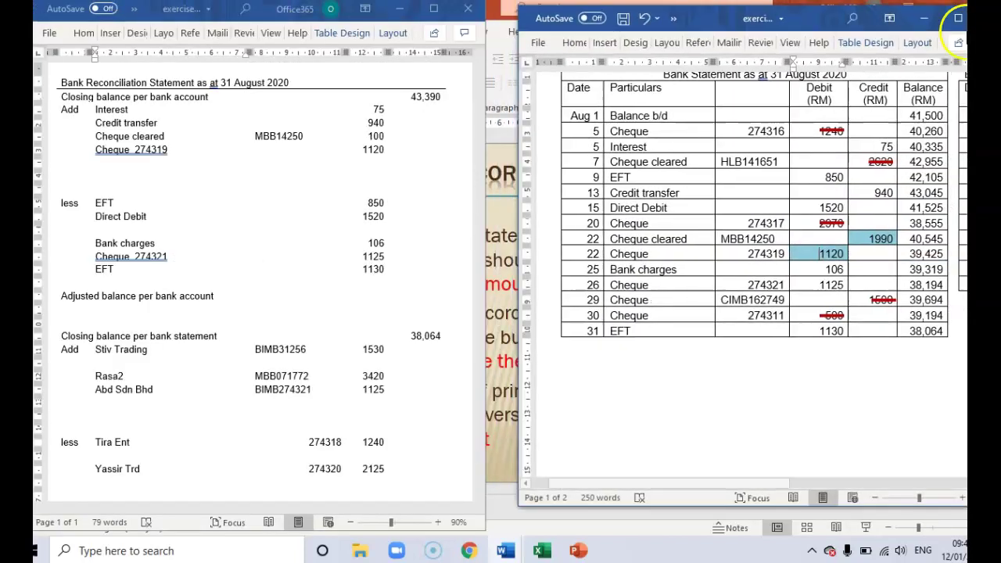
pyautogui.click(383, 151)
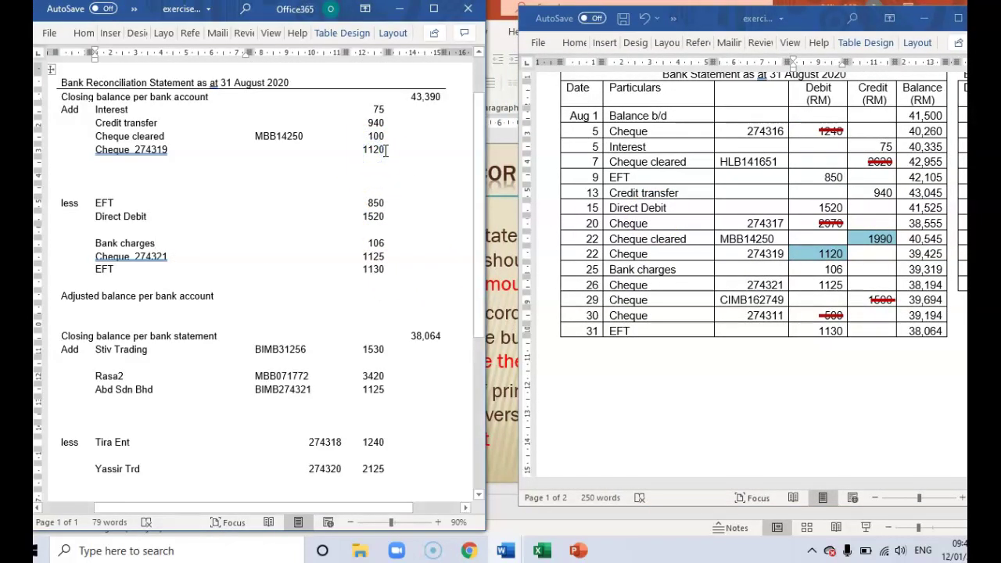
pyautogui.doubleClick(367, 149)
pyautogui.write('1000')
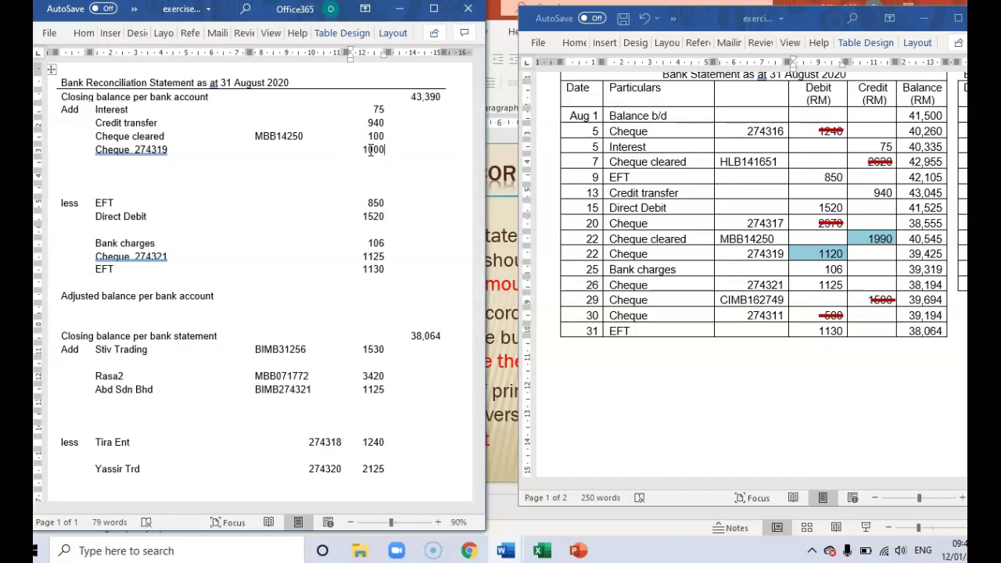
# Consult item 3 of the additional information and delete the 1130 EFT entry from the less section under the bank account balance.
pyautogui.click(331, 225)
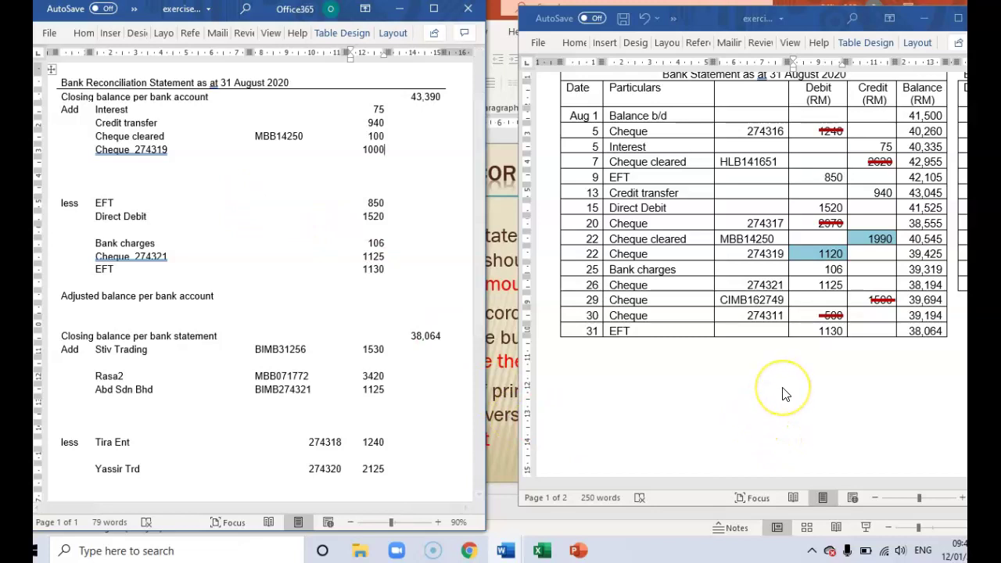
pyautogui.scroll(-8, 785, 395)
pyautogui.scroll(-2, 786, 394)
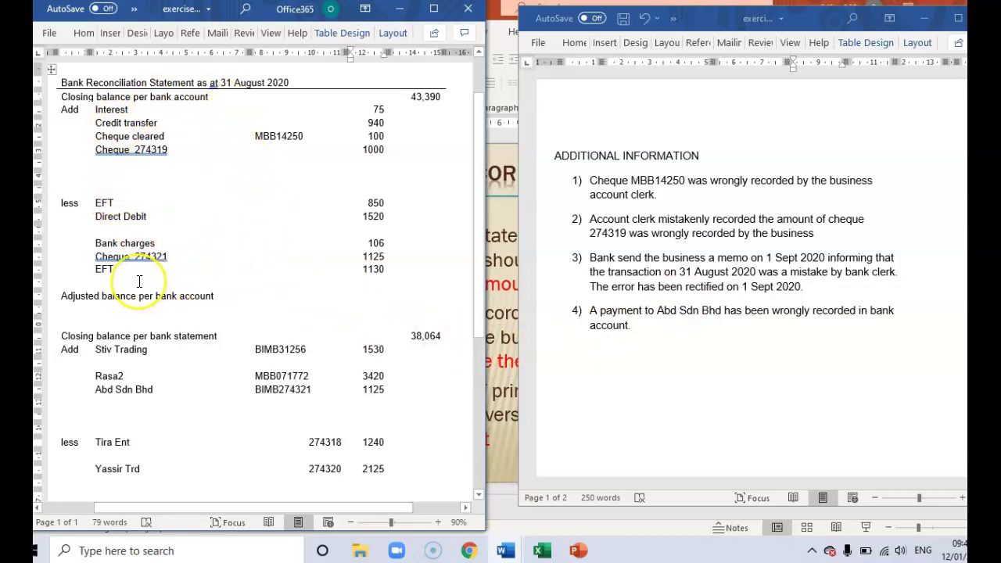
pyautogui.click(803, 276)
pyautogui.scroll(6, 751, 281)
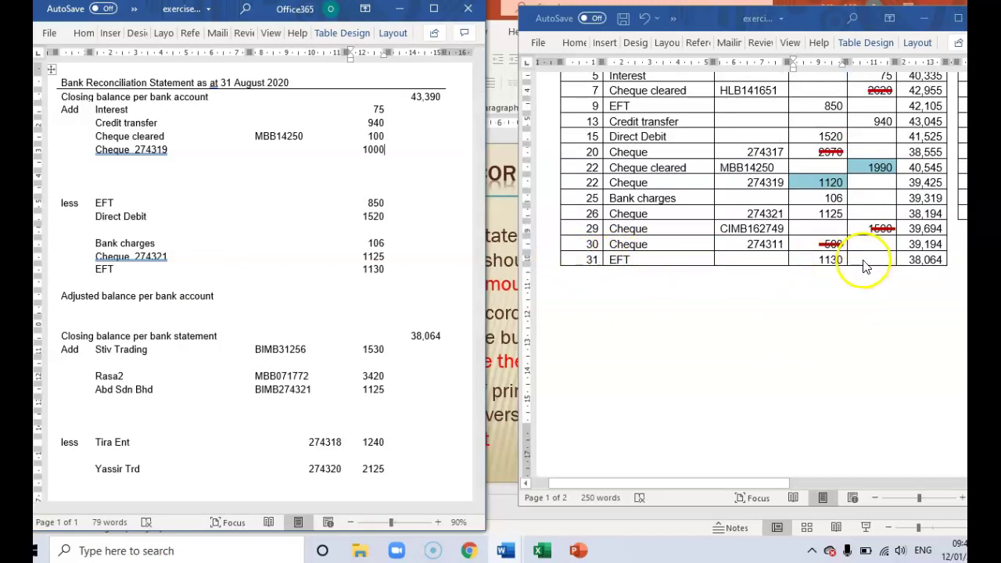
pyautogui.click(146, 269)
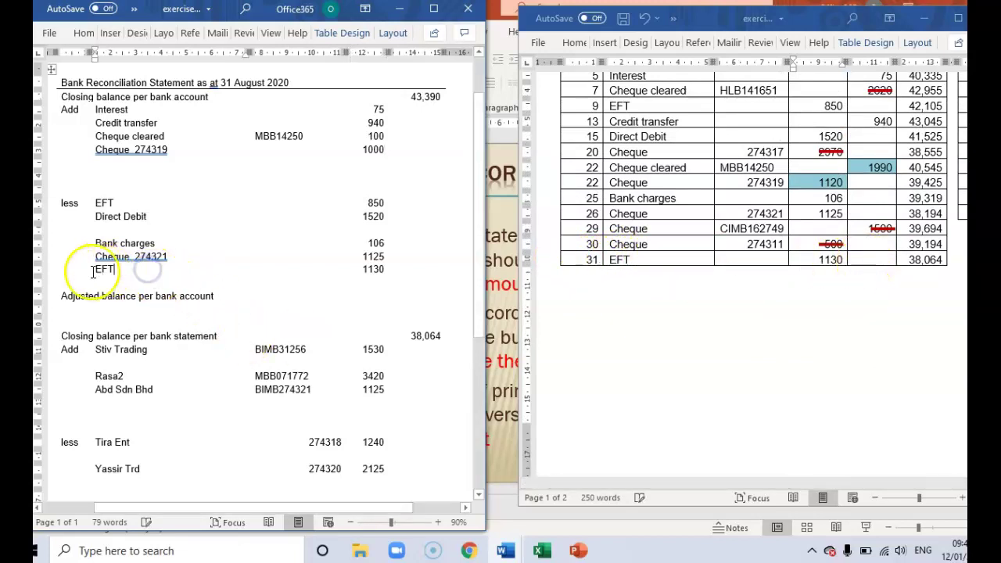
pyautogui.moveTo(92, 271); pyautogui.dragTo(369, 268)
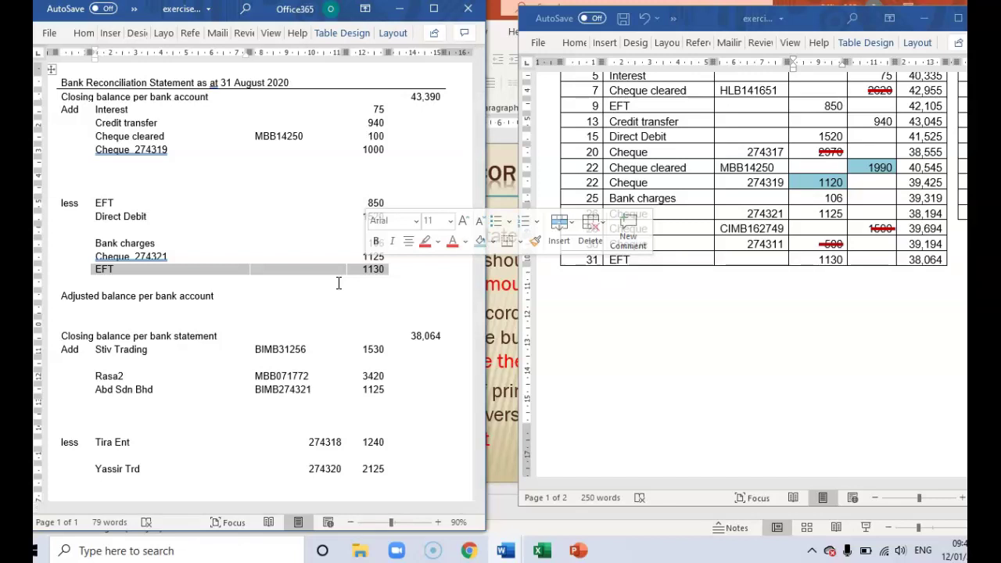
pyautogui.press('Delete')
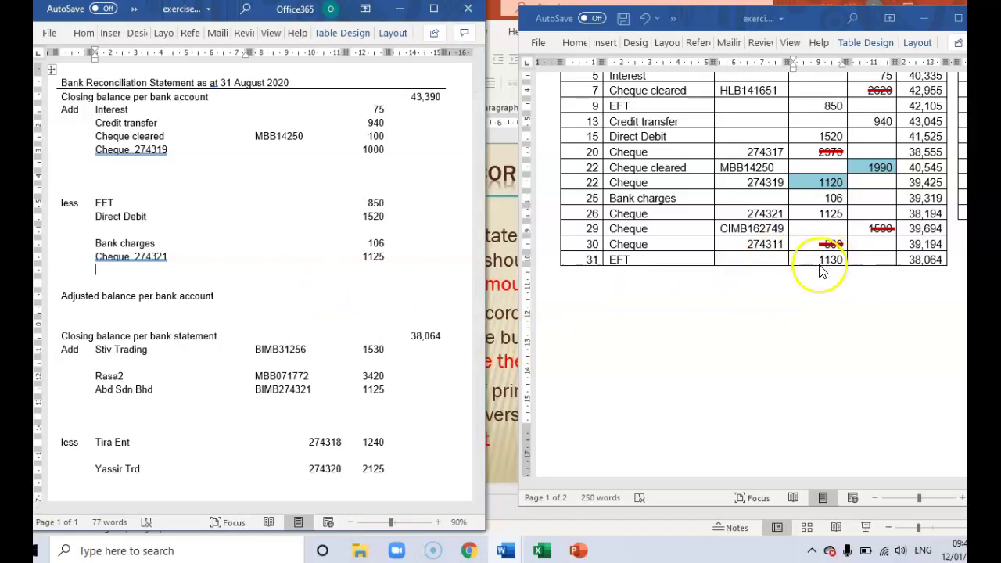
# Add a Bank error (EFT) entry of 1130 below Abd Sdn Bhd in the Add section under the closing balance per bank statement.
pyautogui.scroll(3, 821, 274)
pyautogui.click(909, 389)
pyautogui.click(830, 377)
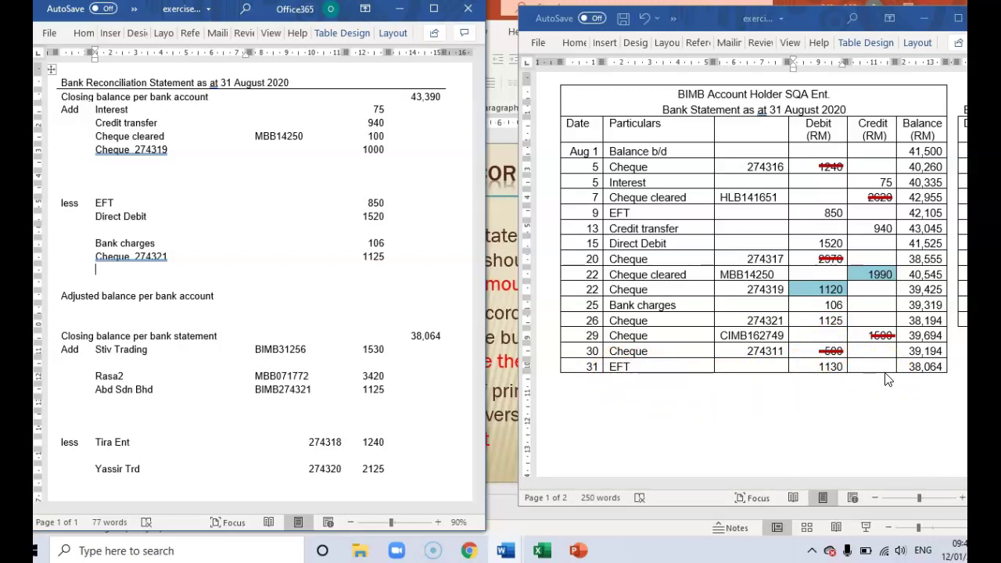
pyautogui.click(101, 405)
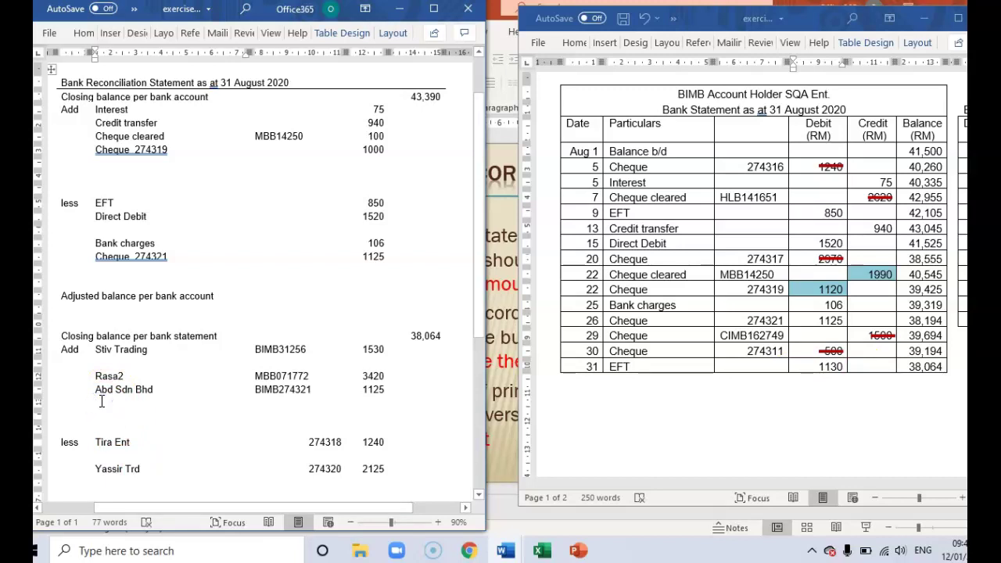
pyautogui.write('Bank ')
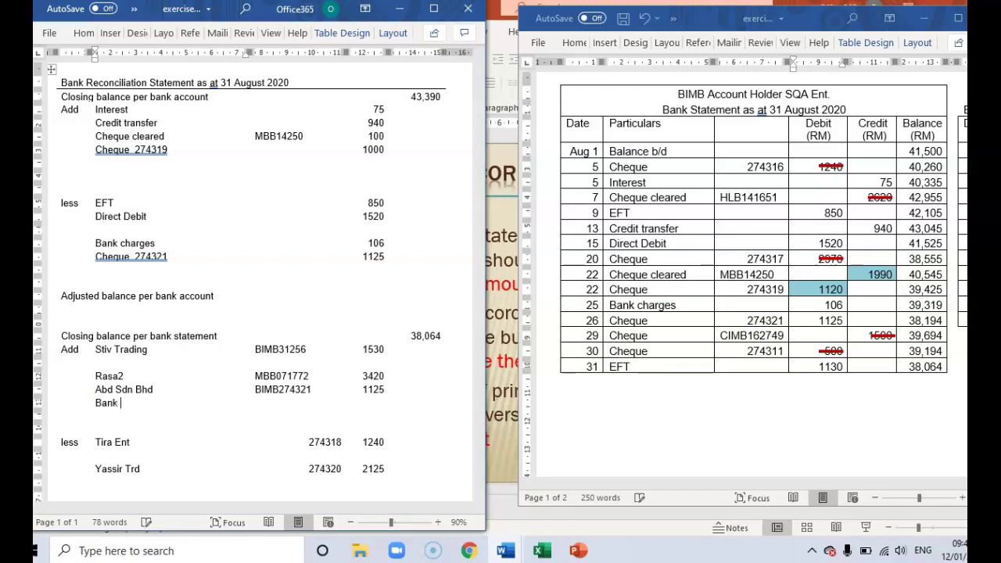
pyautogui.write('error (EFT)')
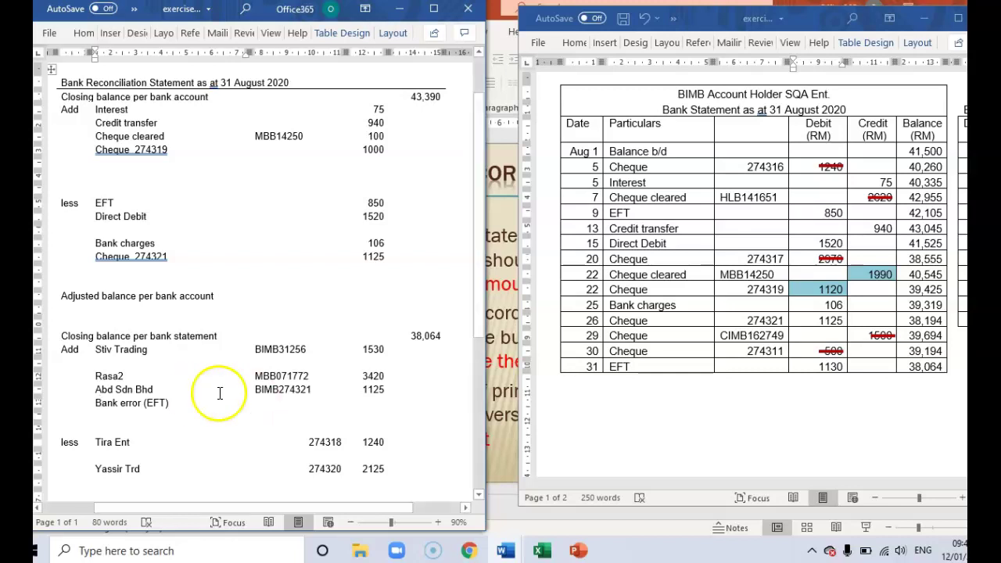
pyautogui.click(364, 402)
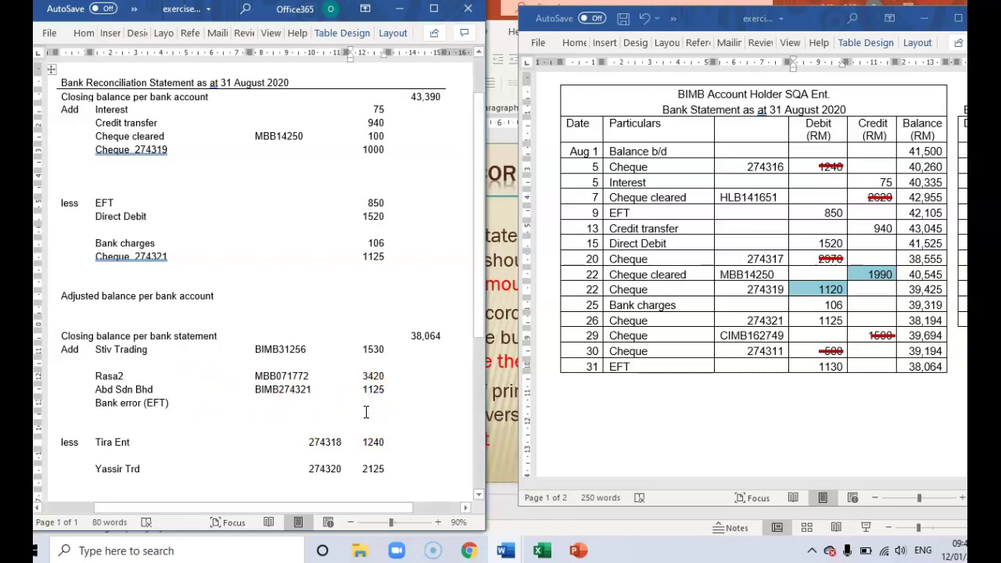
pyautogui.write('1130')
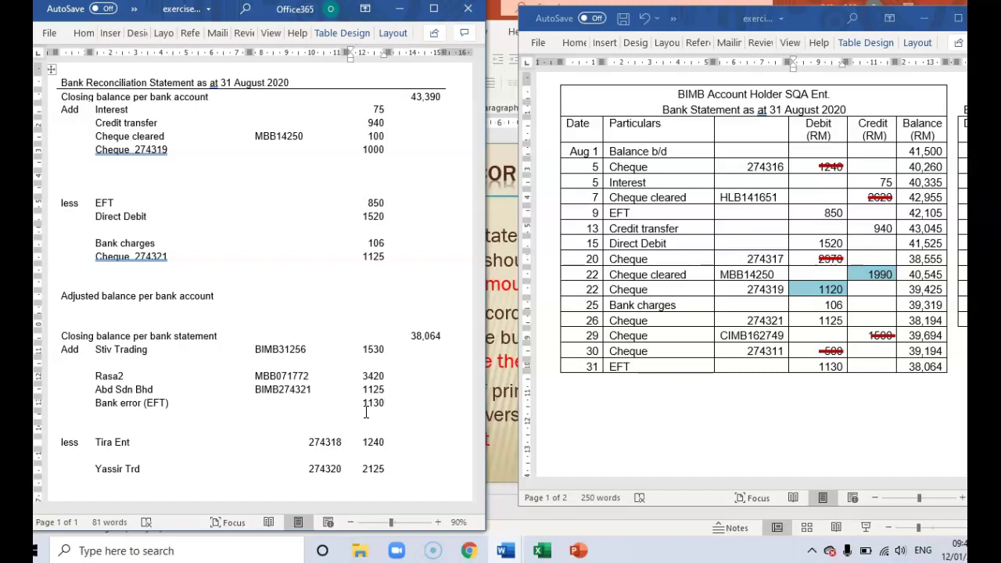
# Consult item 4 of the additional information and the bank account, and delete the Abd Sdn Bhd entry from the bank statement Add section.
pyautogui.scroll(-10, 668, 420)
pyautogui.scroll(-3, 670, 414)
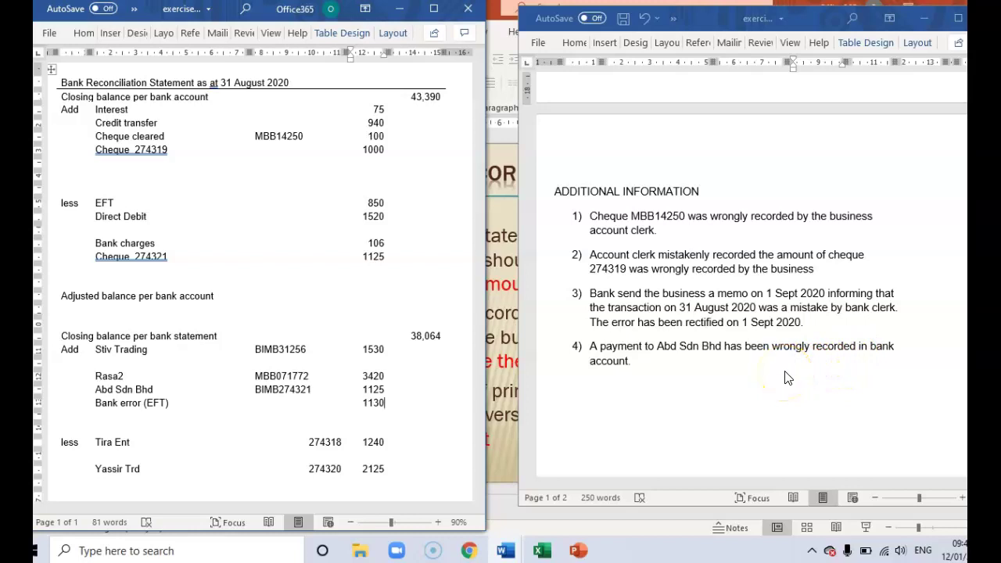
pyautogui.scroll(8, 787, 379)
pyautogui.scroll(2, 786, 378)
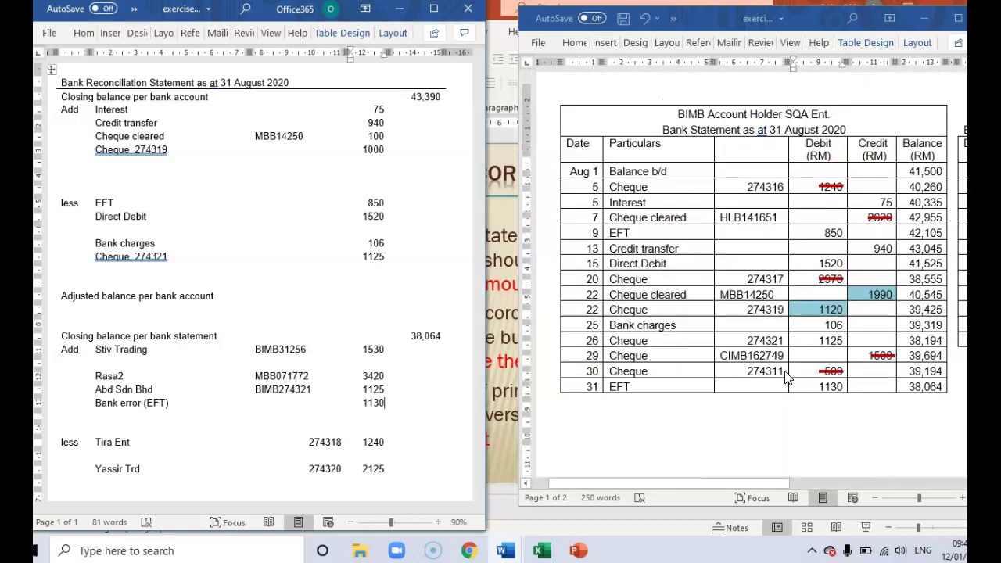
pyautogui.moveTo(783, 483); pyautogui.dragTo(963, 474)
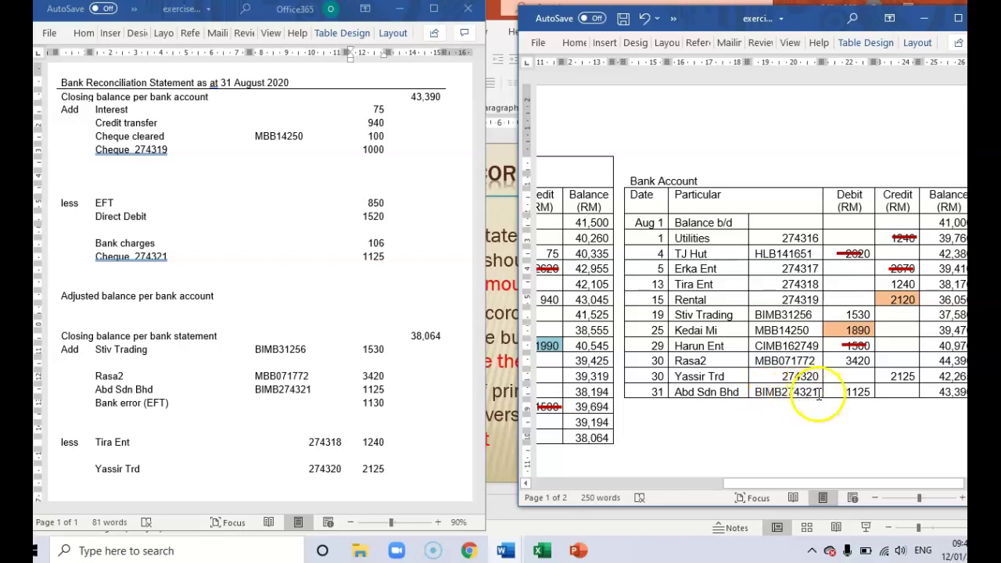
pyautogui.click(116, 388)
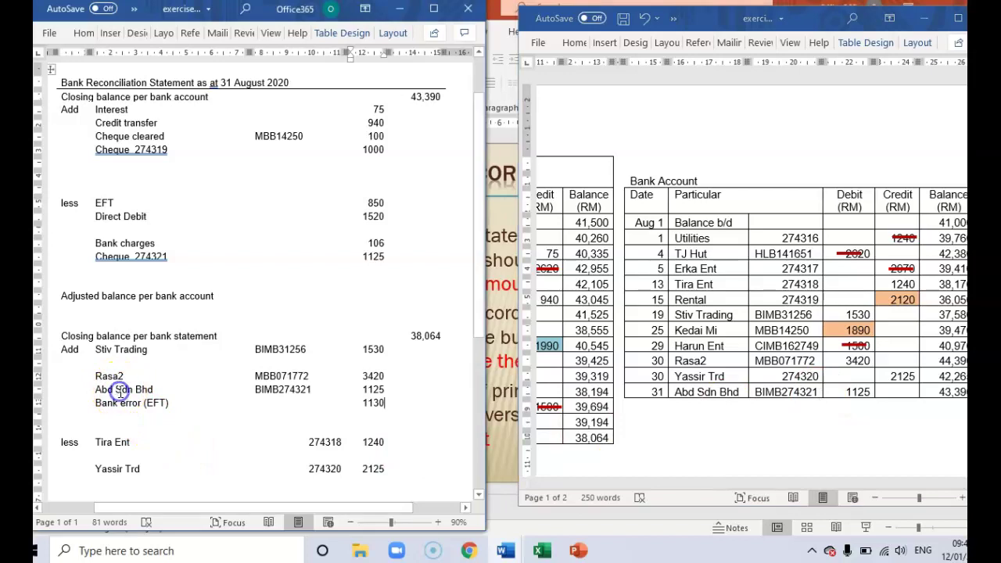
pyautogui.moveTo(104, 389); pyautogui.dragTo(356, 394)
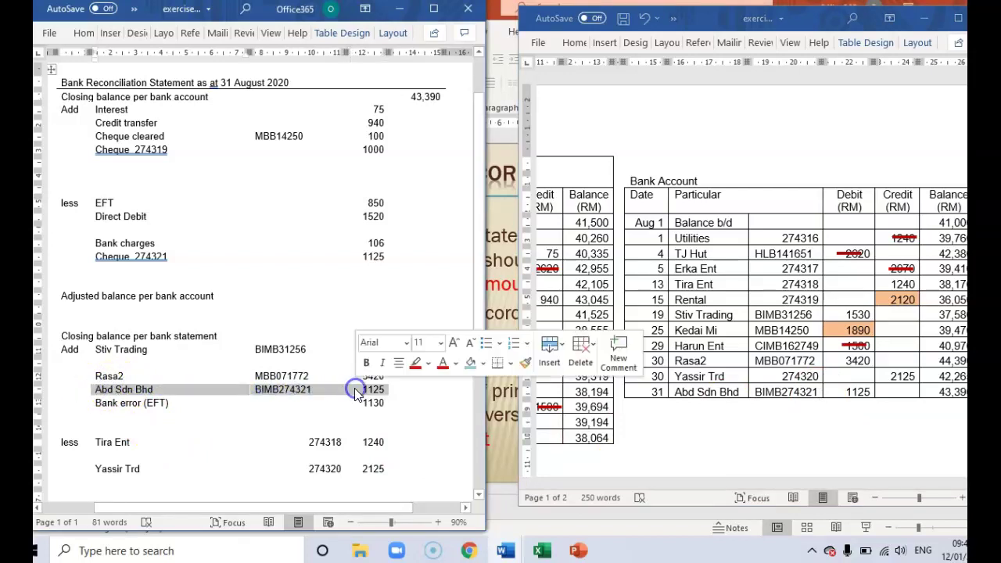
pyautogui.rightClick(346, 397)
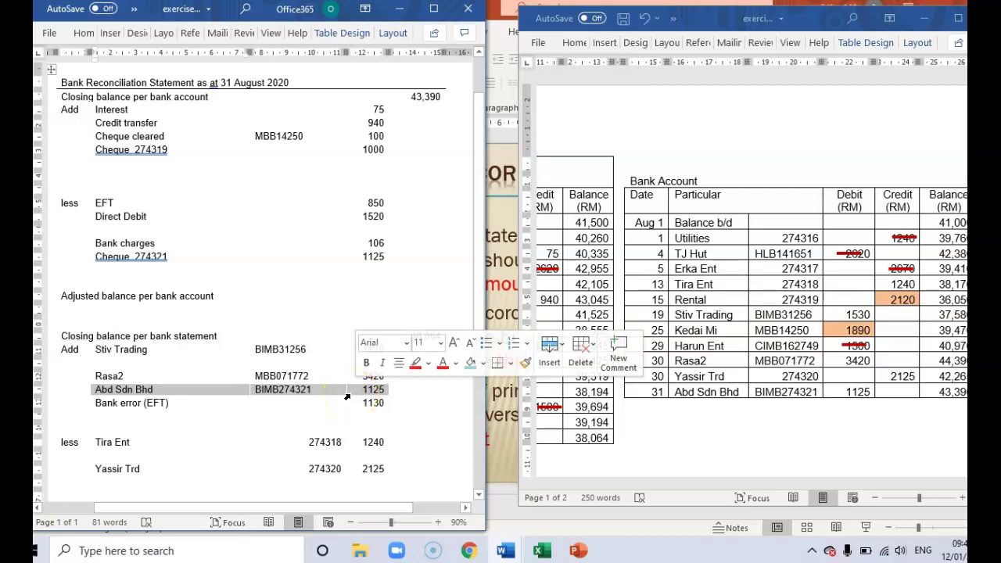
pyautogui.press('Delete')
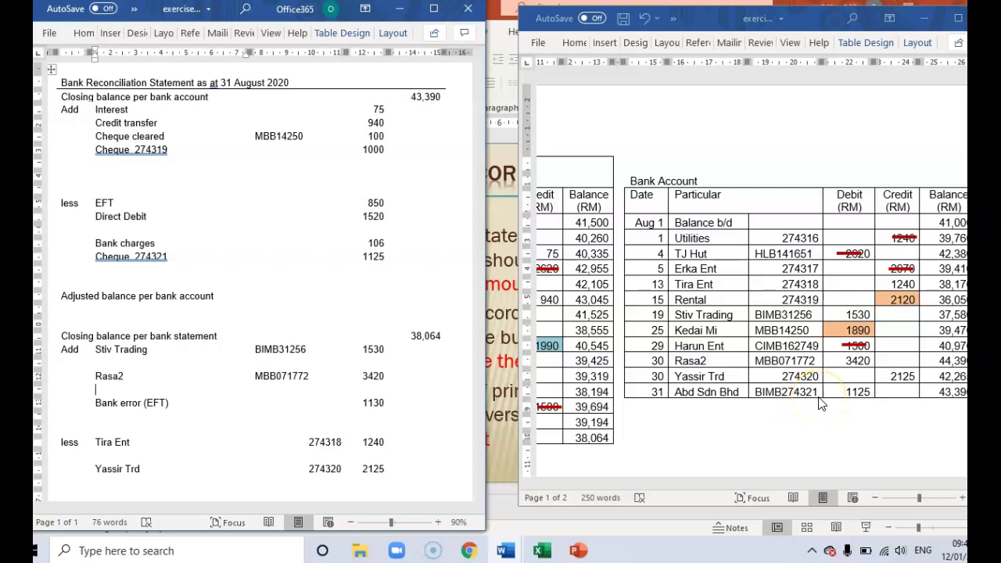
# Recheck item 4 against the Abd Sdn Bhd line in the bank account and set cheque 274321's amount in the less section to 2250.
pyautogui.click(159, 257)
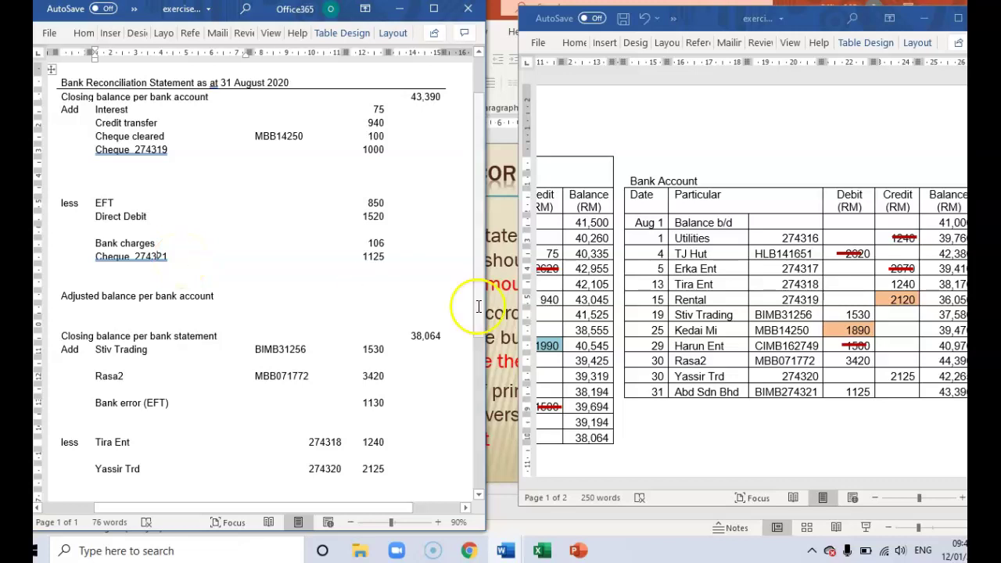
pyautogui.scroll(-6, 754, 339)
pyautogui.scroll(-8, 753, 340)
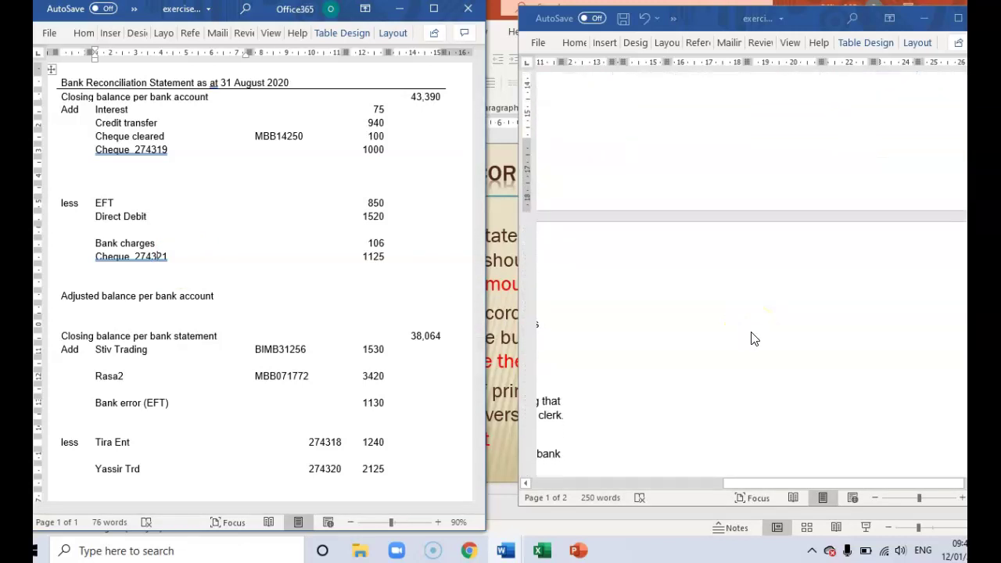
pyautogui.moveTo(841, 483); pyautogui.dragTo(686, 484)
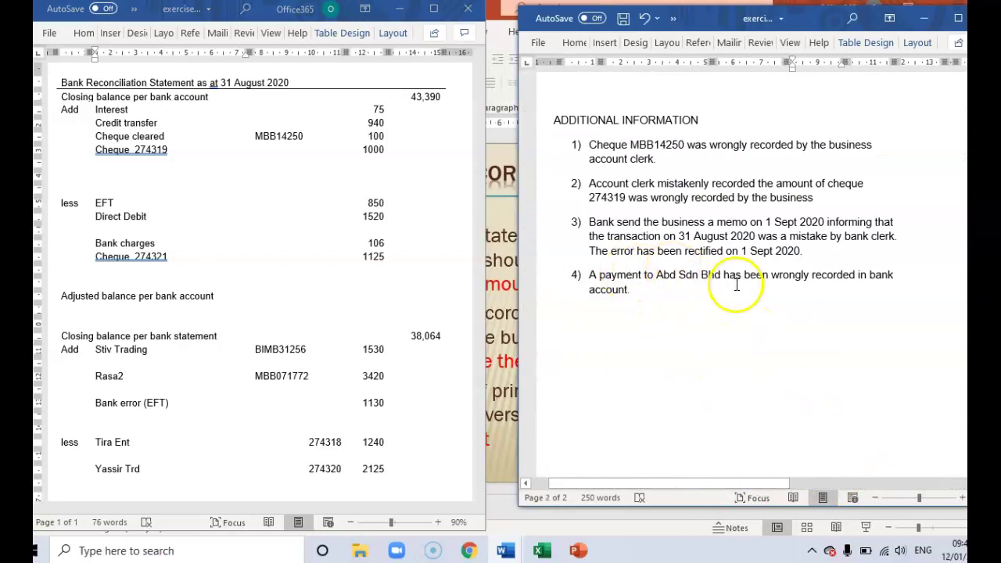
pyautogui.moveTo(689, 484); pyautogui.dragTo(870, 482)
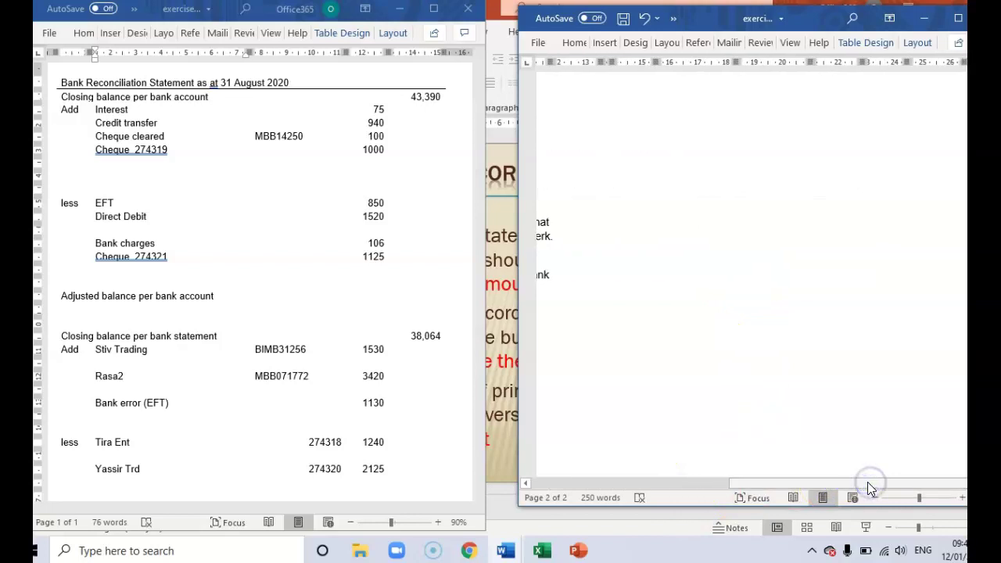
pyautogui.scroll(10, 783, 394)
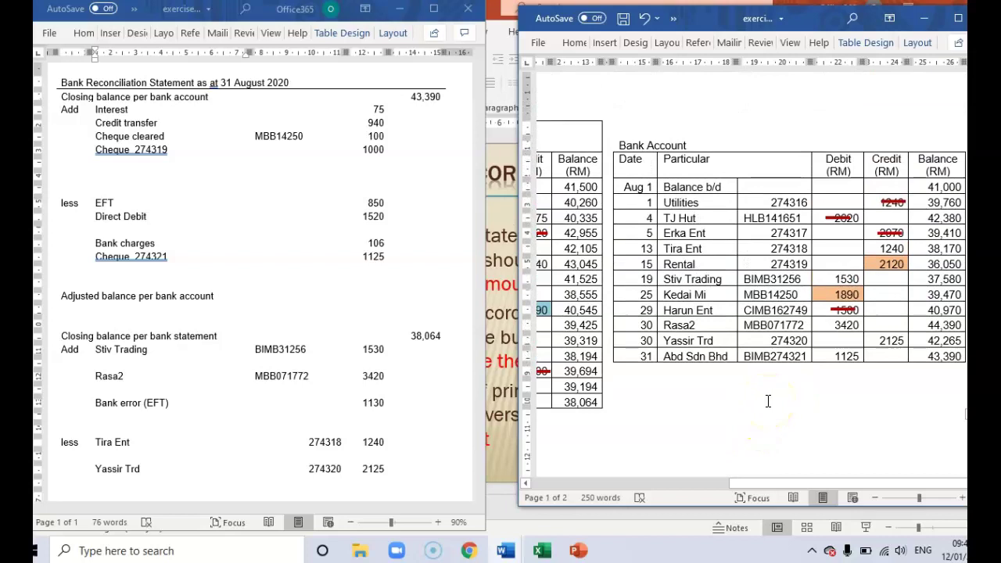
pyautogui.click(883, 356)
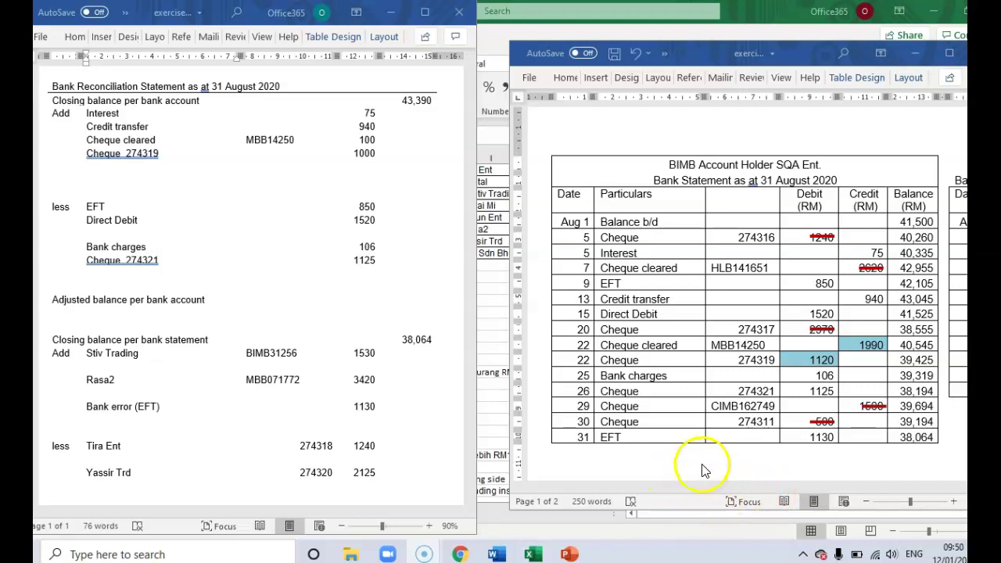
pyautogui.moveTo(696, 485); pyautogui.dragTo(887, 491)
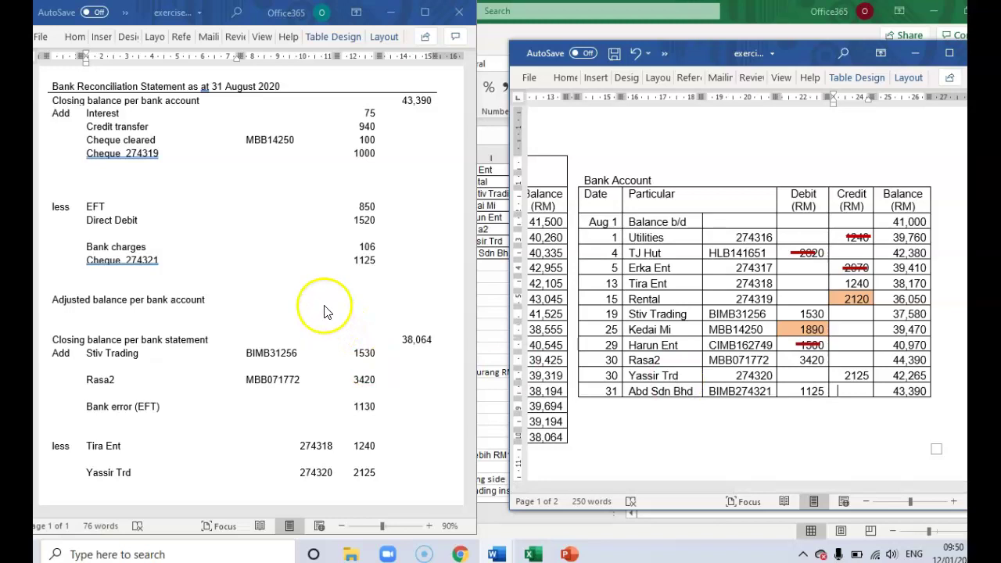
pyautogui.click(358, 259)
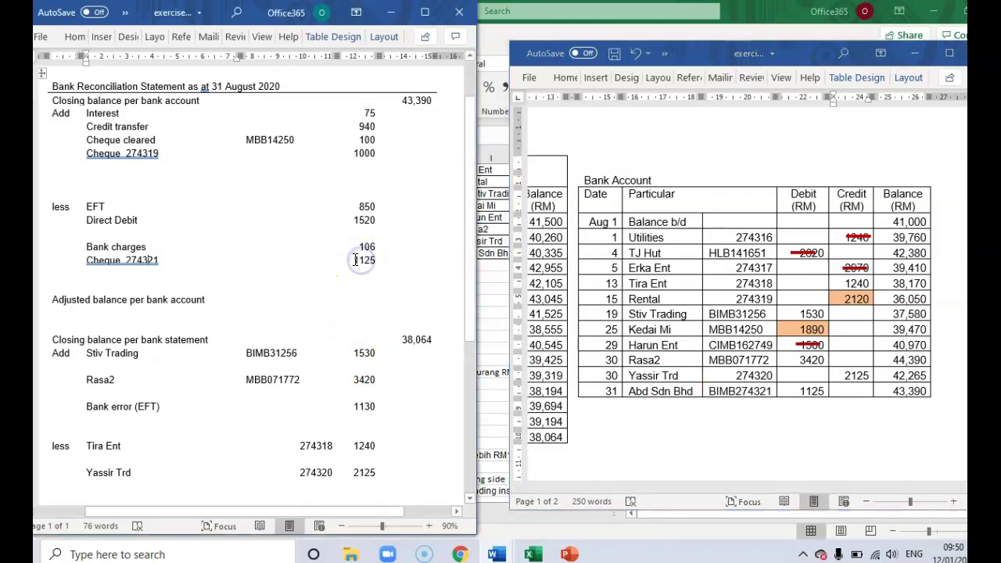
pyautogui.click(355, 260)
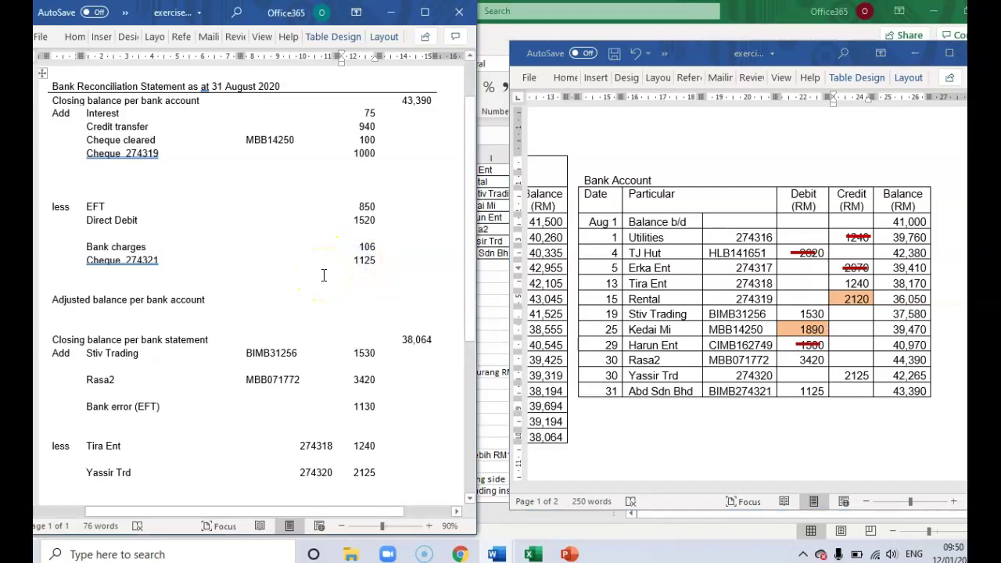
pyautogui.moveTo(354, 261); pyautogui.dragTo(375, 263)
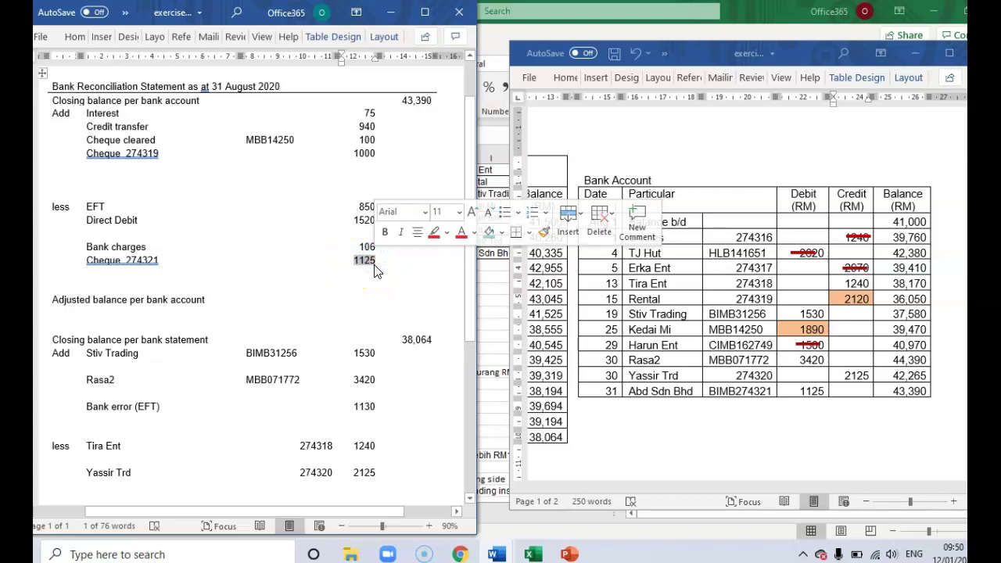
pyautogui.write('2250')
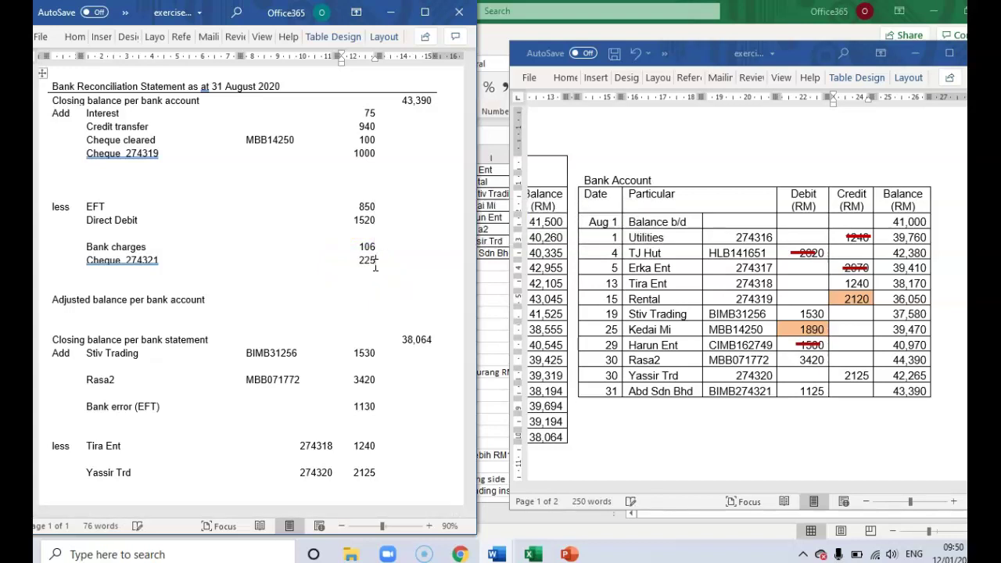